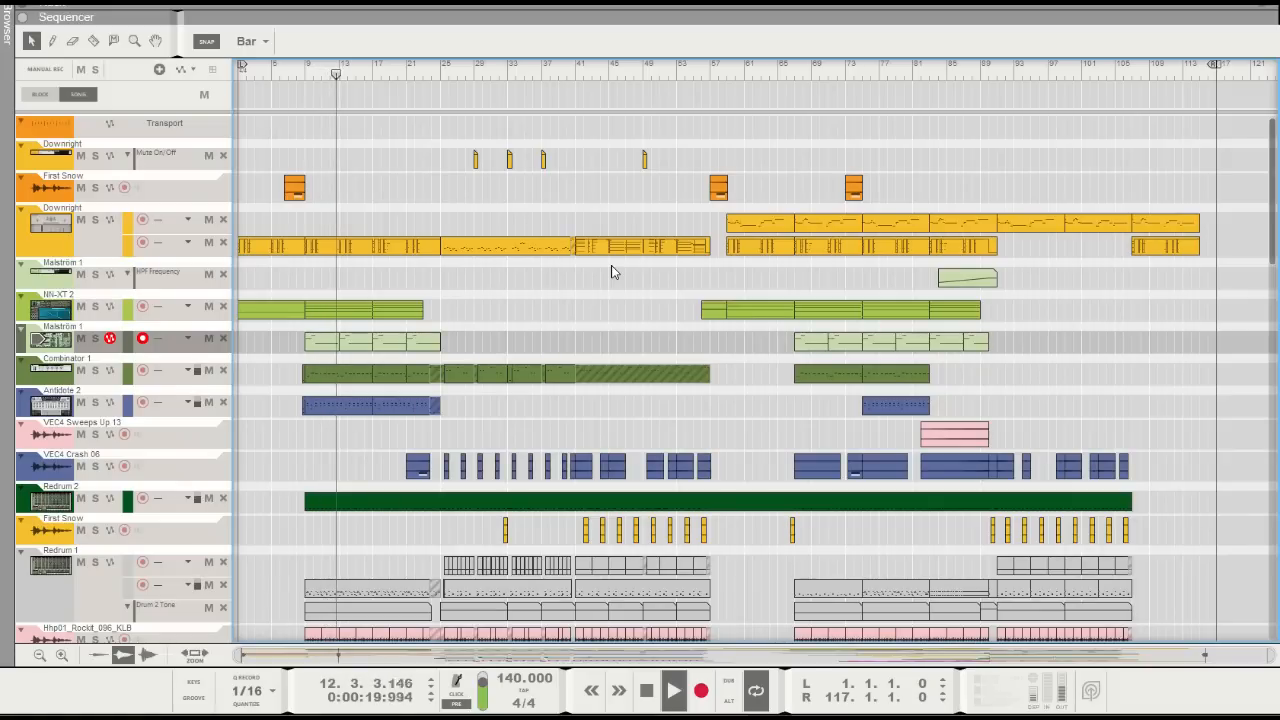
Stop the current song, switch to the 120 BPM song with the Pan Flute track, and listen to its eight-bar arrangement
key("space")
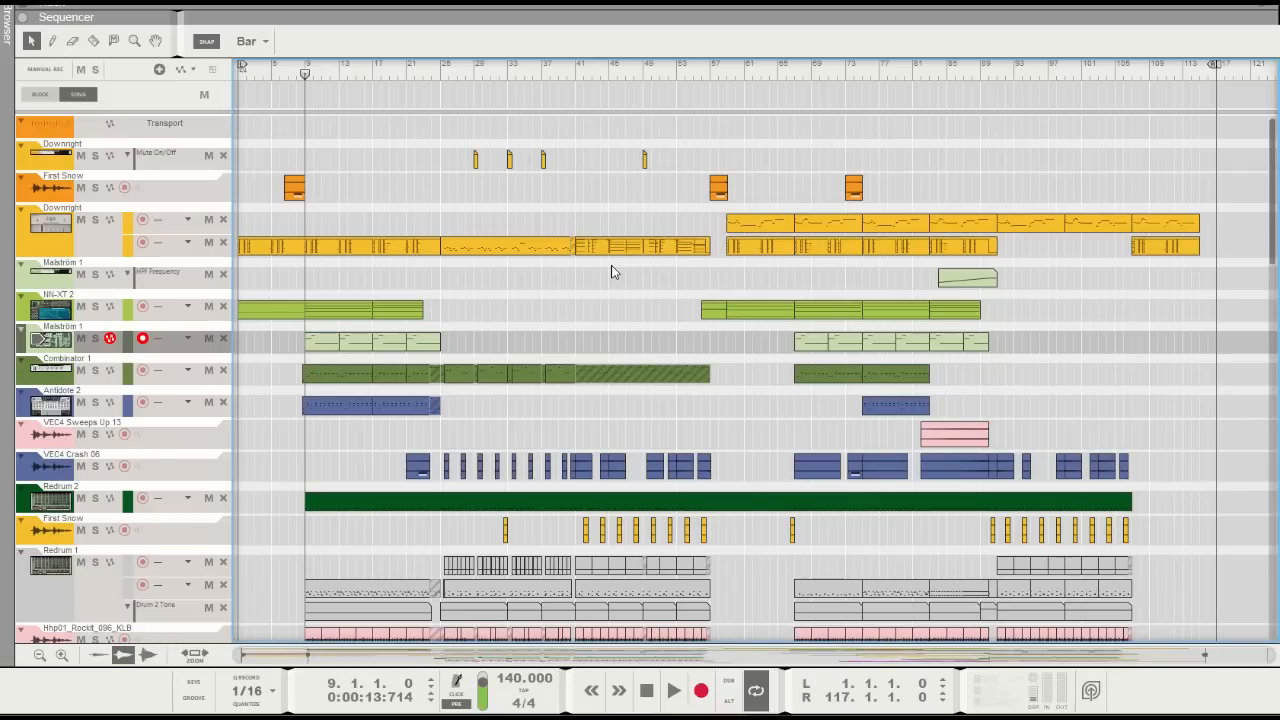
key("alt+Tab")
key("alt+Tab")
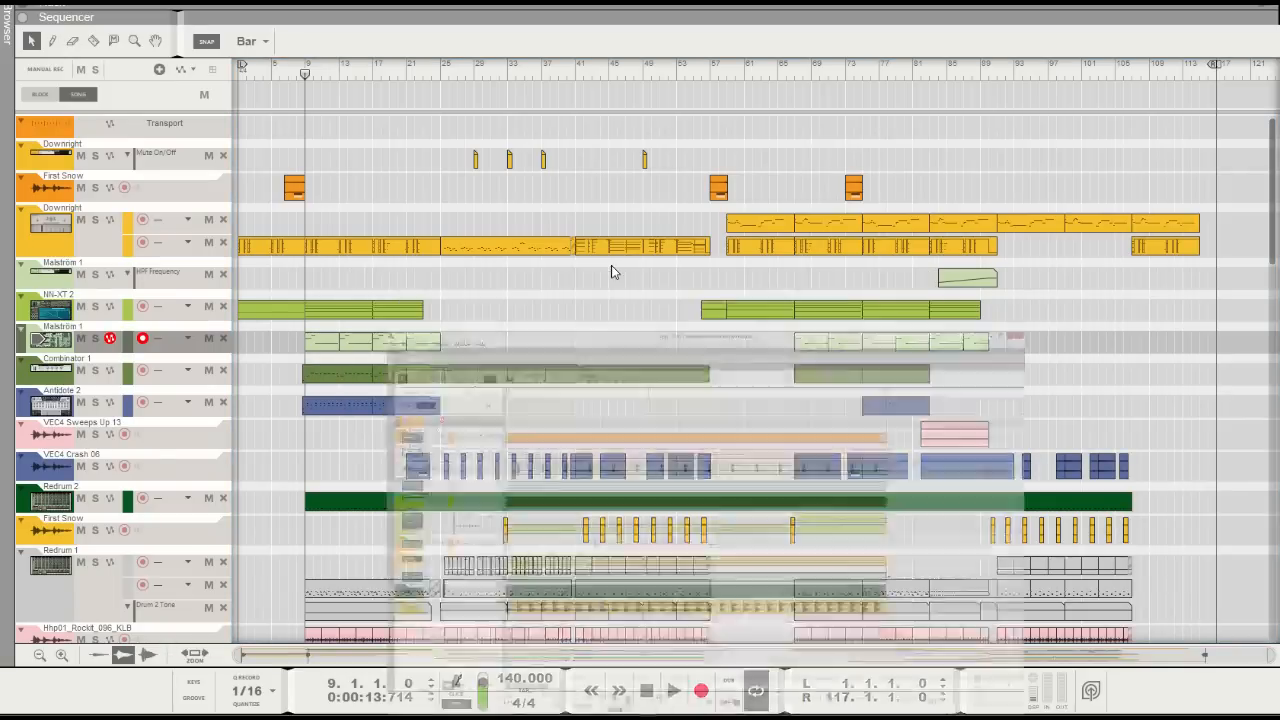
key("space")
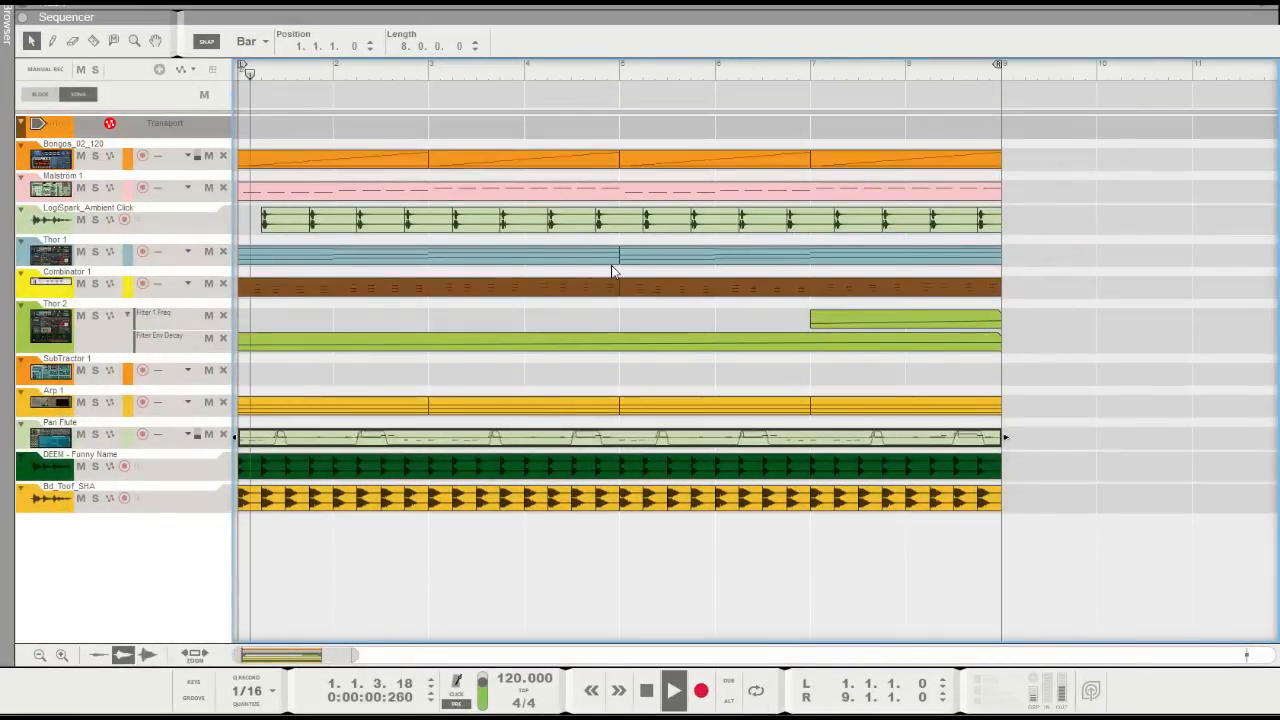
left_click(1111, 358)
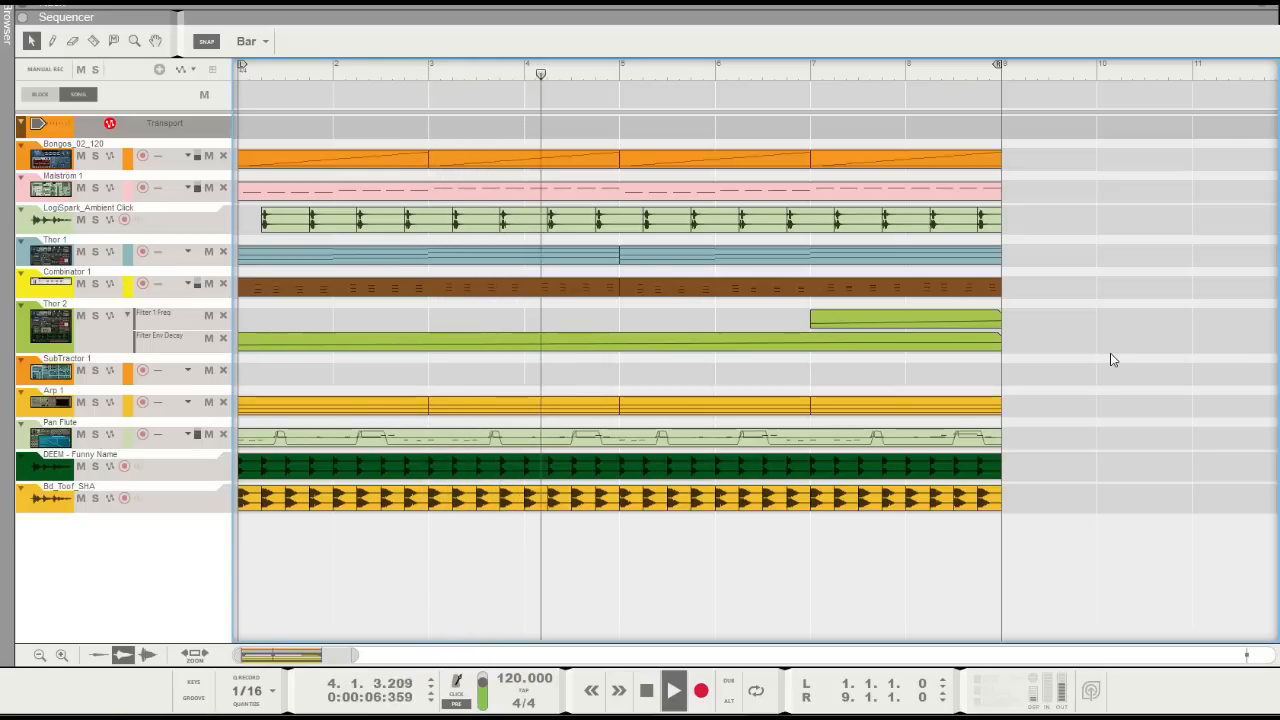
key("space")
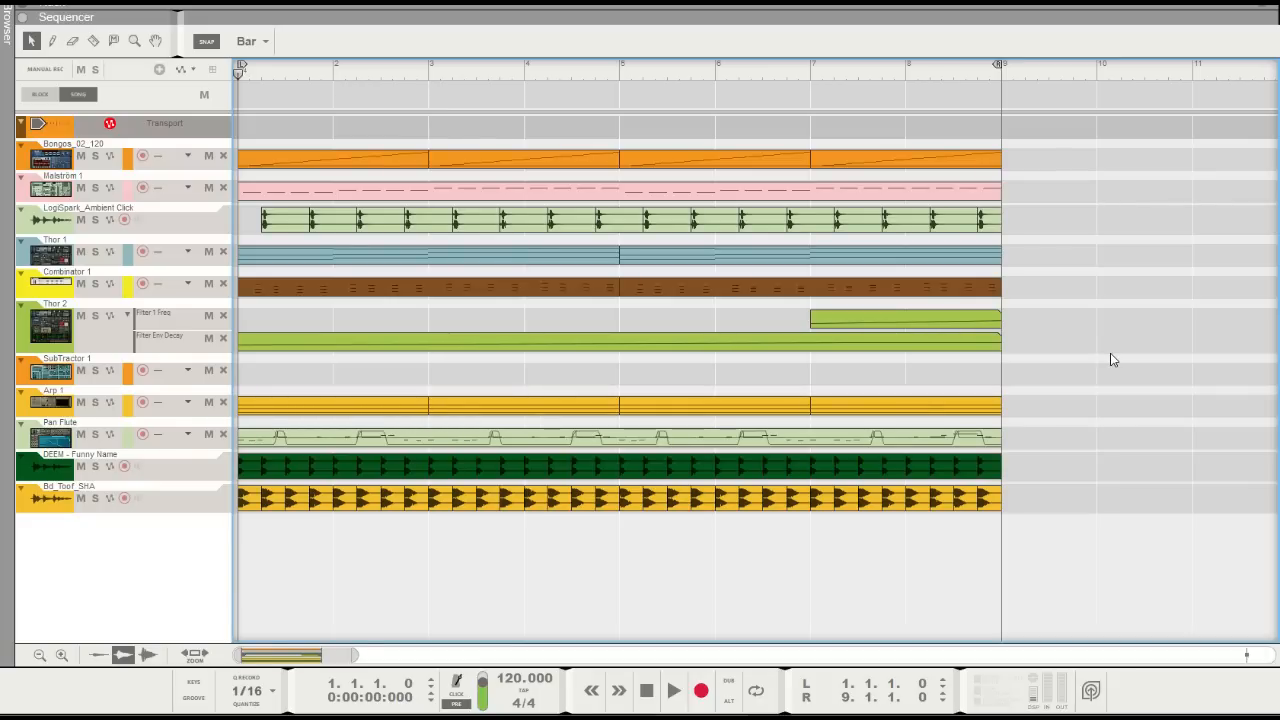
Load Pan Flute.sxt from the factory NN-XT Sampler Patches, Reed and Pipe folder, as a new rack instrument below the M Comp 1 compressor
key("F6")
scroll(782, 272, "down", 1)
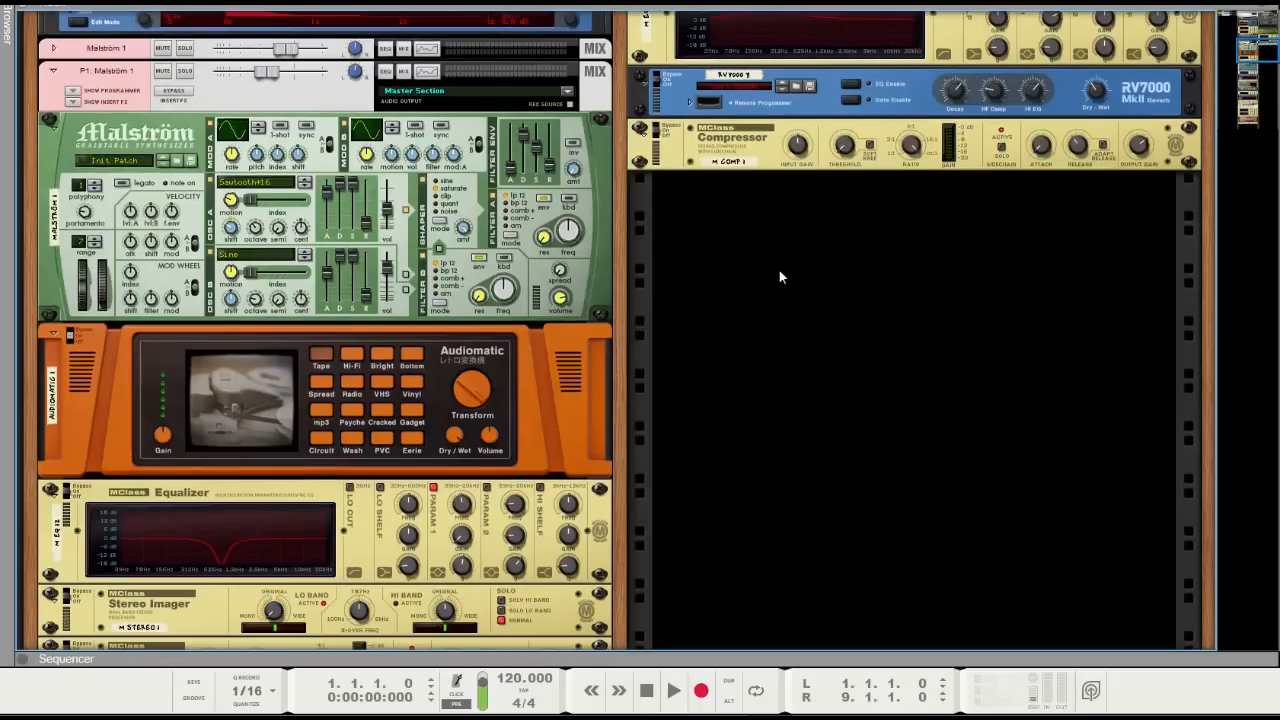
left_click(726, 161)
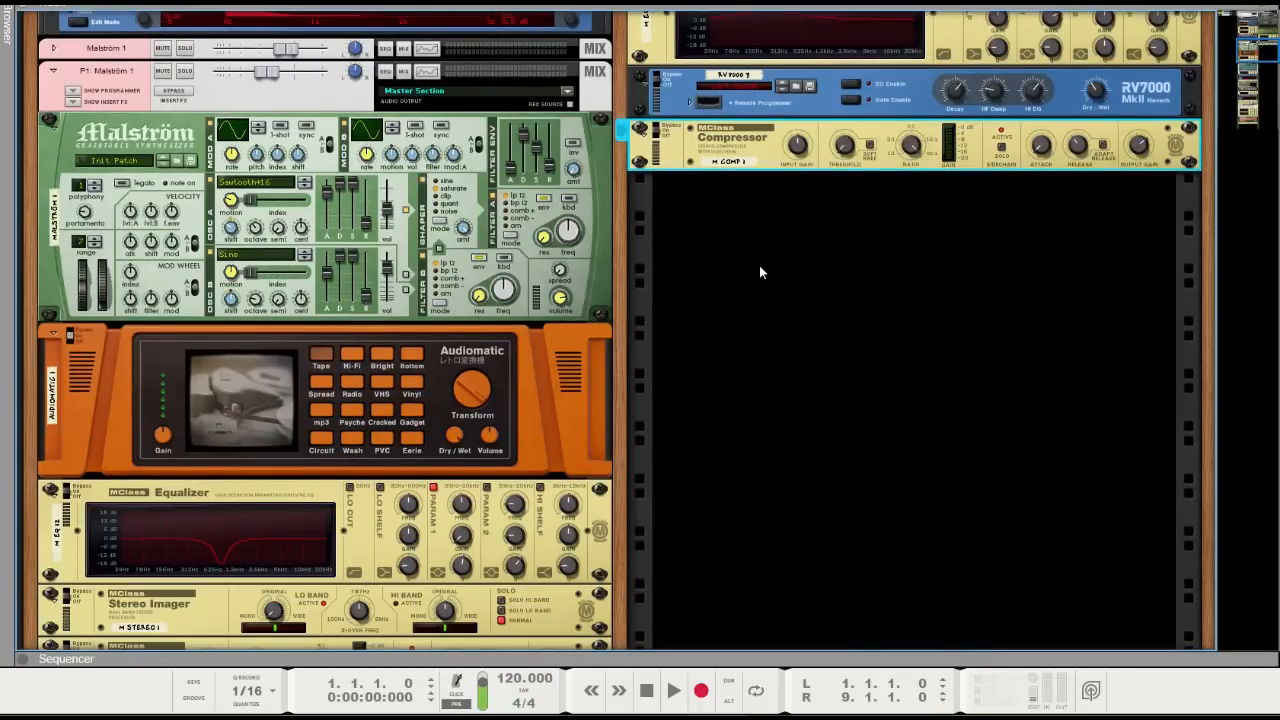
scroll(759, 268, "down", 1)
key("F3")
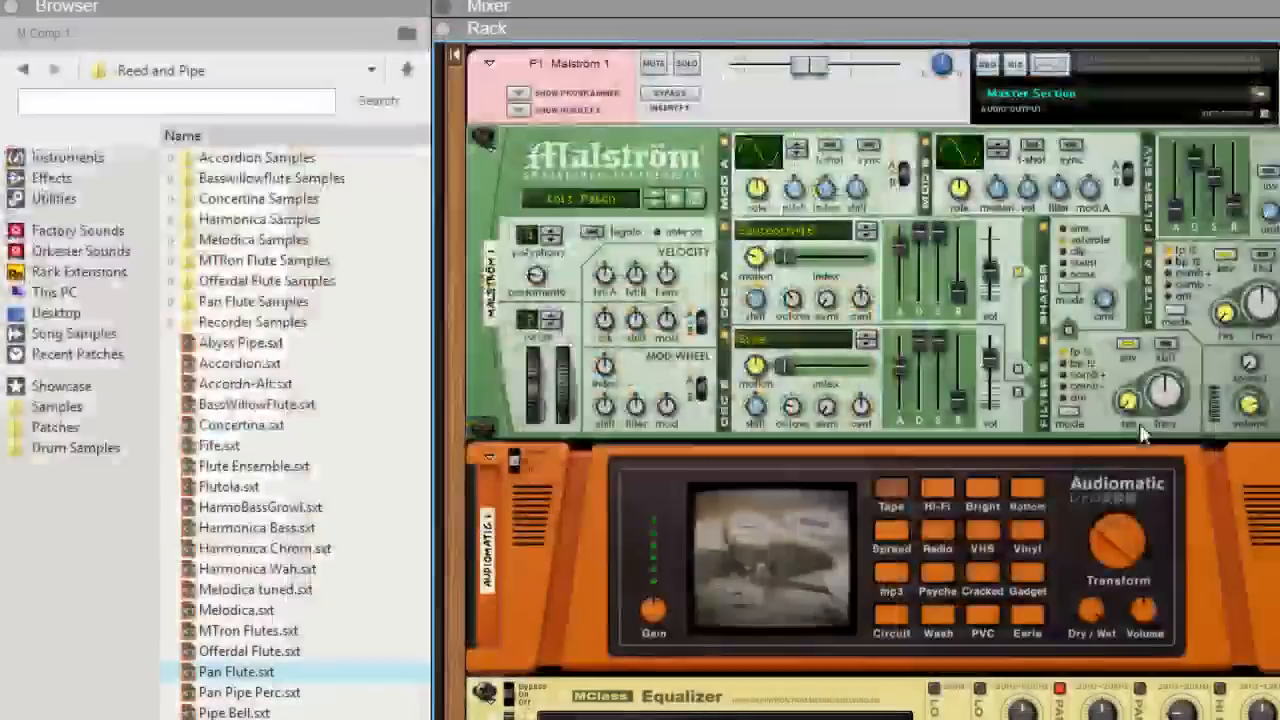
left_click(78, 230)
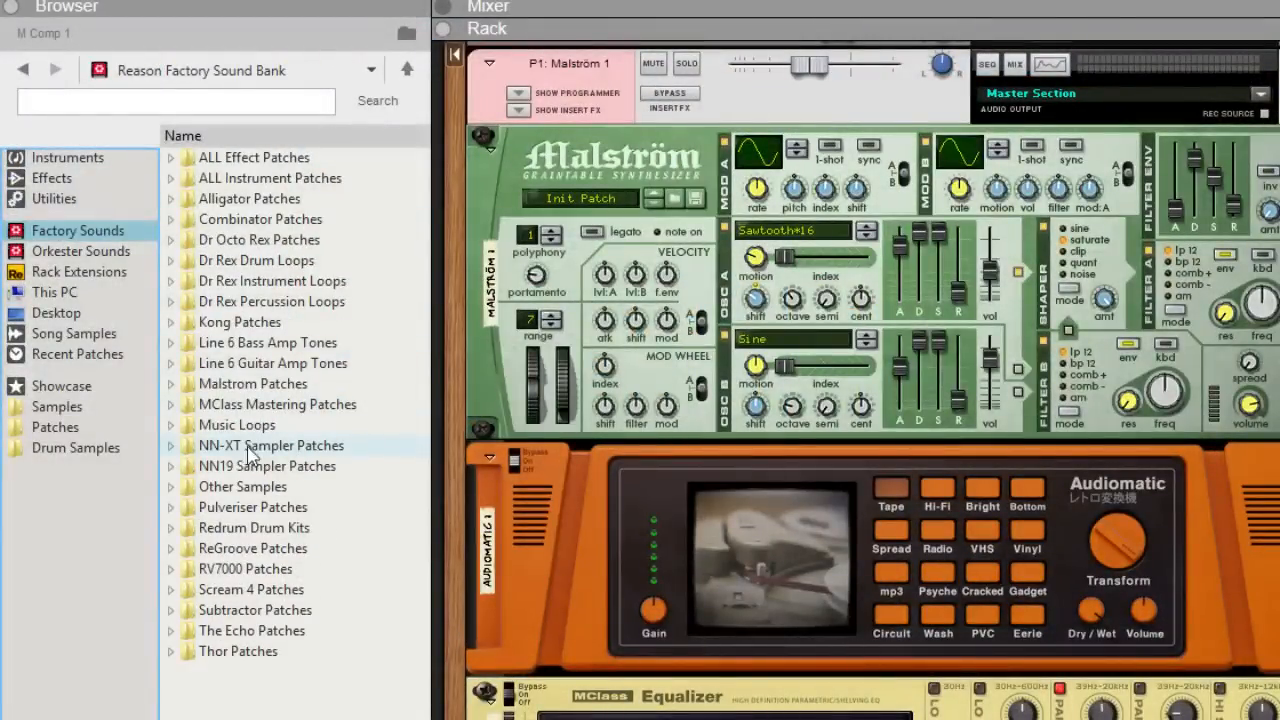
double_click(278, 448)
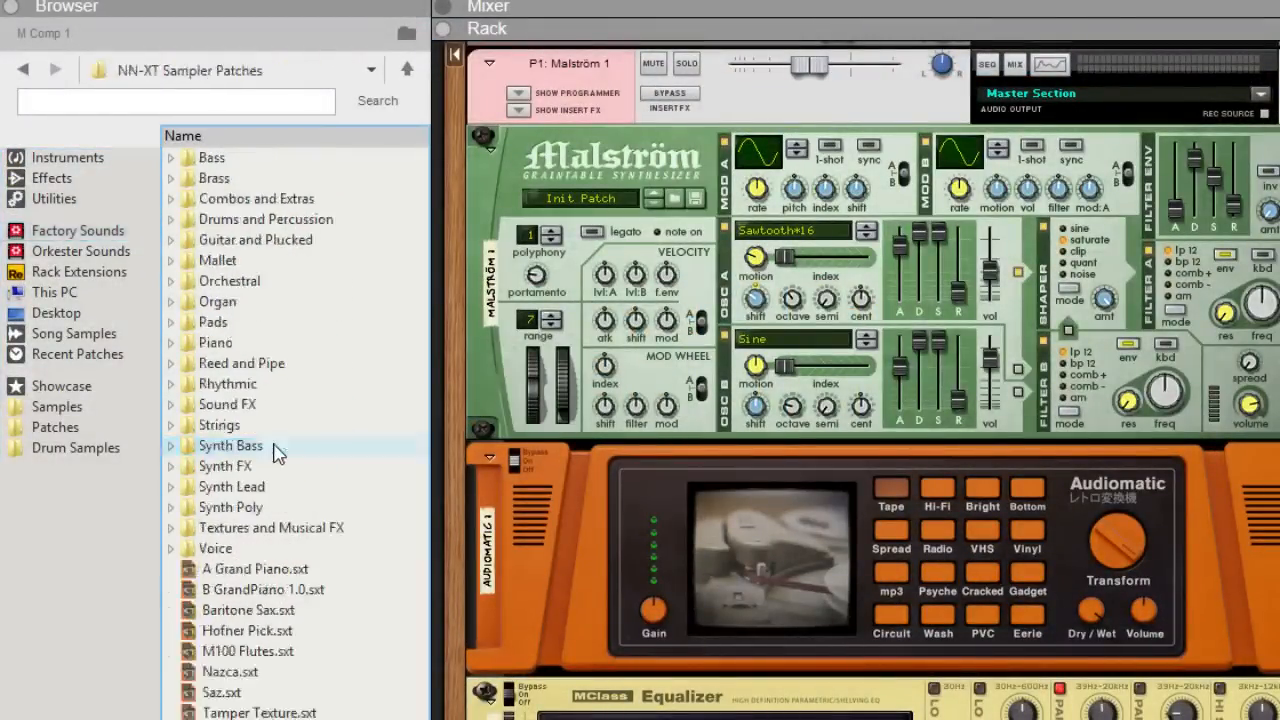
double_click(245, 365)
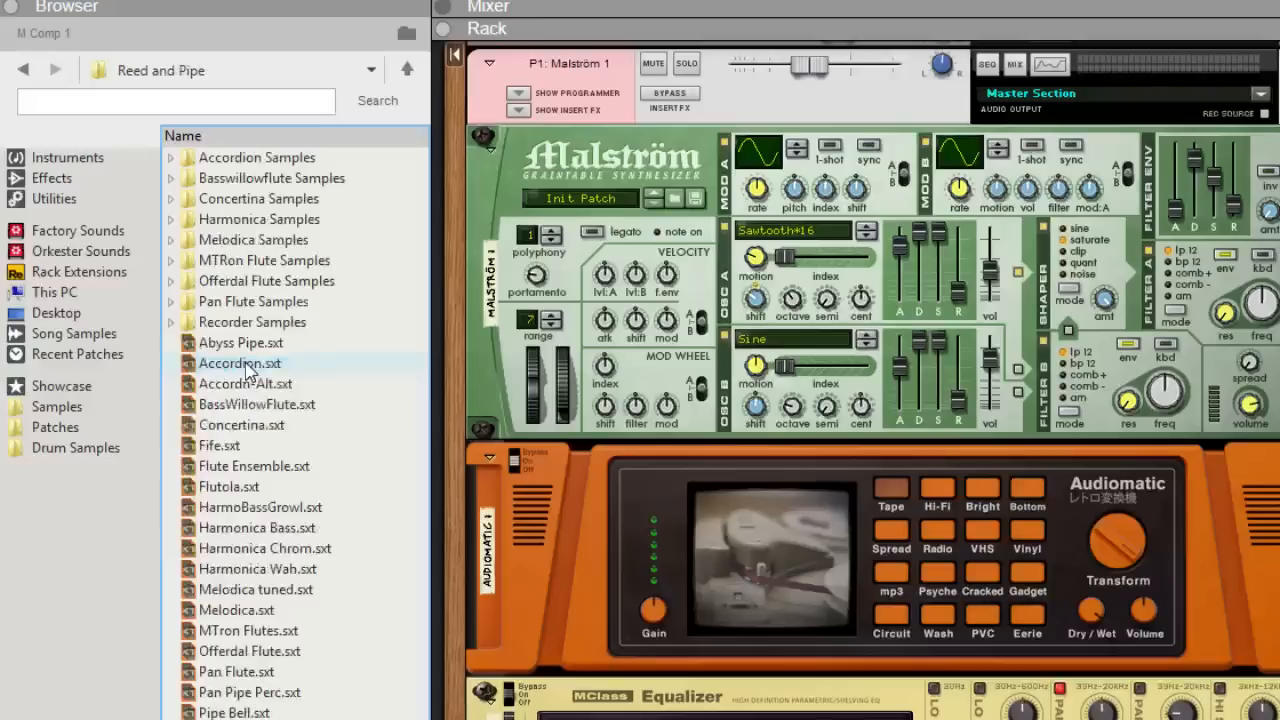
left_click(232, 676)
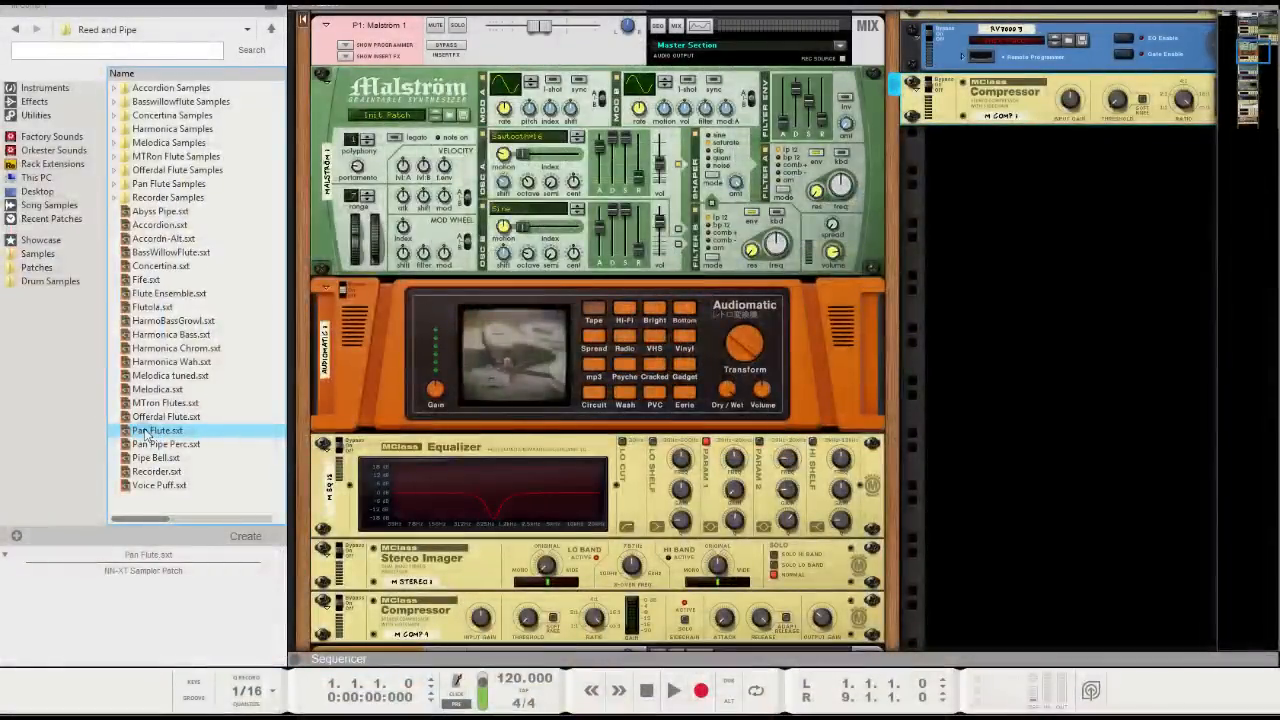
double_click(146, 431)
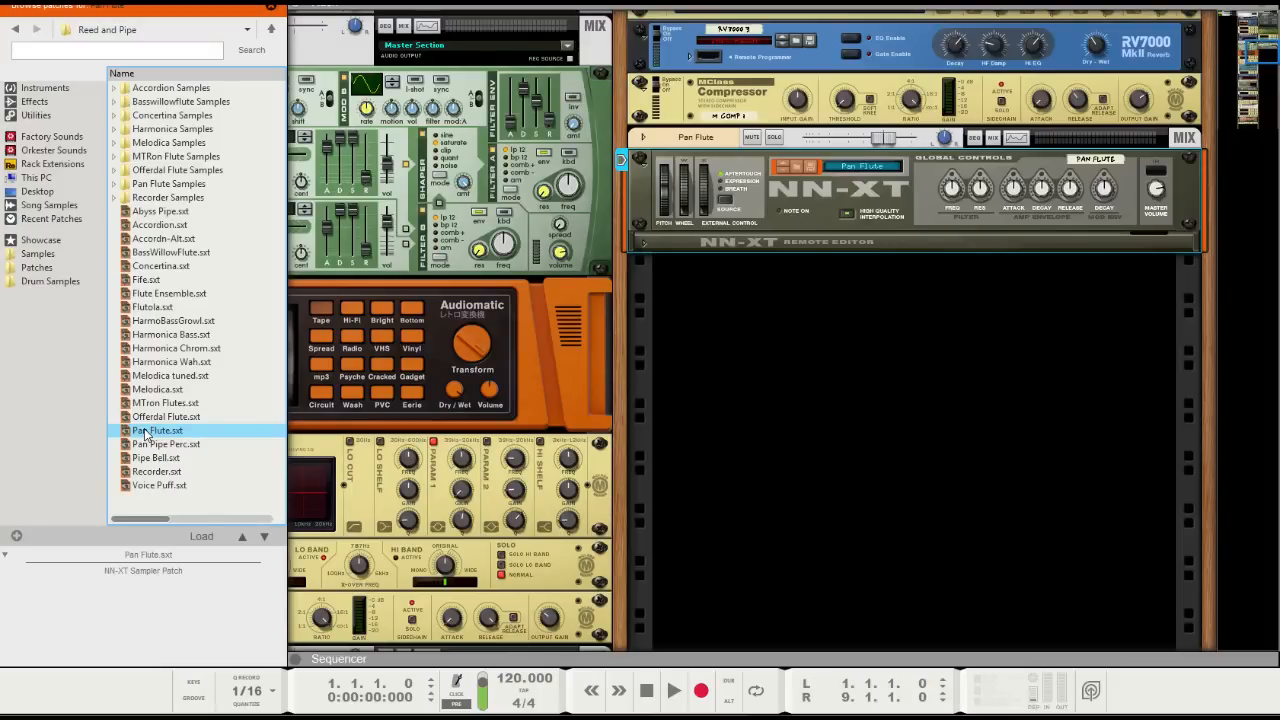
key("F3")
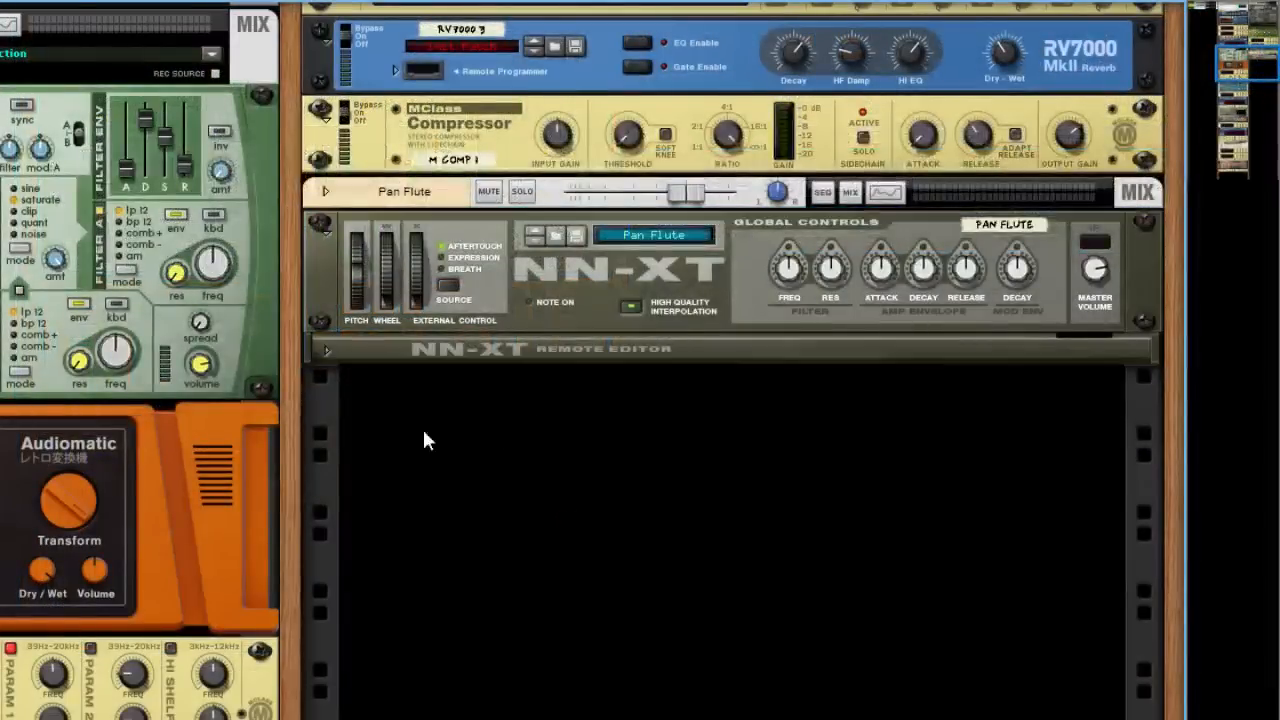
Add an MClass Equalizer directly beneath the Pan Flute NN-XT sampler
right_click(734, 287)
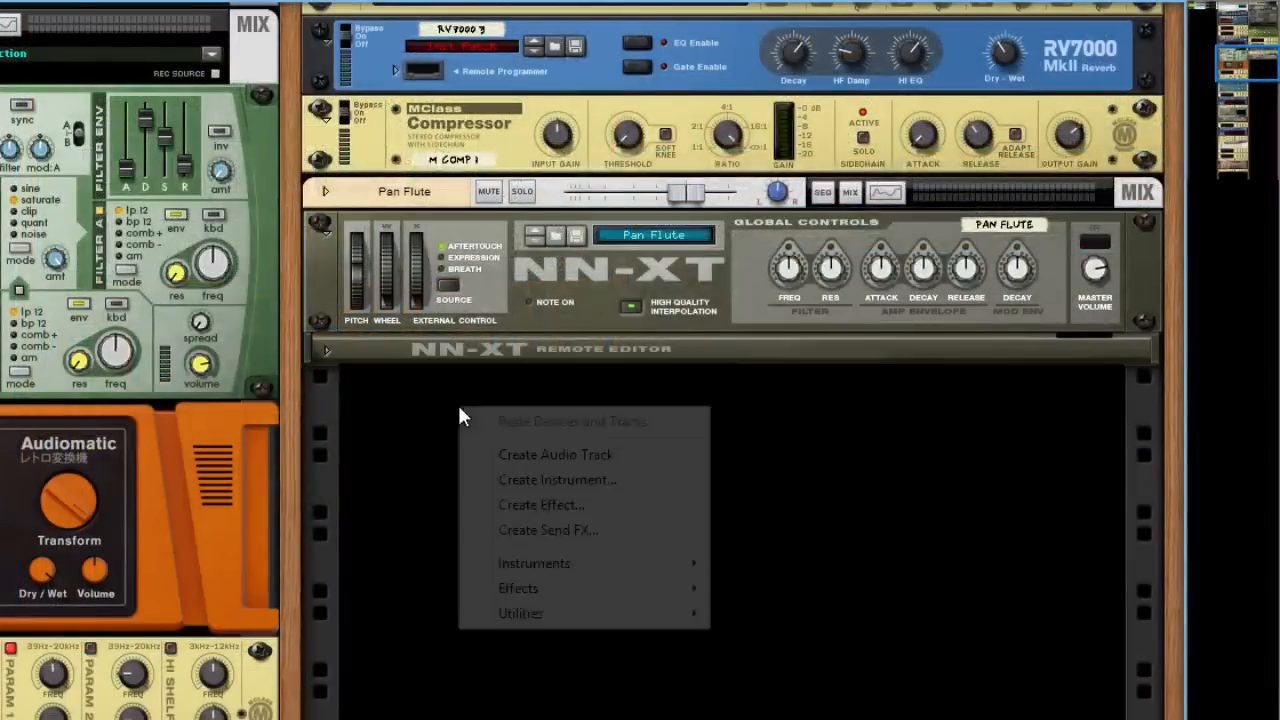
mouse_move(686, 589)
left_click(845, 158)
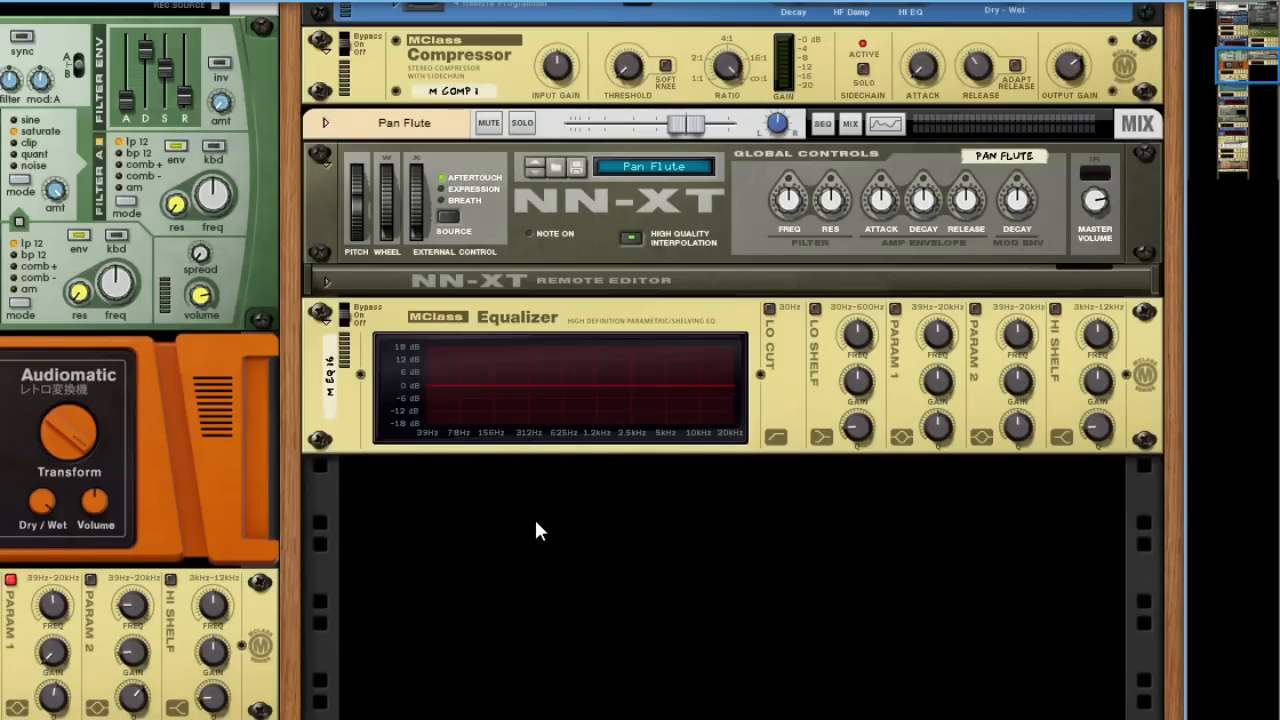
Examine the Pan Flute channel's frequency spectrum in the Spectrum EQ window, and close the window when done
key("F2")
left_click_drag(572, 355, 566, 351)
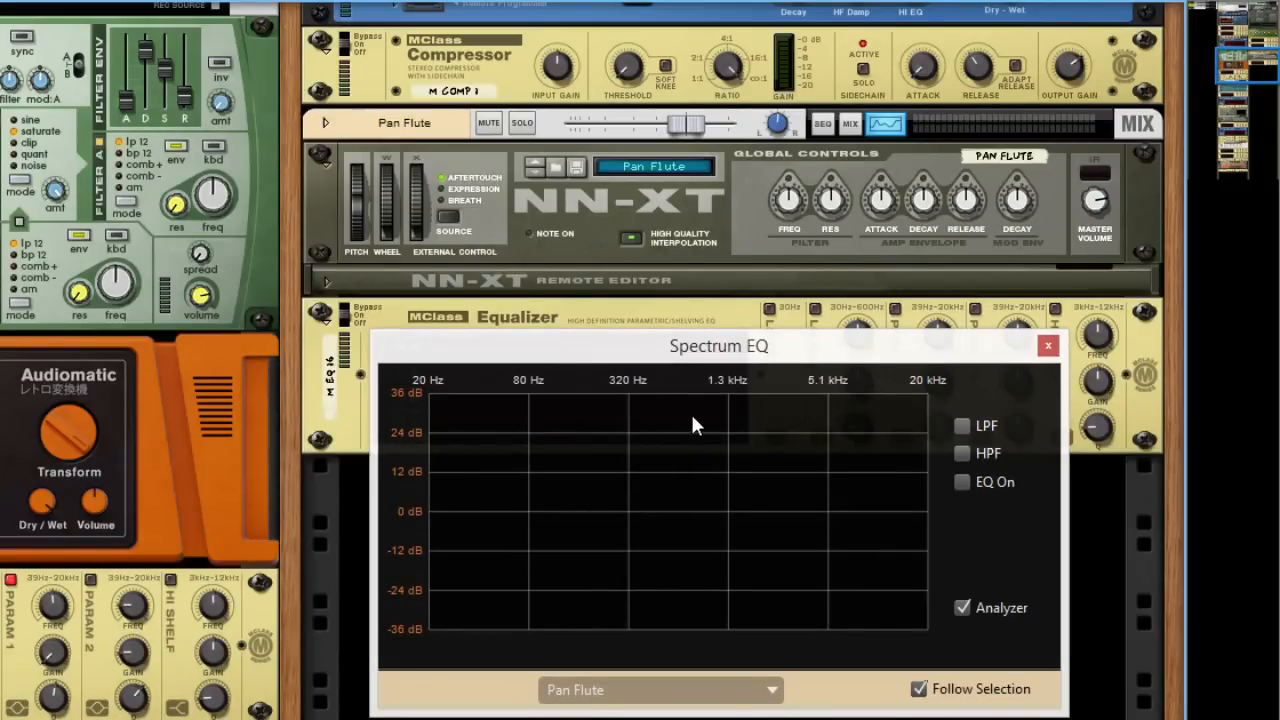
key("space")
left_click_drag(697, 352, 691, 362)
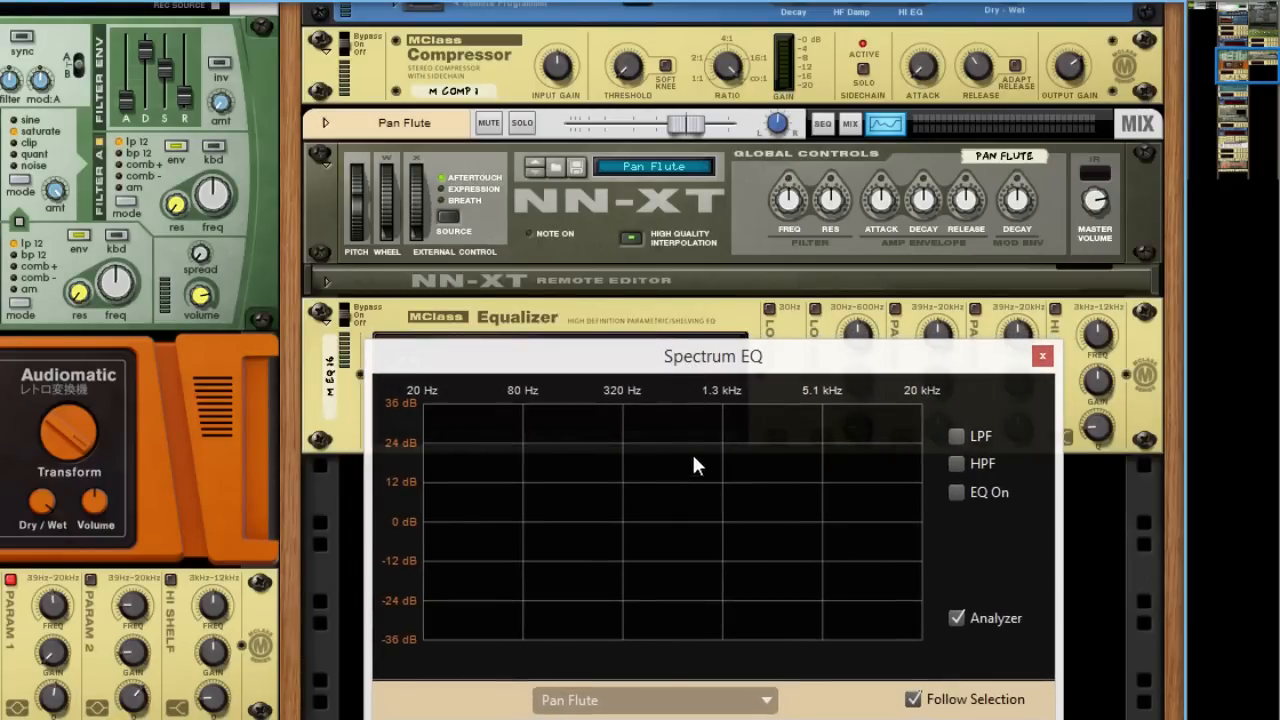
left_click_drag(668, 372, 667, 361)
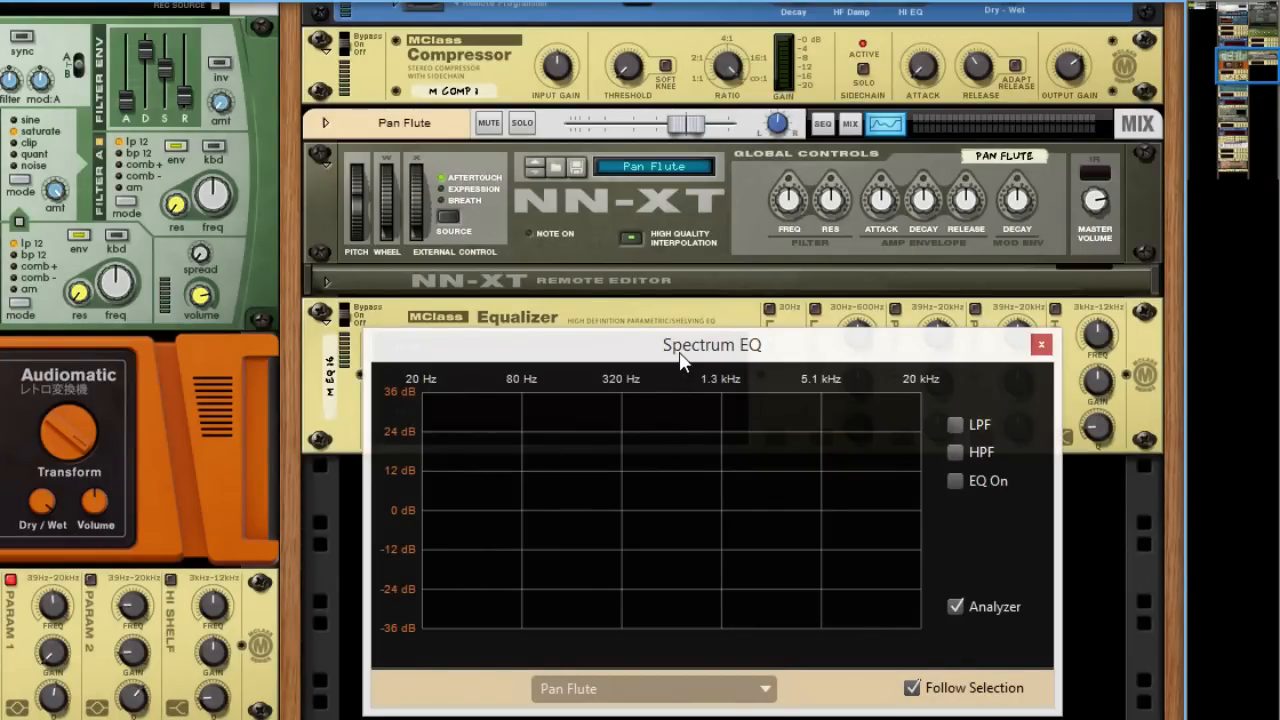
key("F2")
Enable the equalizer's Param 1 band and shape a broad, moderate cut just below 1 kHz
left_click(896, 309)
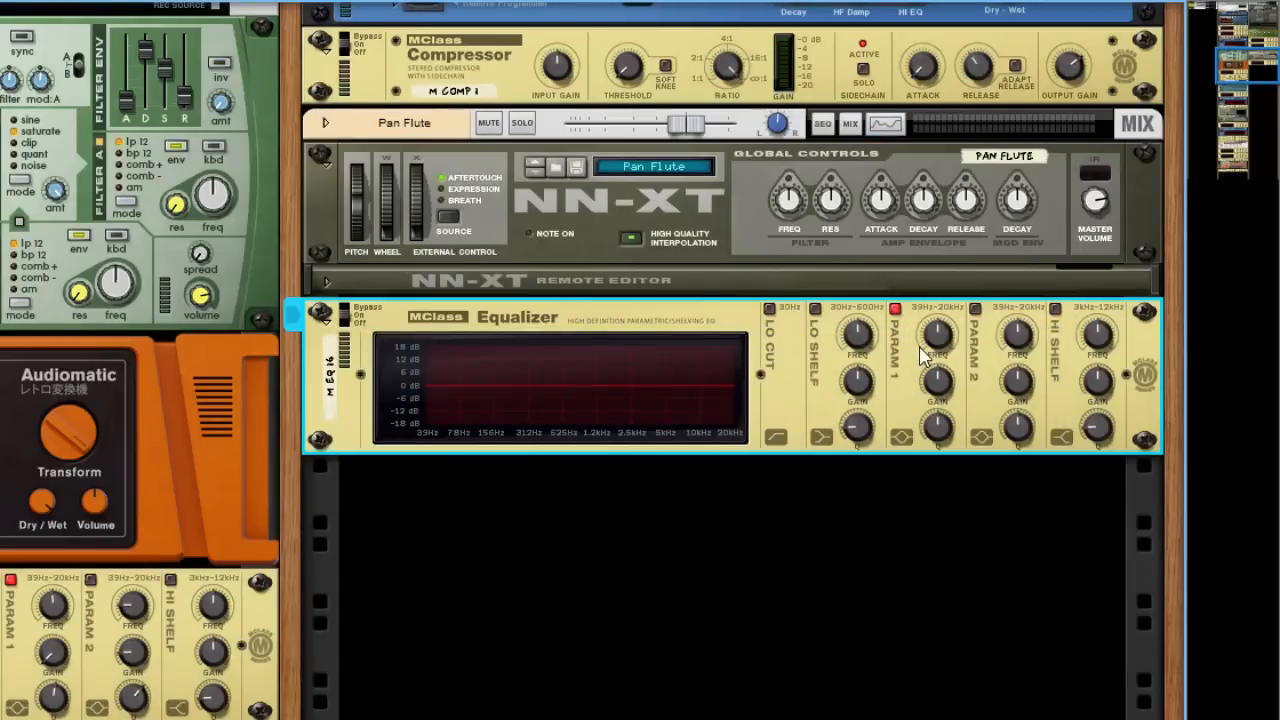
left_click_drag(934, 334, 947, 453)
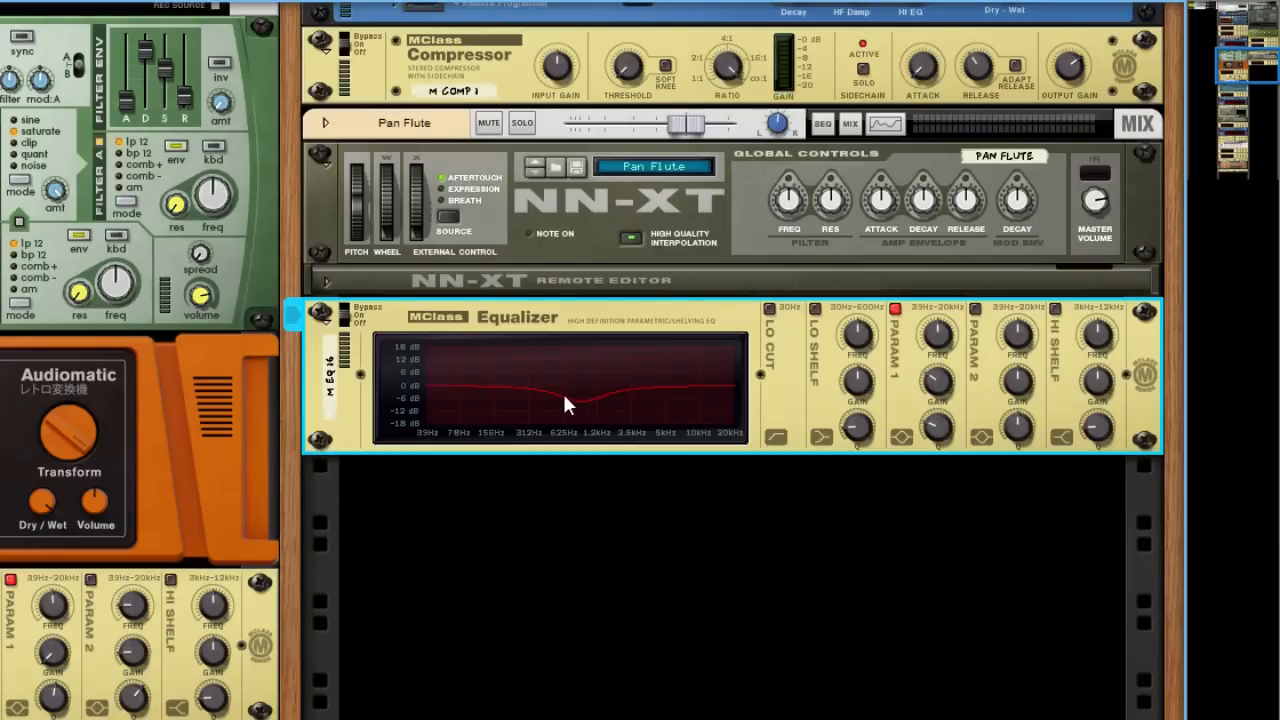
left_click_drag(942, 427, 941, 430)
left_click(904, 459)
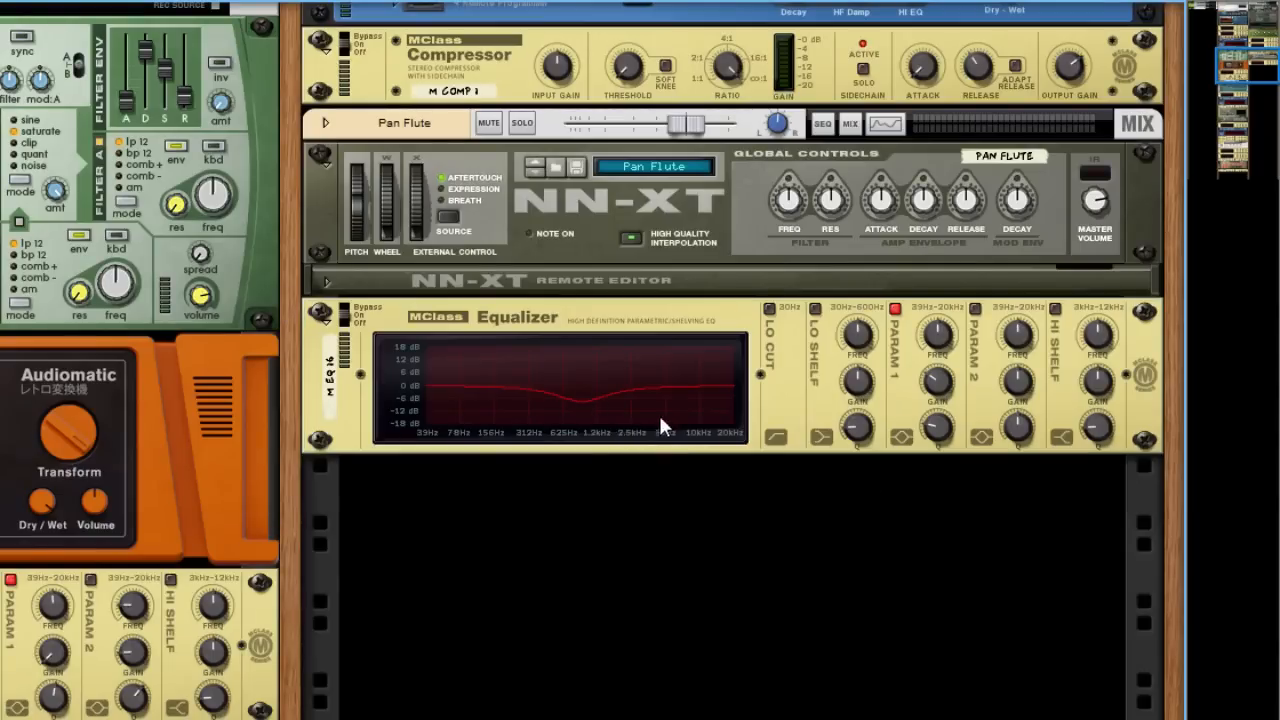
Enable the Param 2 band, set its frequency to 3.422 kHz and lower its gain to about -10 dB
left_click(975, 310)
left_click_drag(1017, 334, 1057, 95)
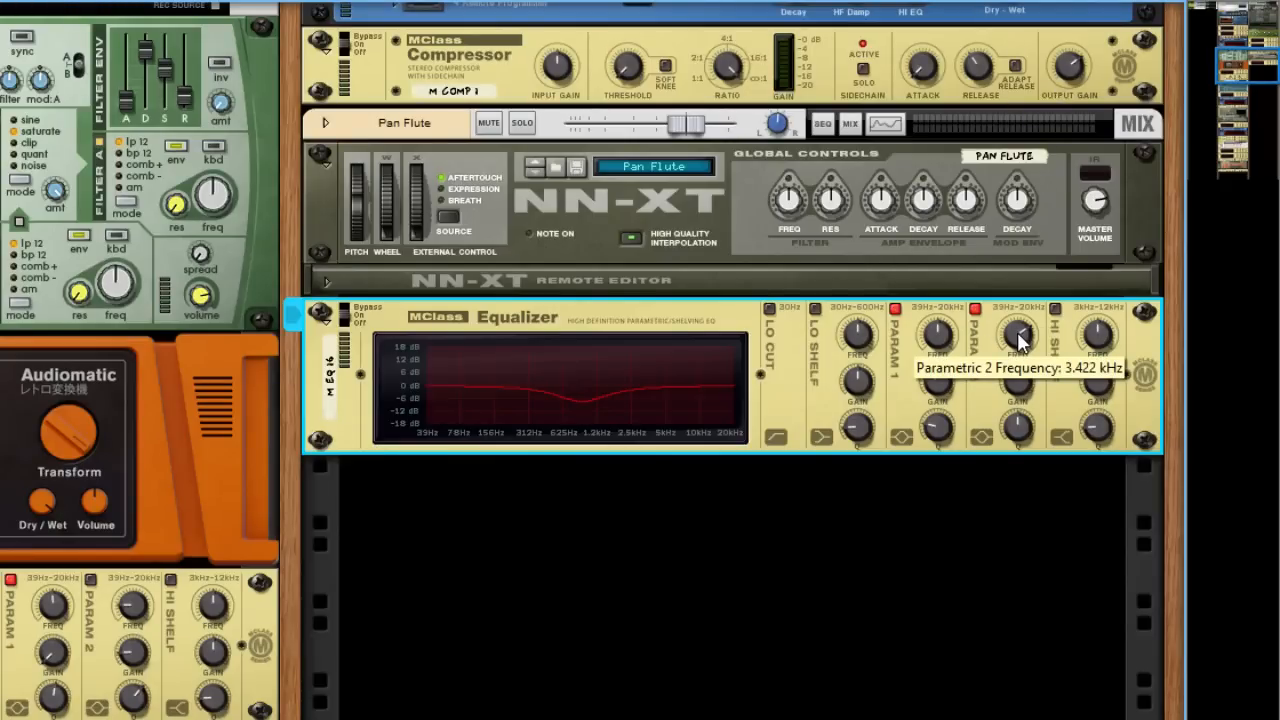
left_click_drag(1017, 376, 1020, 418)
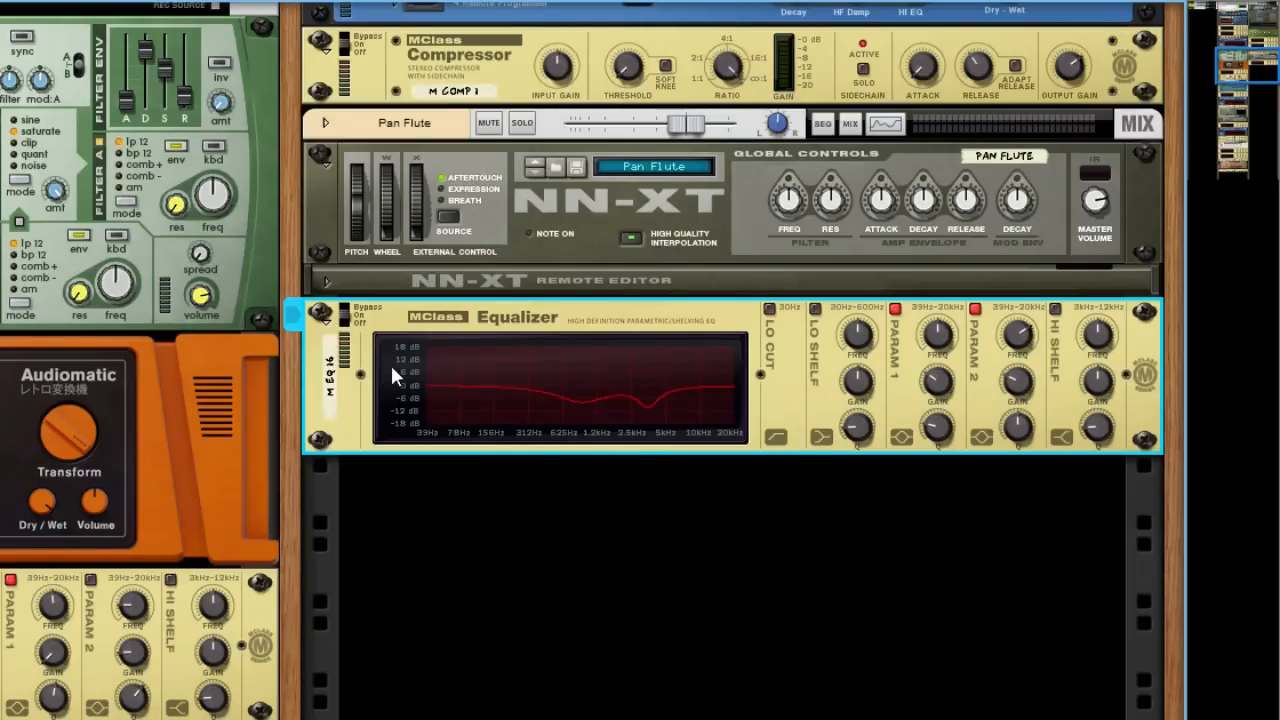
Compare the flute sound with the equalizer bypassed and switched on
left_click(347, 310)
left_click(348, 318)
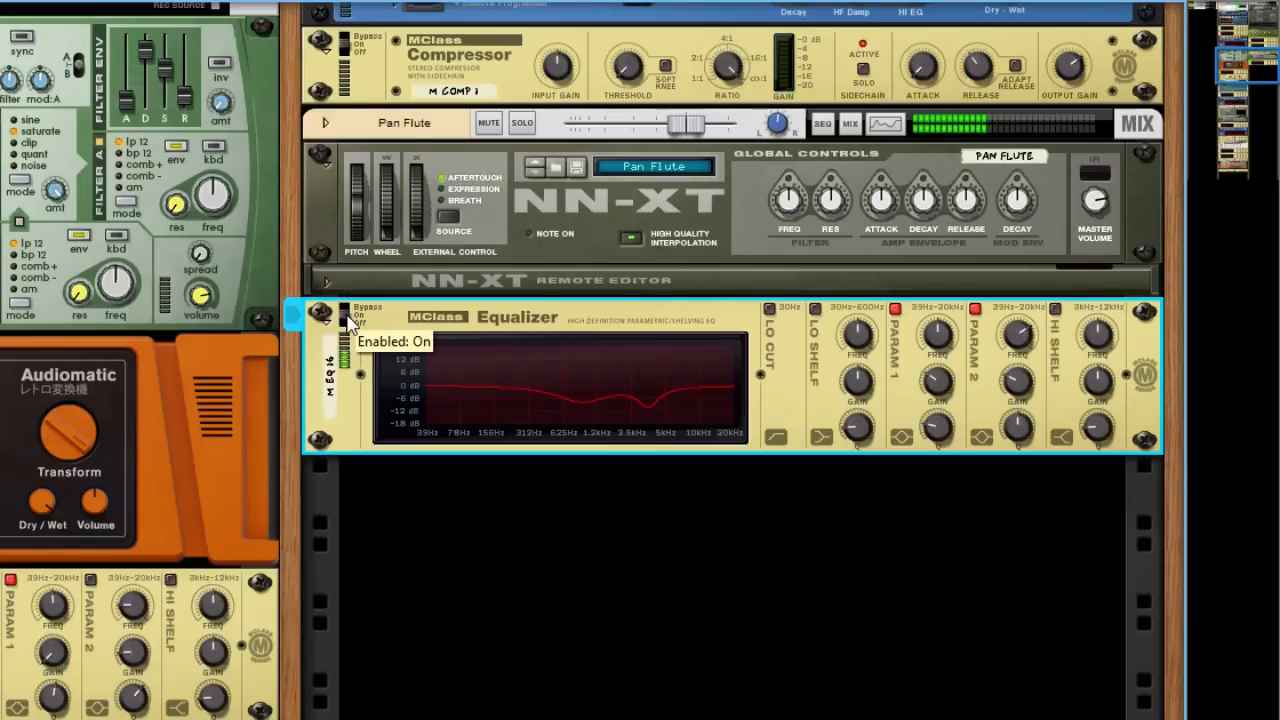
left_click(347, 310)
left_click(349, 318)
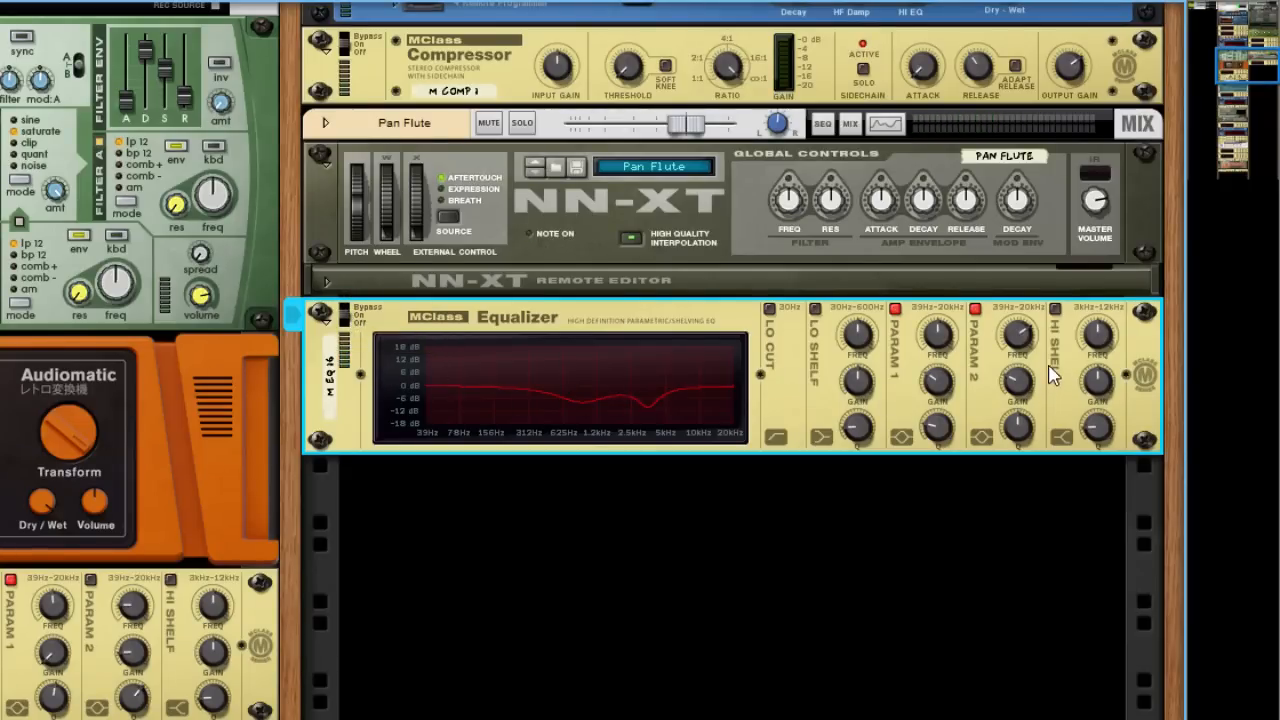
Enable the equalizer's Hi Shelf band and raise its gain slightly, to about 3 dB
left_click(1055, 309)
left_click_drag(1097, 381, 1099, 383)
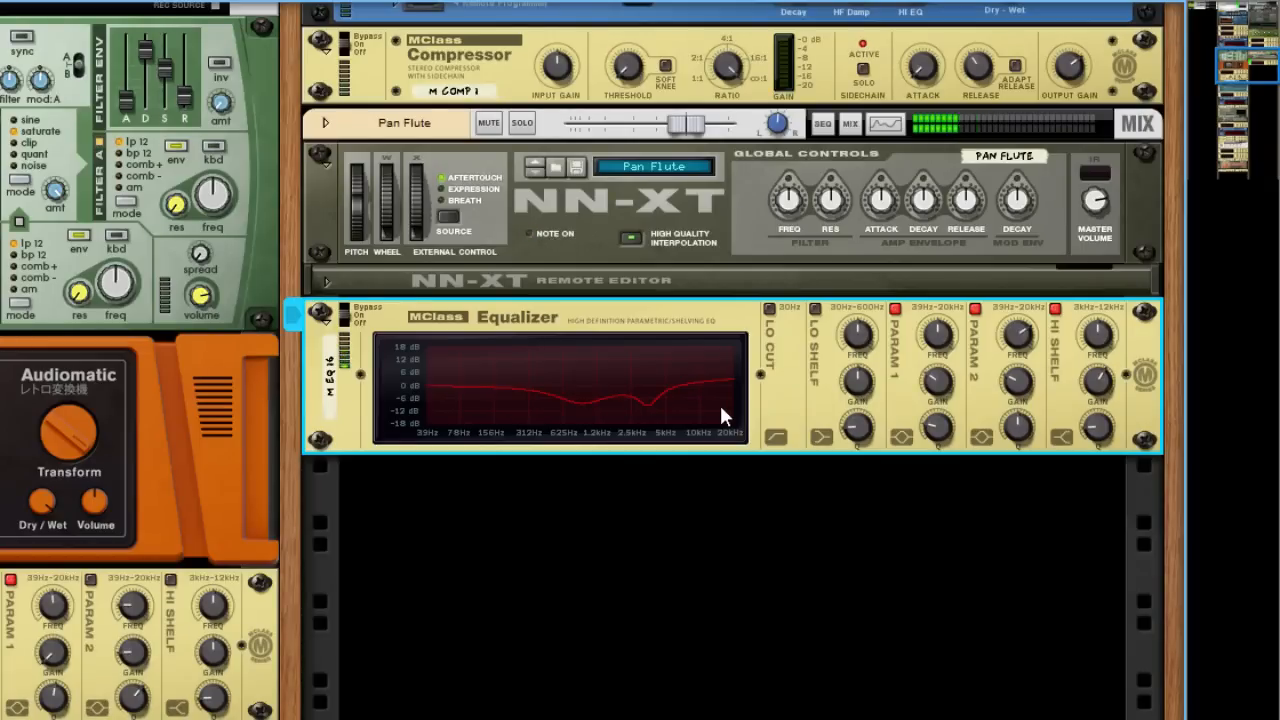
Add an RV7000 MkII Reverb below the equalizer and unfold its remote programmer
scroll(618, 480, "down", 3)
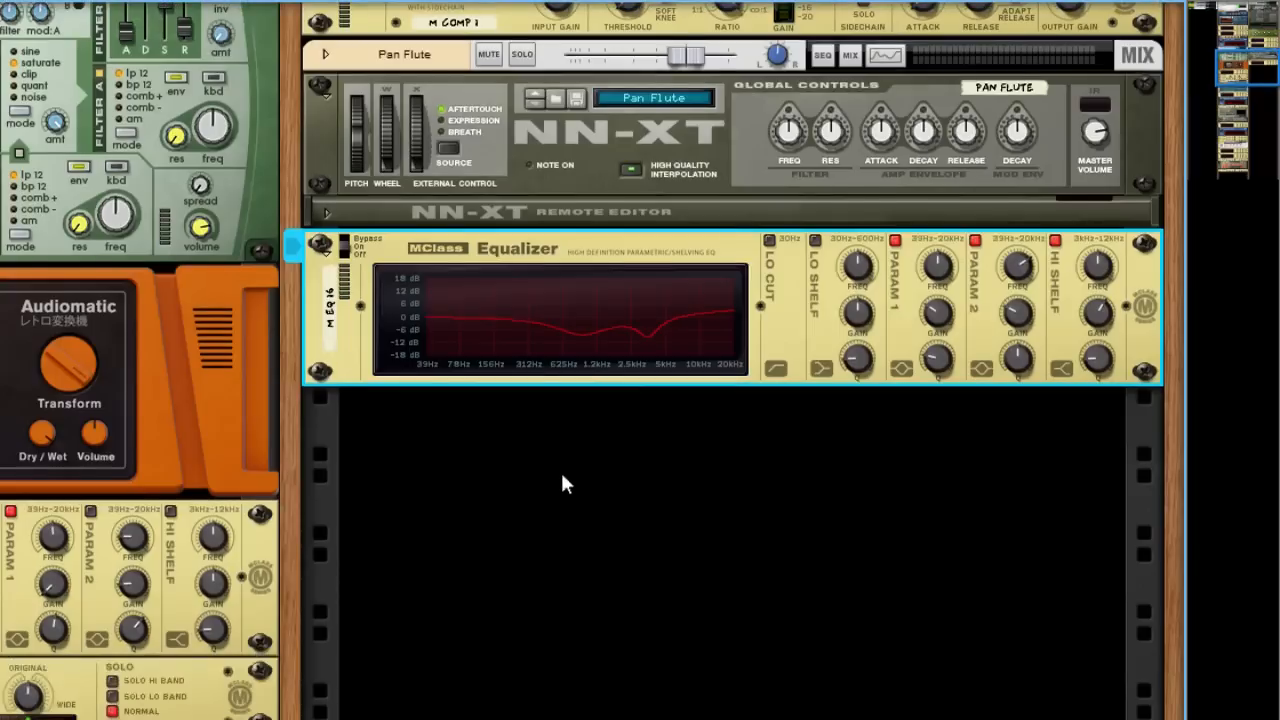
left_click(553, 440)
right_click(535, 357)
mouse_move(603, 537)
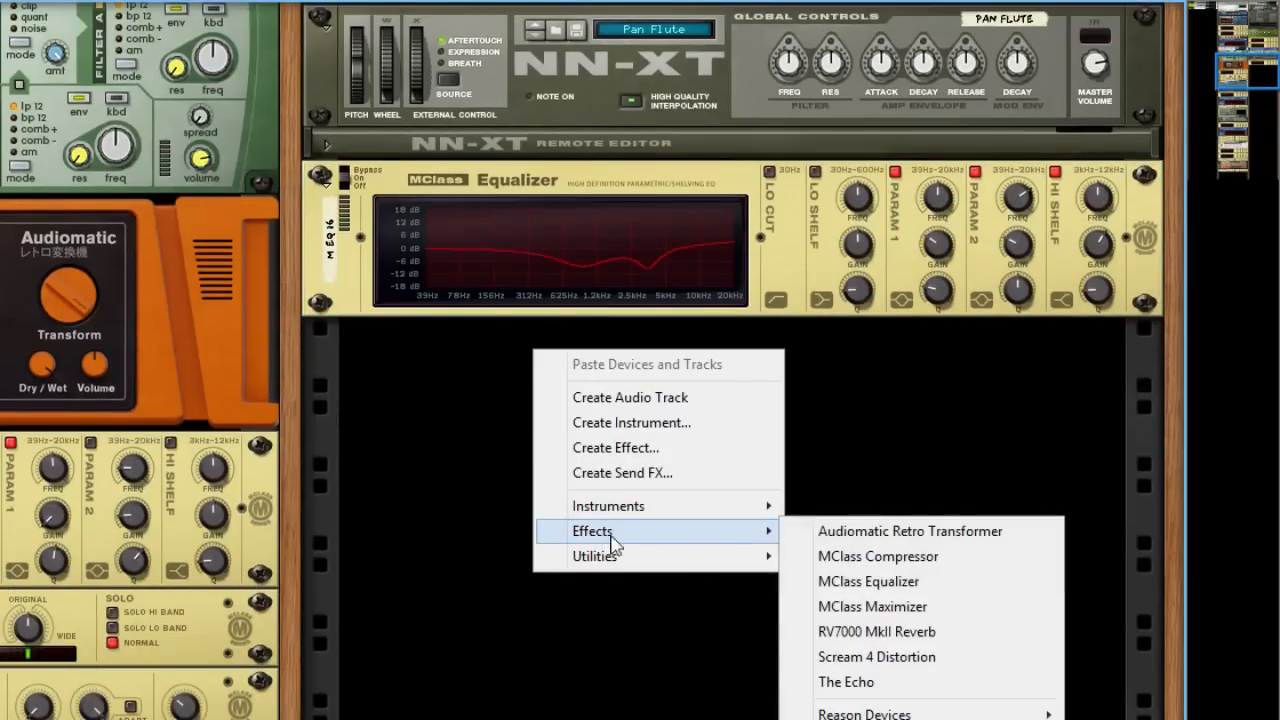
left_click(845, 634)
left_click(394, 369)
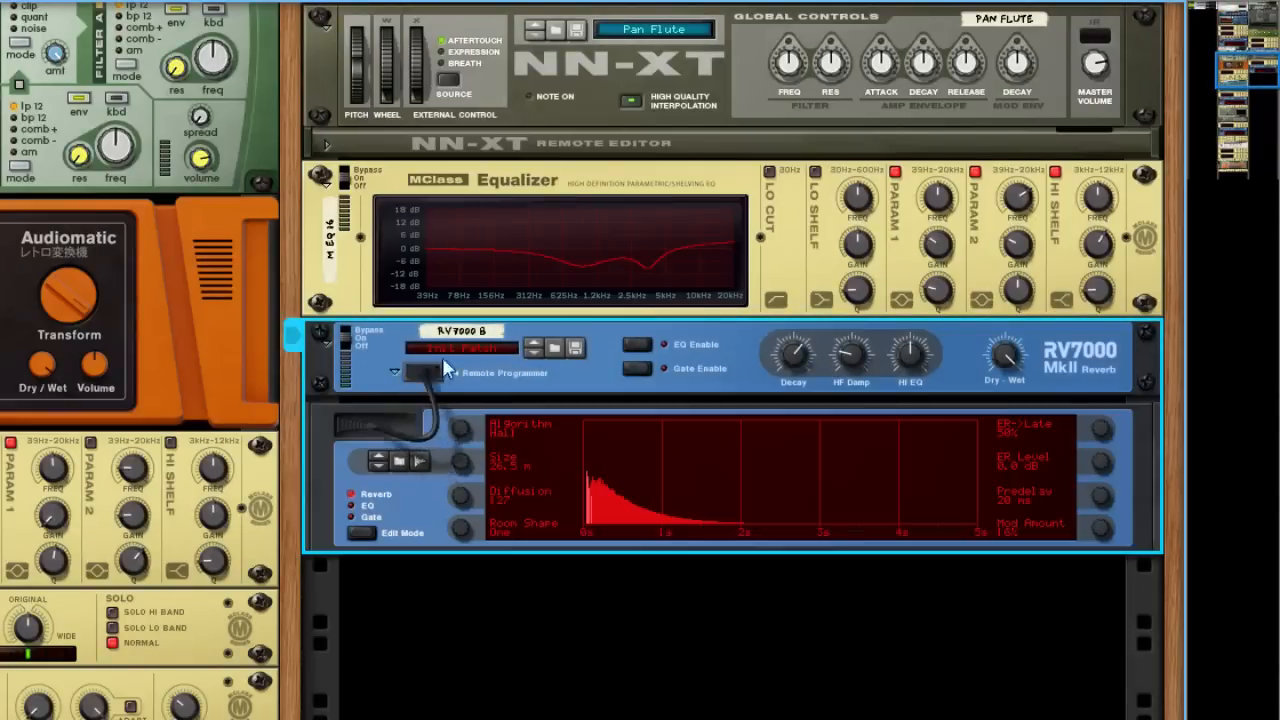
Set the new reverb's algorithm to Convolution and its Hi EQ to 26
left_click_drag(468, 427, 463, 375)
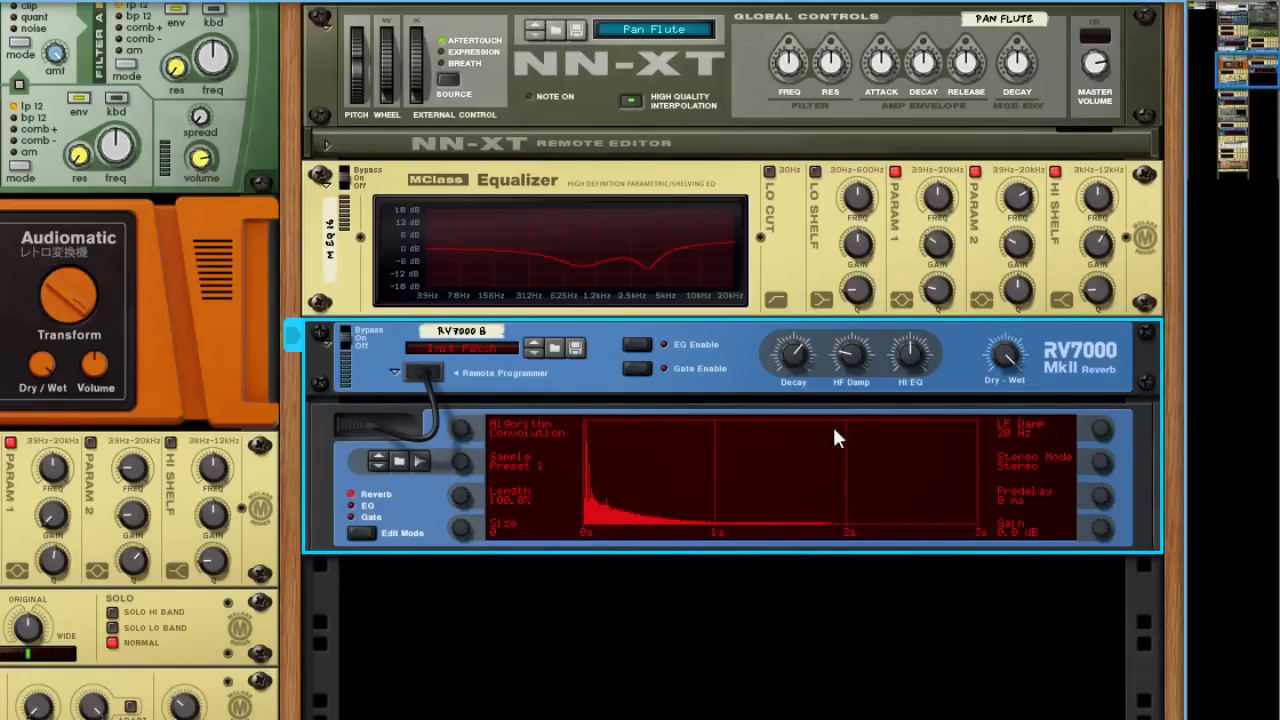
left_click_drag(908, 355, 913, 343)
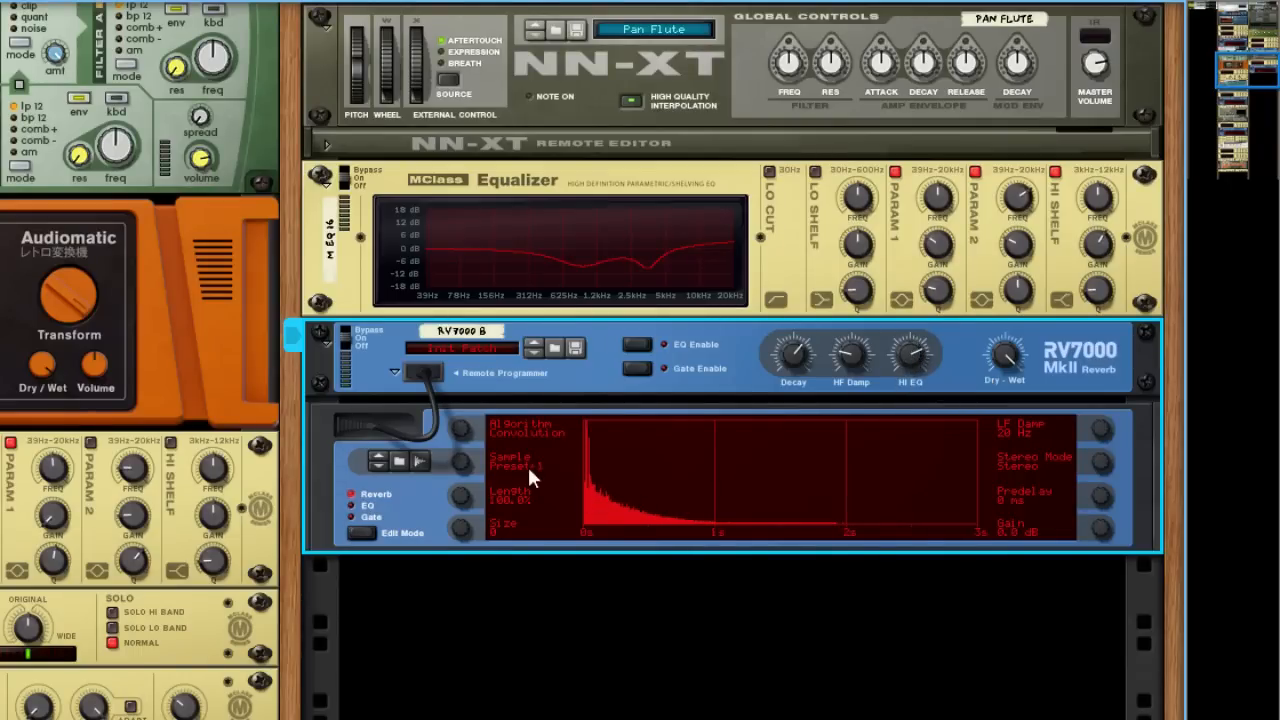
left_click_drag(907, 353, 908, 350)
left_click_drag(906, 358, 907, 357)
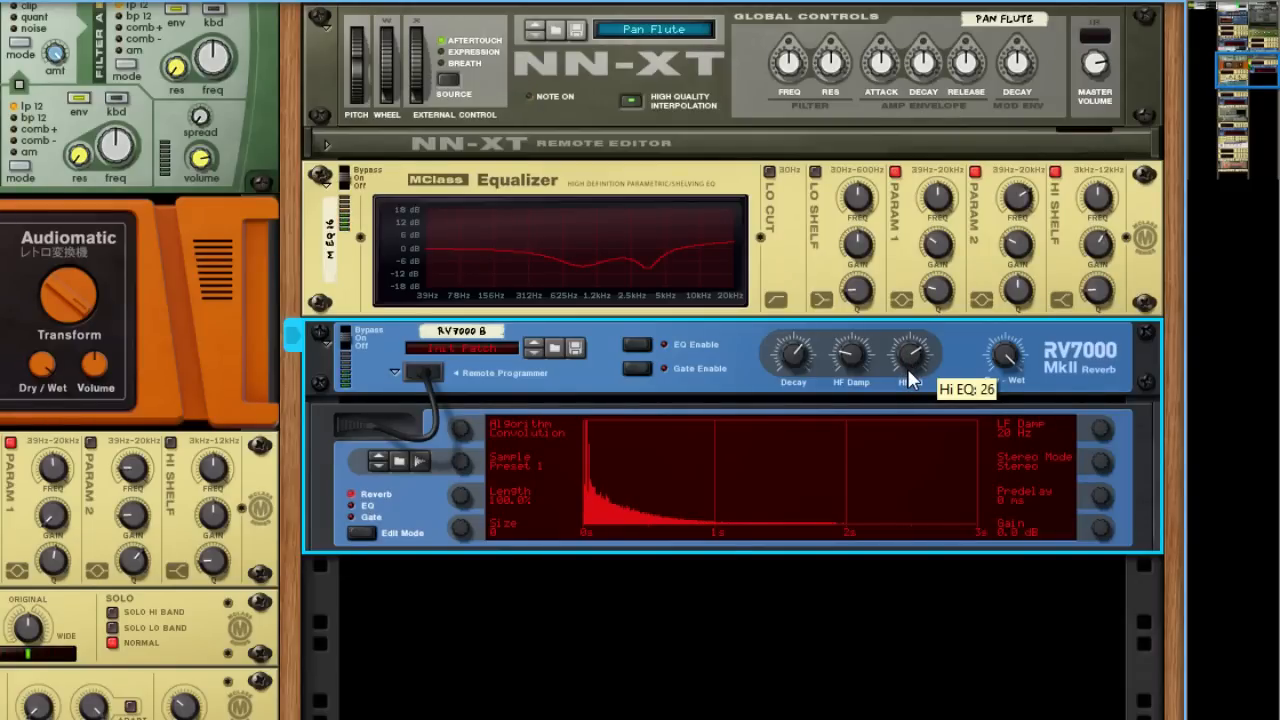
Lower the reverb's Dry-Wet mix to slightly below the midpoint
left_click_drag(1004, 362, 1010, 397)
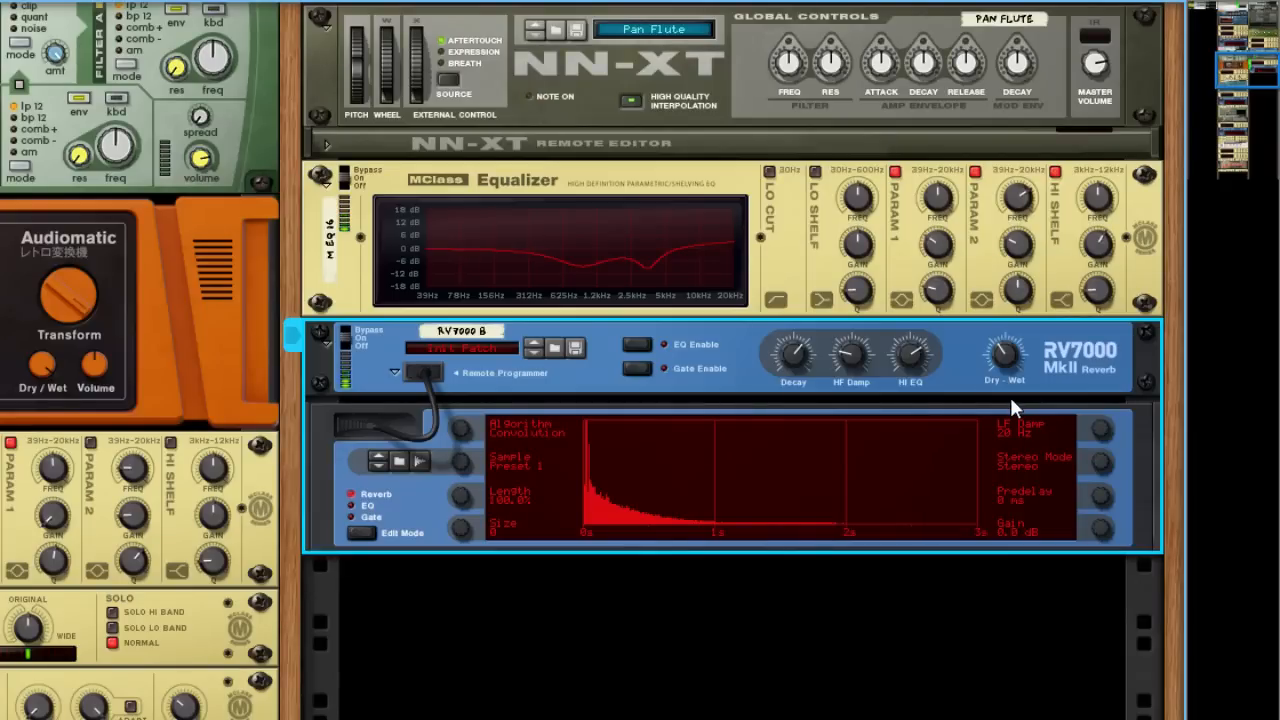
scroll(805, 539, "down", 2)
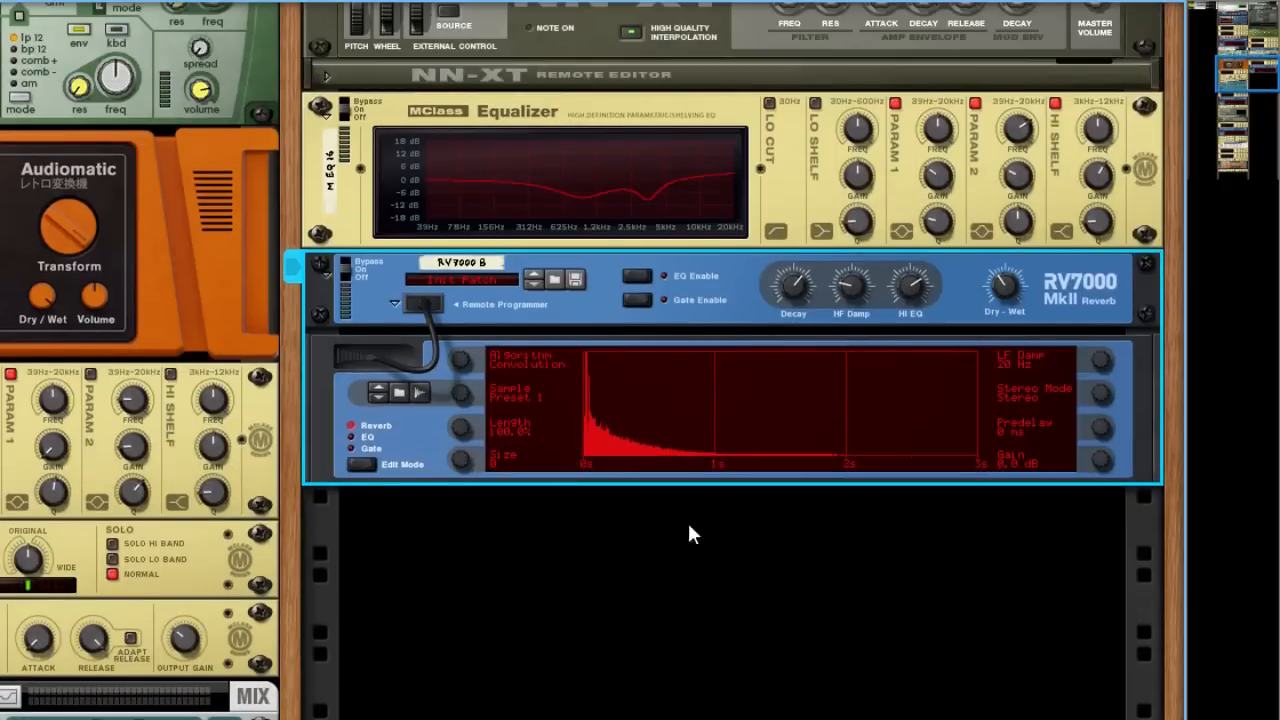
Add an MClass Compressor below the RV7000 reverb in the pan flute chain
scroll(717, 509, "down", 2)
scroll(710, 450, "down", 2)
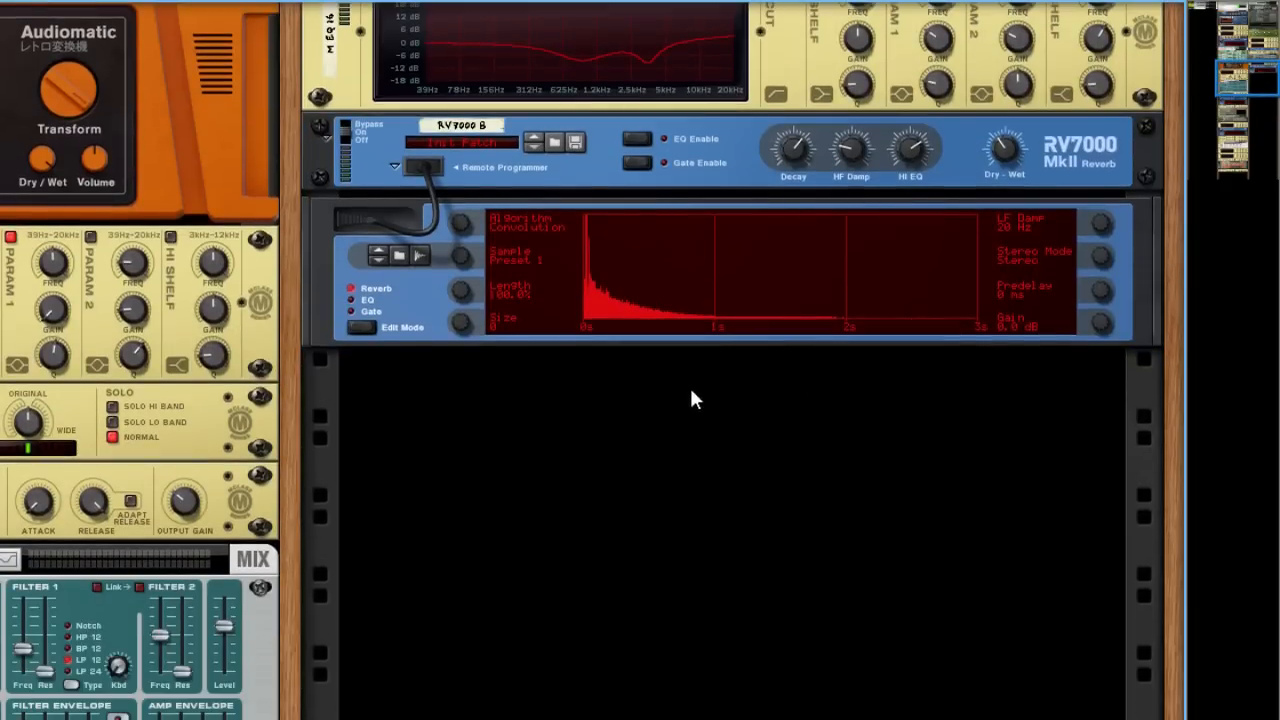
right_click(616, 375)
mouse_move(720, 557)
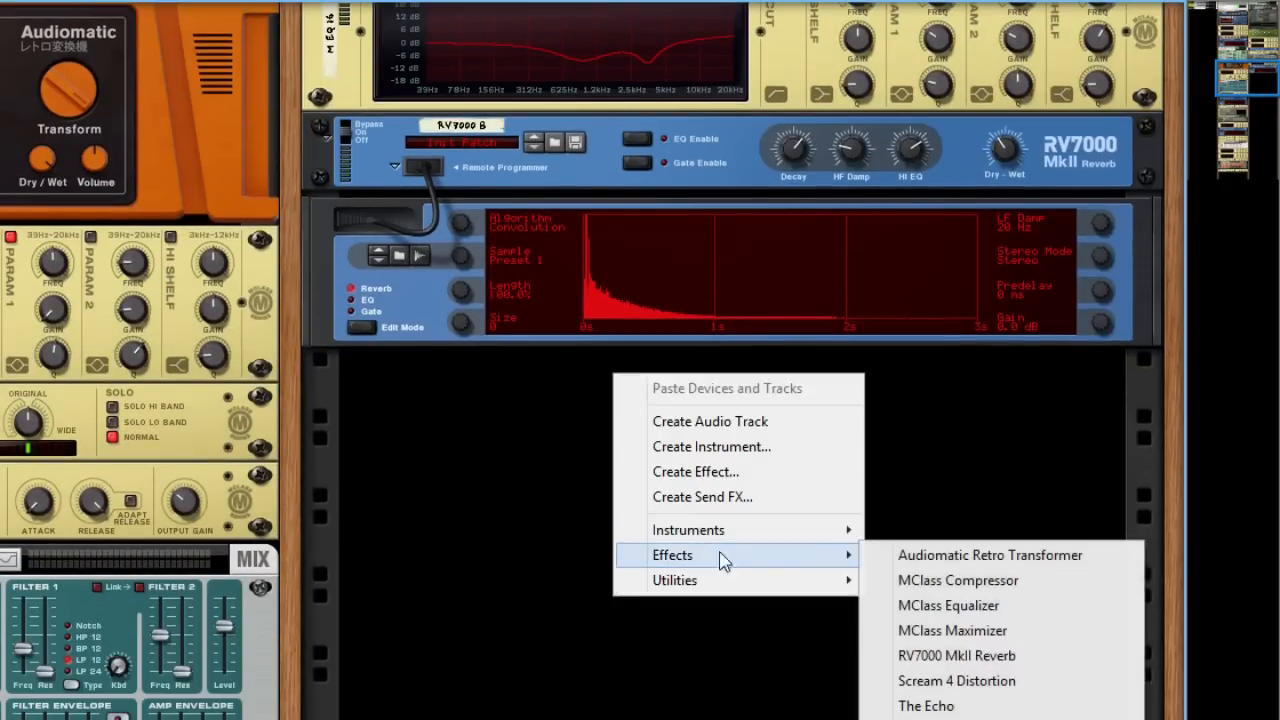
left_click(958, 580)
scroll(640, 442, "down", 1)
scroll(657, 437, "up", 1)
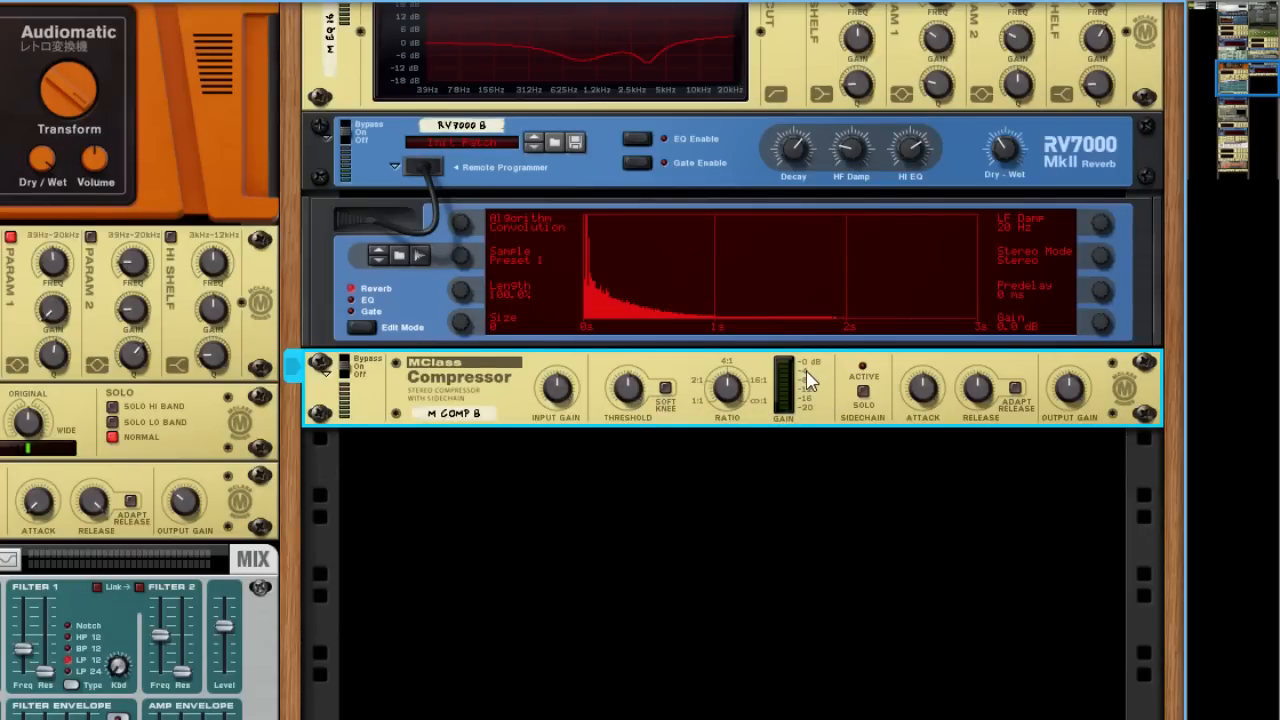
Lower the new compressor's threshold and raise its output gain moderately
left_click_drag(629, 394, 630, 428)
left_click_drag(631, 380, 640, 380)
left_click_drag(637, 396, 640, 404)
scroll(613, 417, "up", 2)
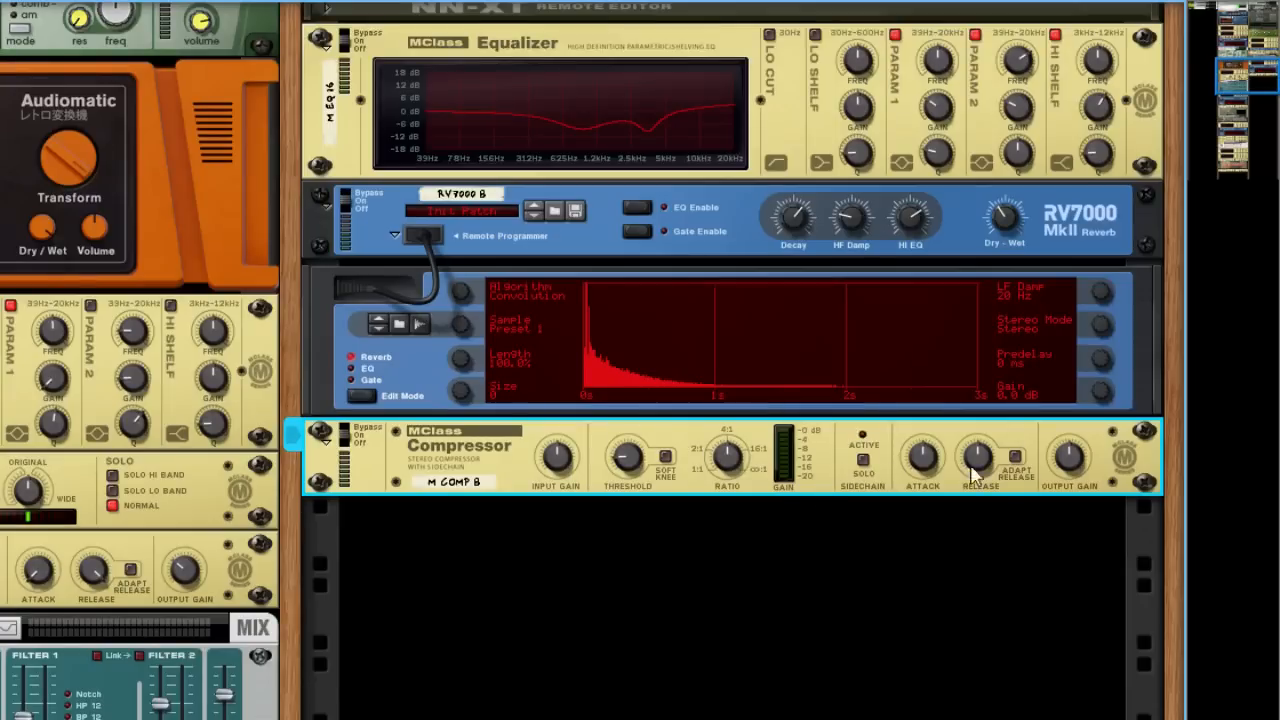
left_click_drag(930, 484, 983, 490)
left_click_drag(1068, 470, 1068, 453)
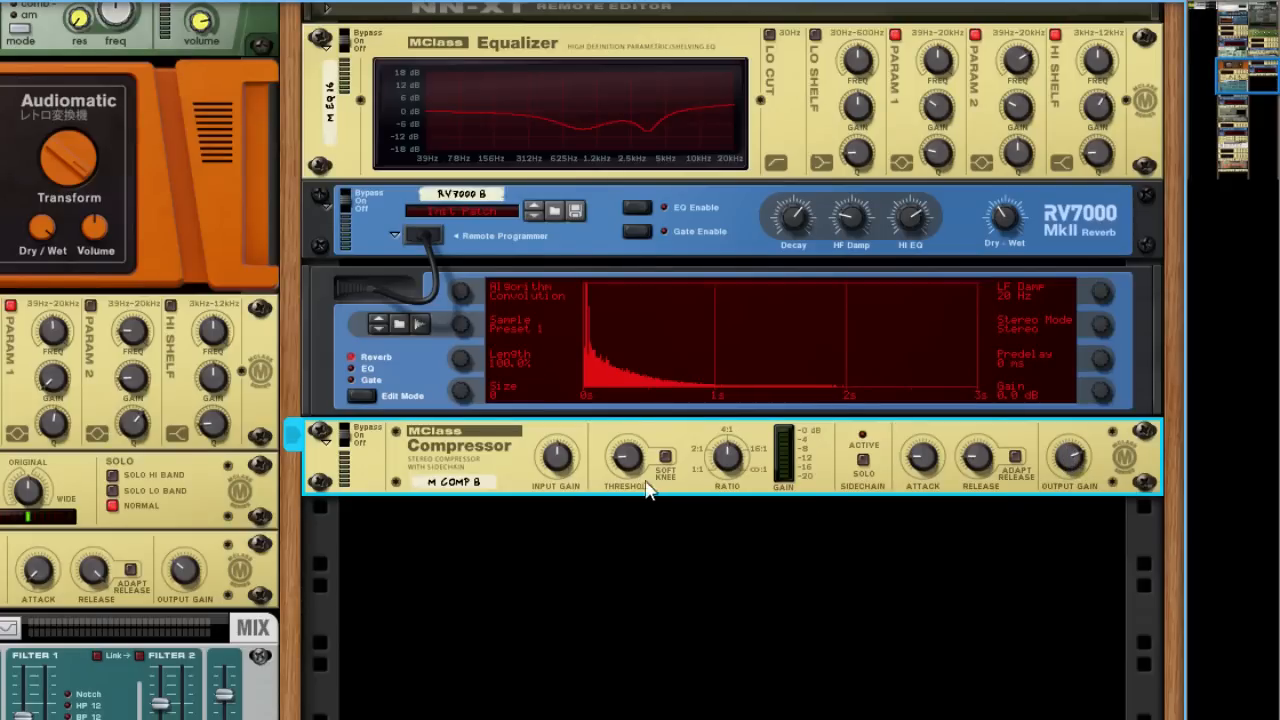
scroll(640, 478, "up", 2)
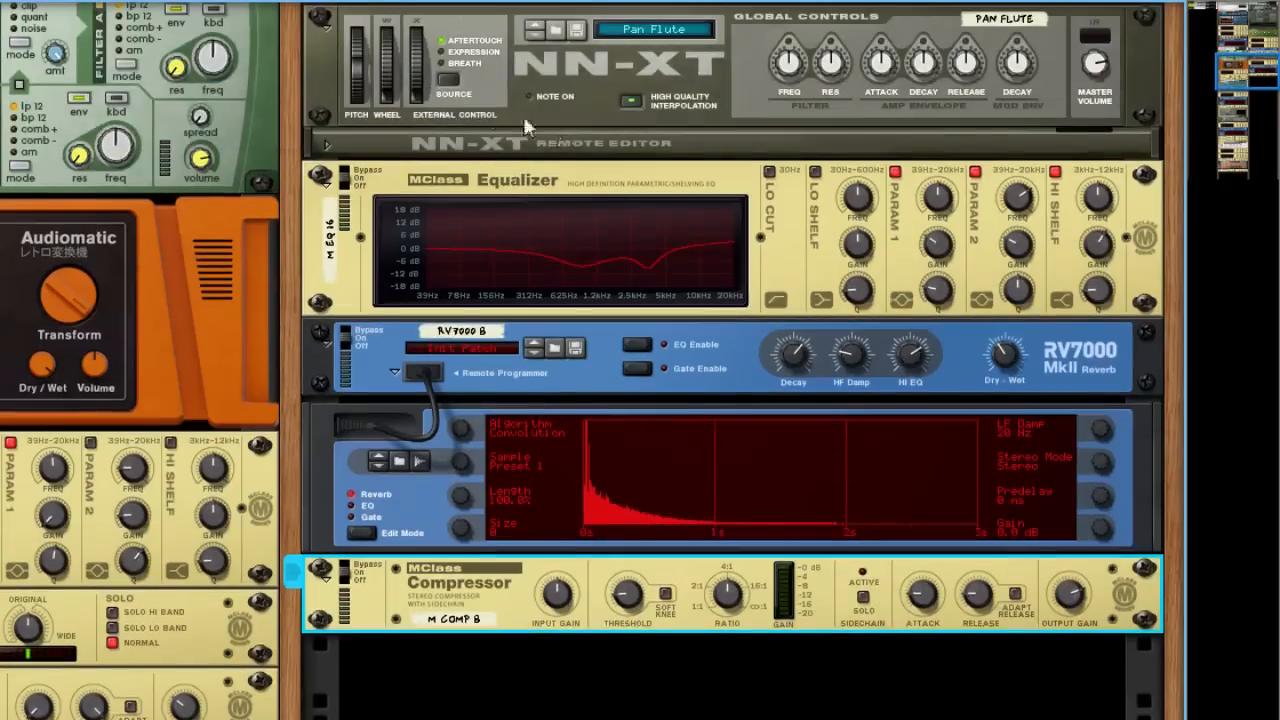
scroll(543, 314, "down", 1)
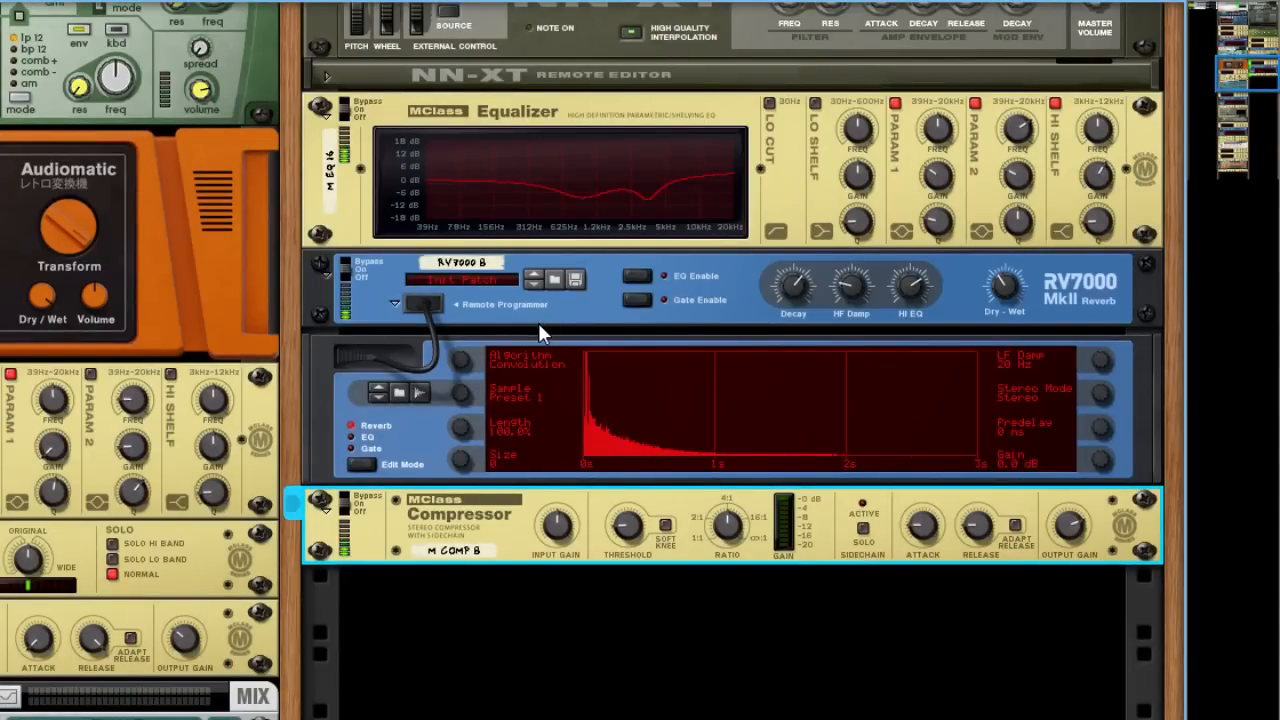
scroll(538, 322, "up", 2)
scroll(551, 467, "up", 1)
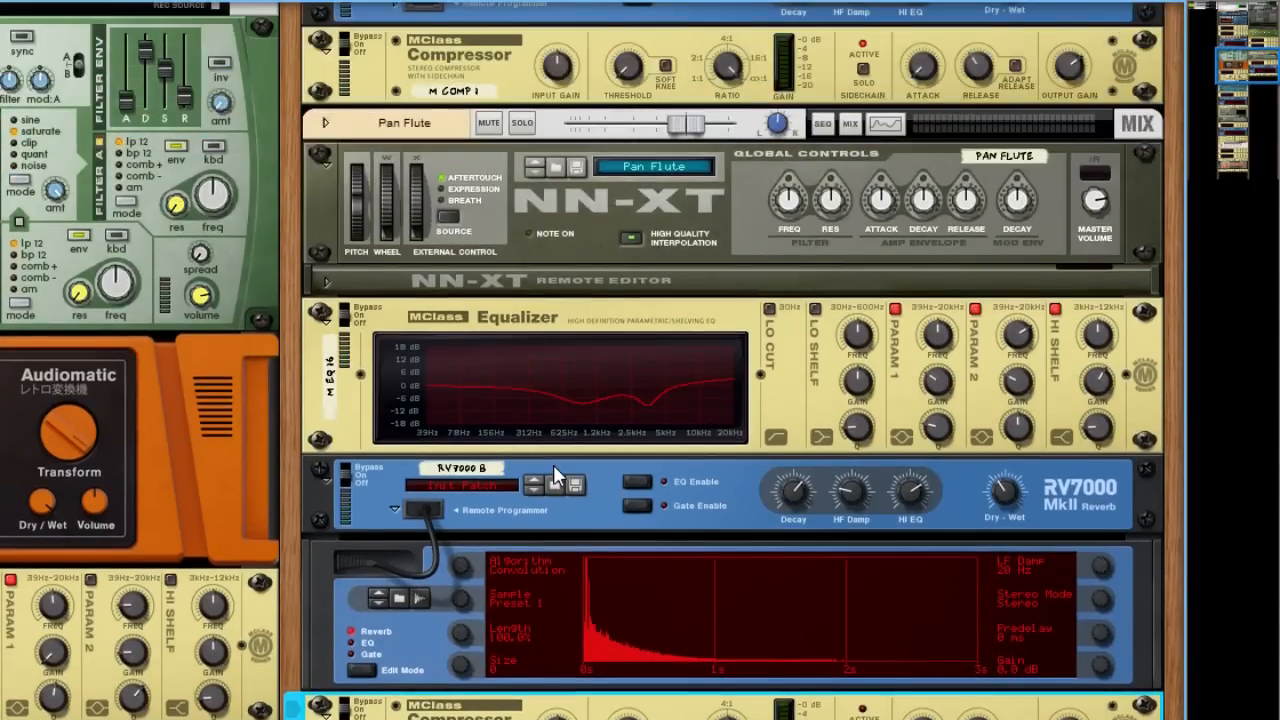
scroll(460, 405, "down", 1)
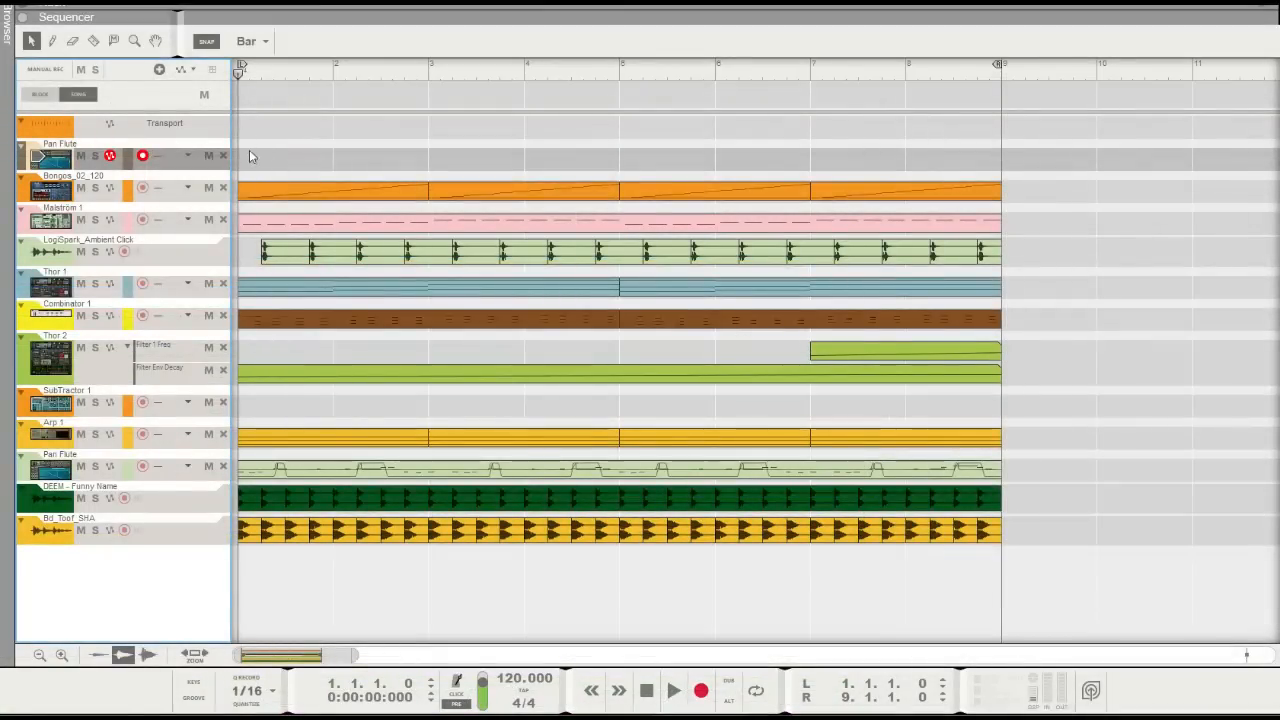
Create a two-bar clip at the start of the upper Pan Flute track and color it Camouflage Green
left_click_drag(241, 156, 412, 152)
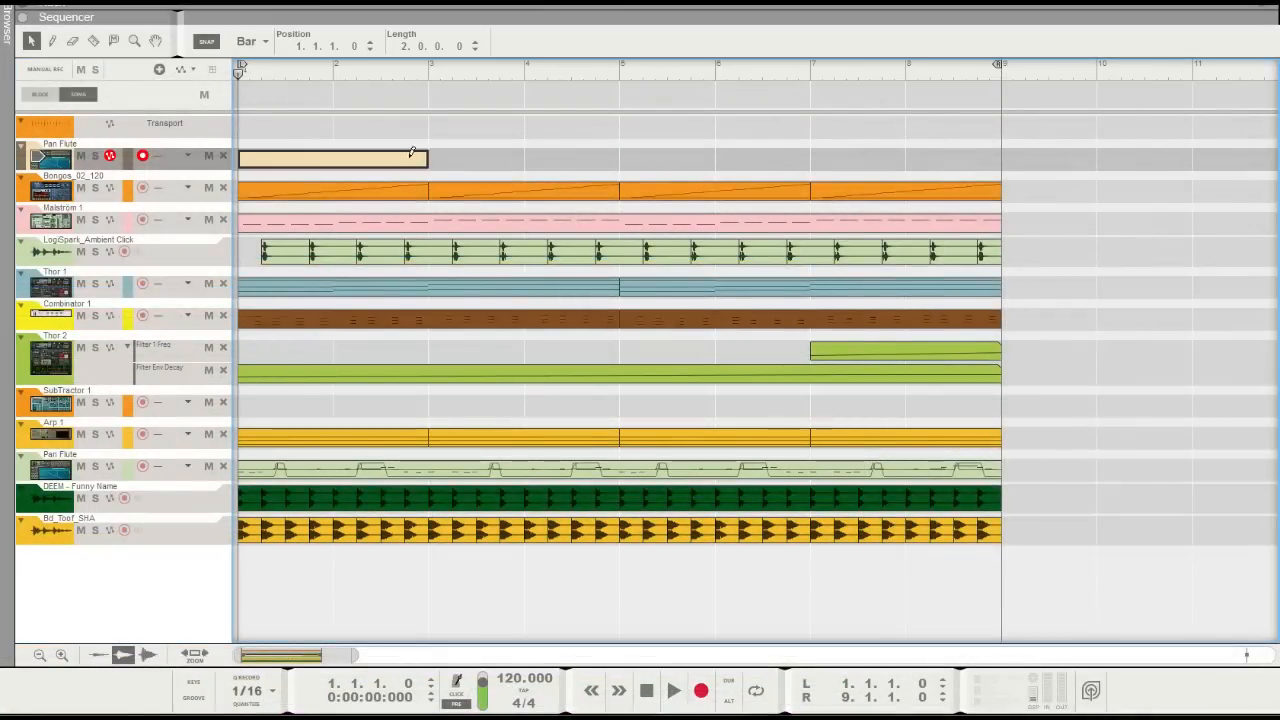
double_click(324, 160)
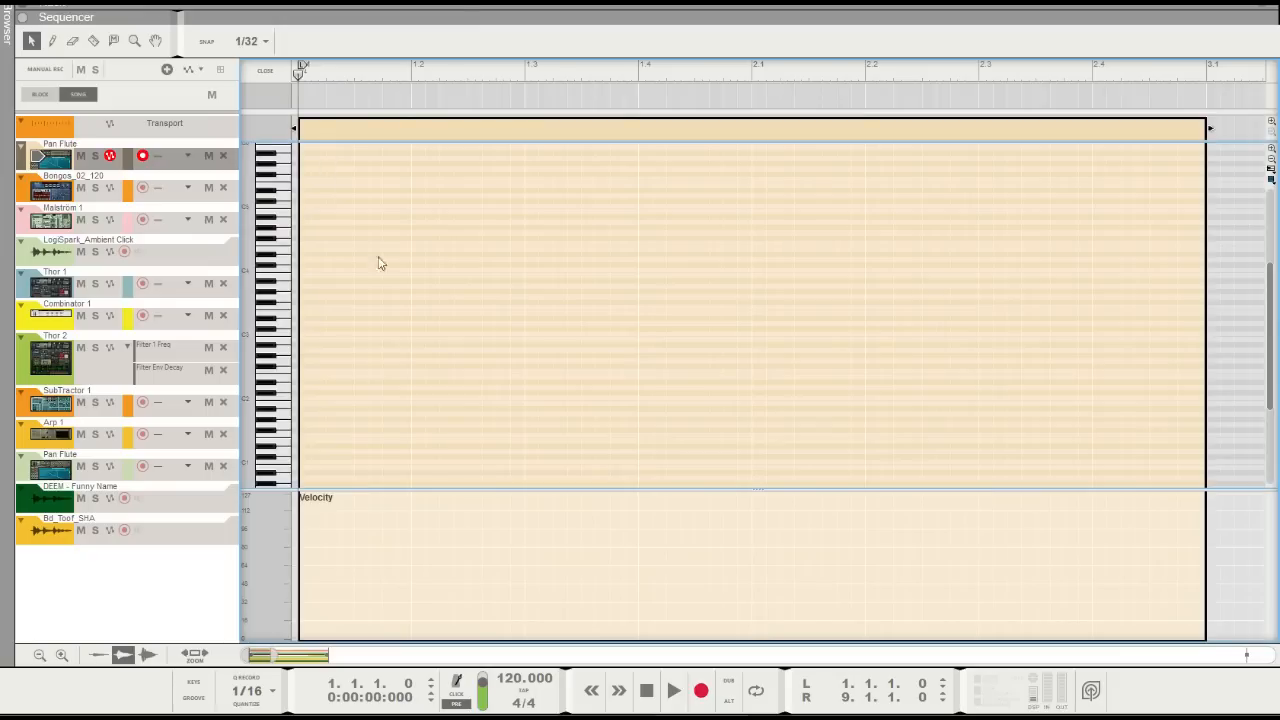
right_click(346, 127)
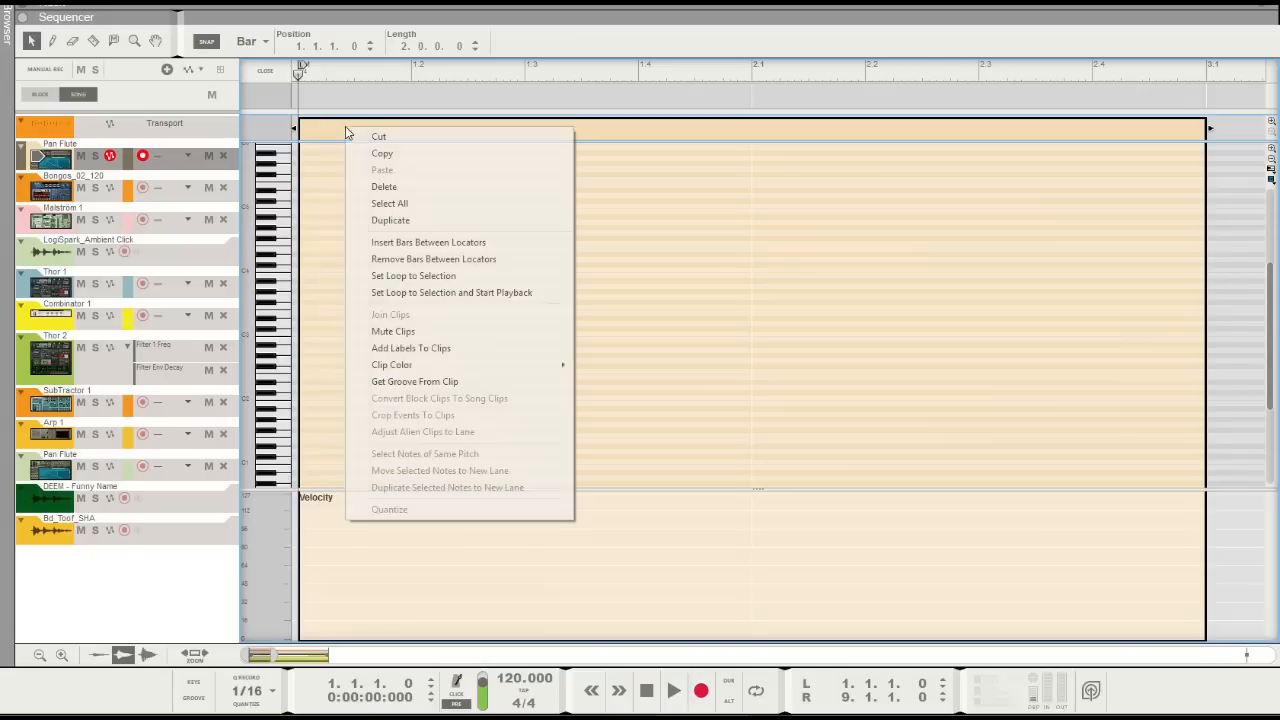
mouse_move(385, 364)
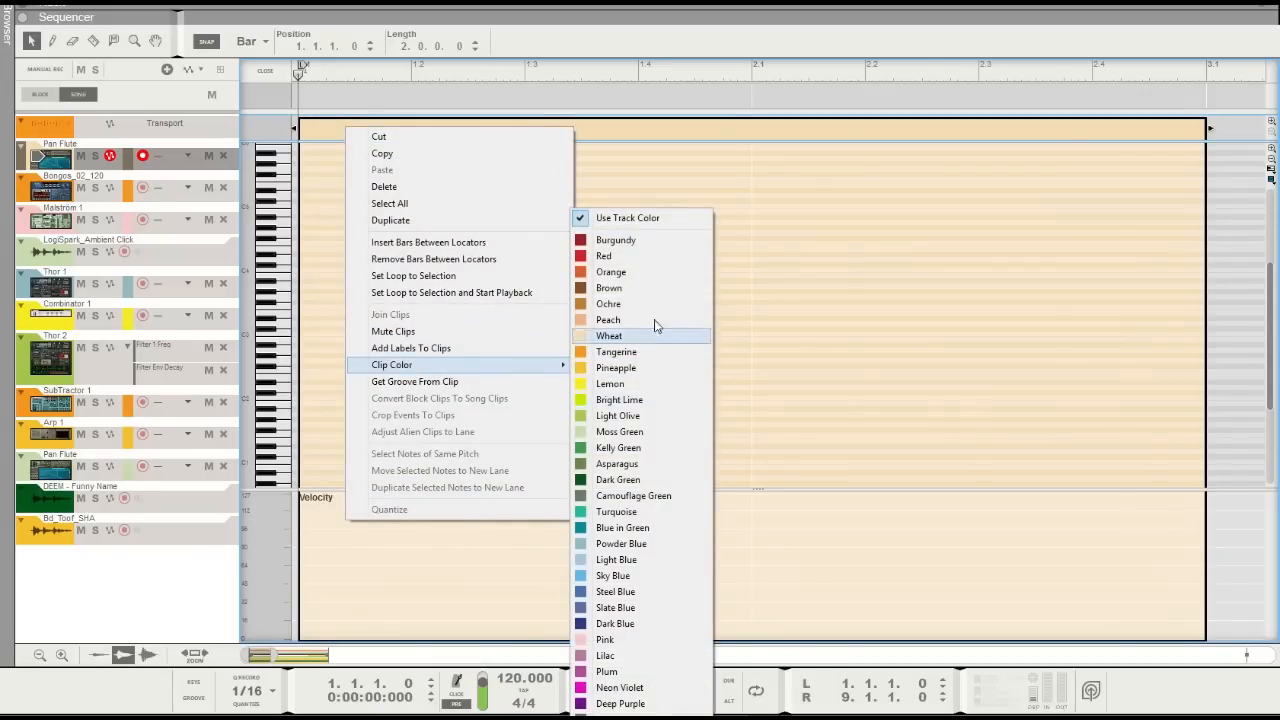
left_click(651, 496)
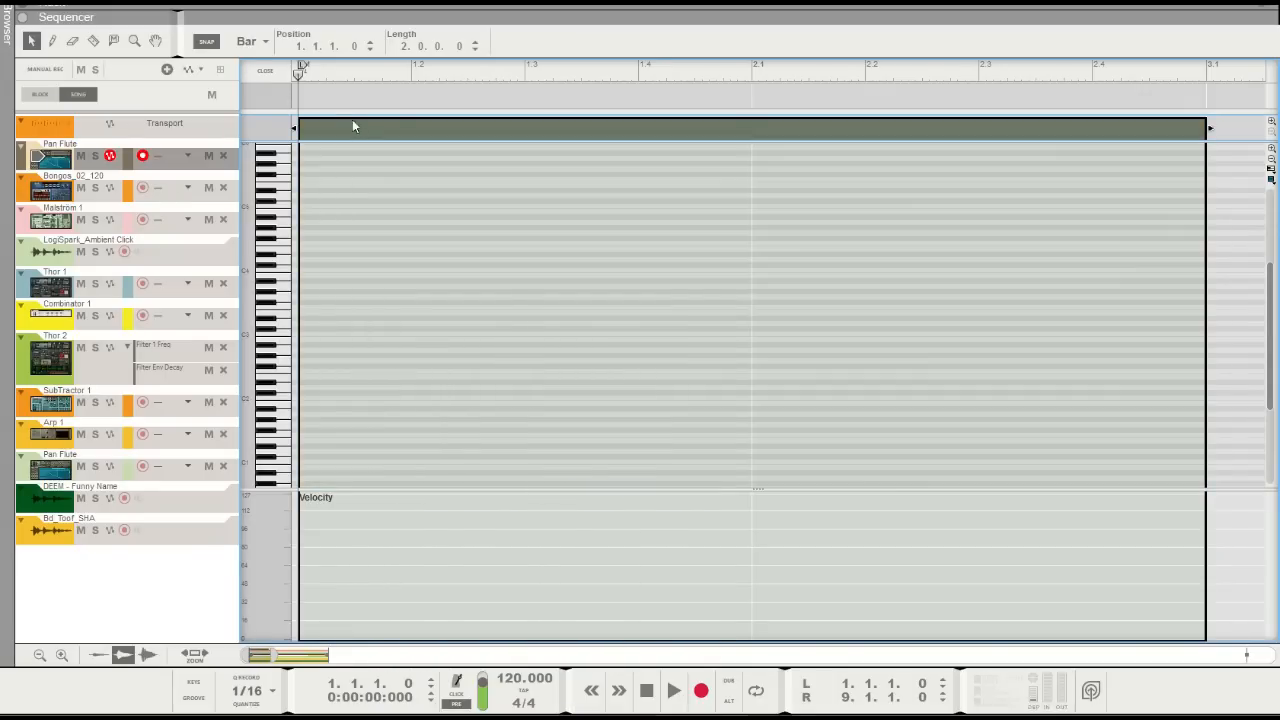
Set the snap value for editing notes in the clip to 1/16
left_click(251, 41)
left_click(263, 172)
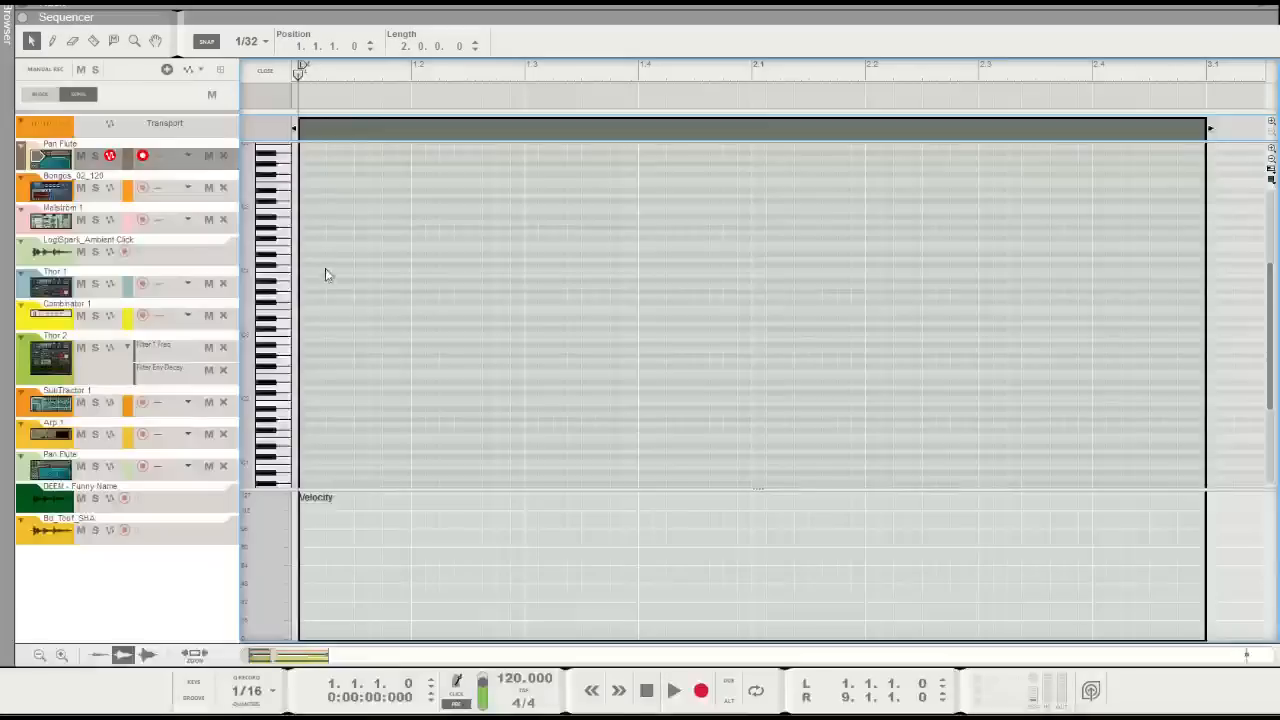
left_click(251, 41)
left_click(280, 137)
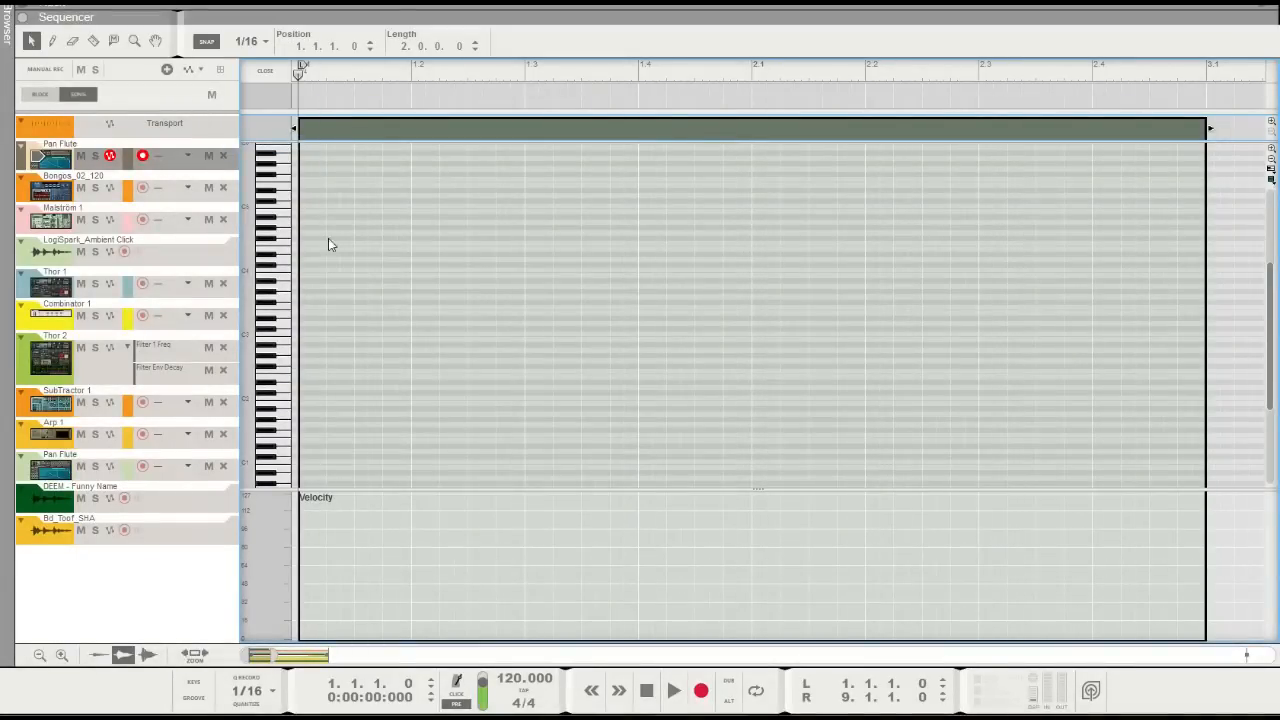
scroll(330, 248, "down", 1)
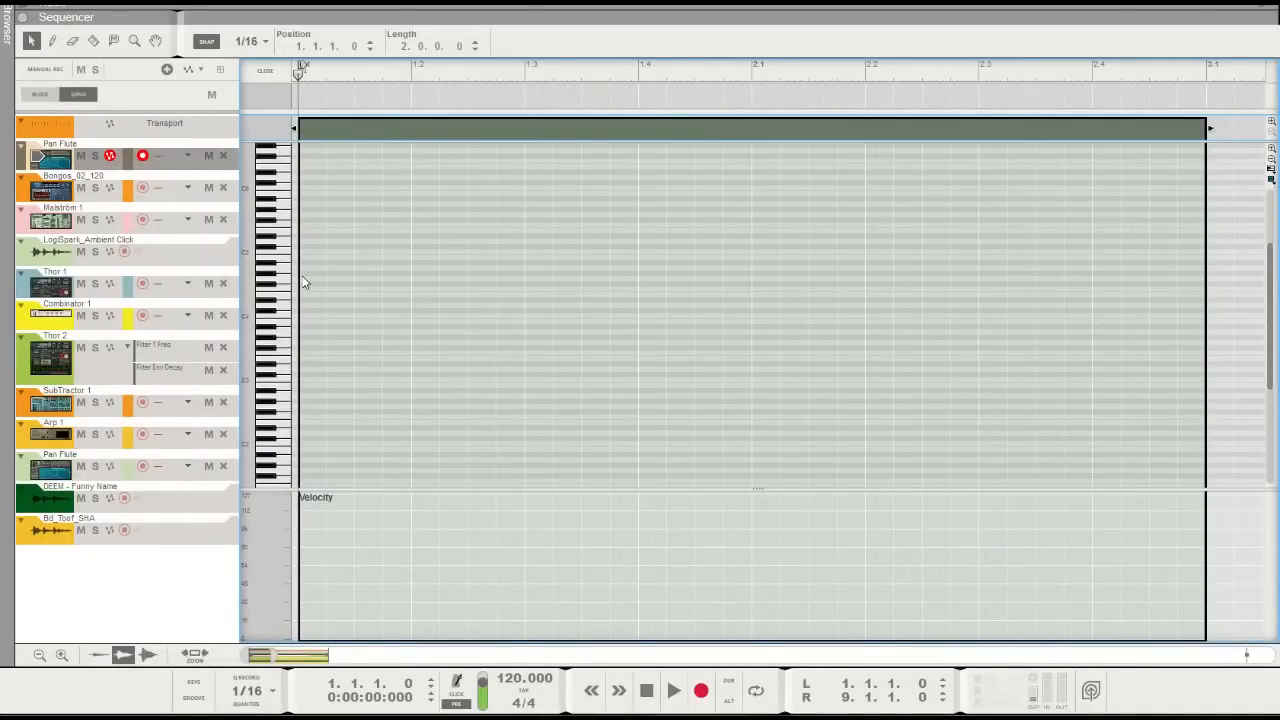
left_click(308, 268, "alt")
key("Delete")
left_click(247, 41)
left_click(270, 145)
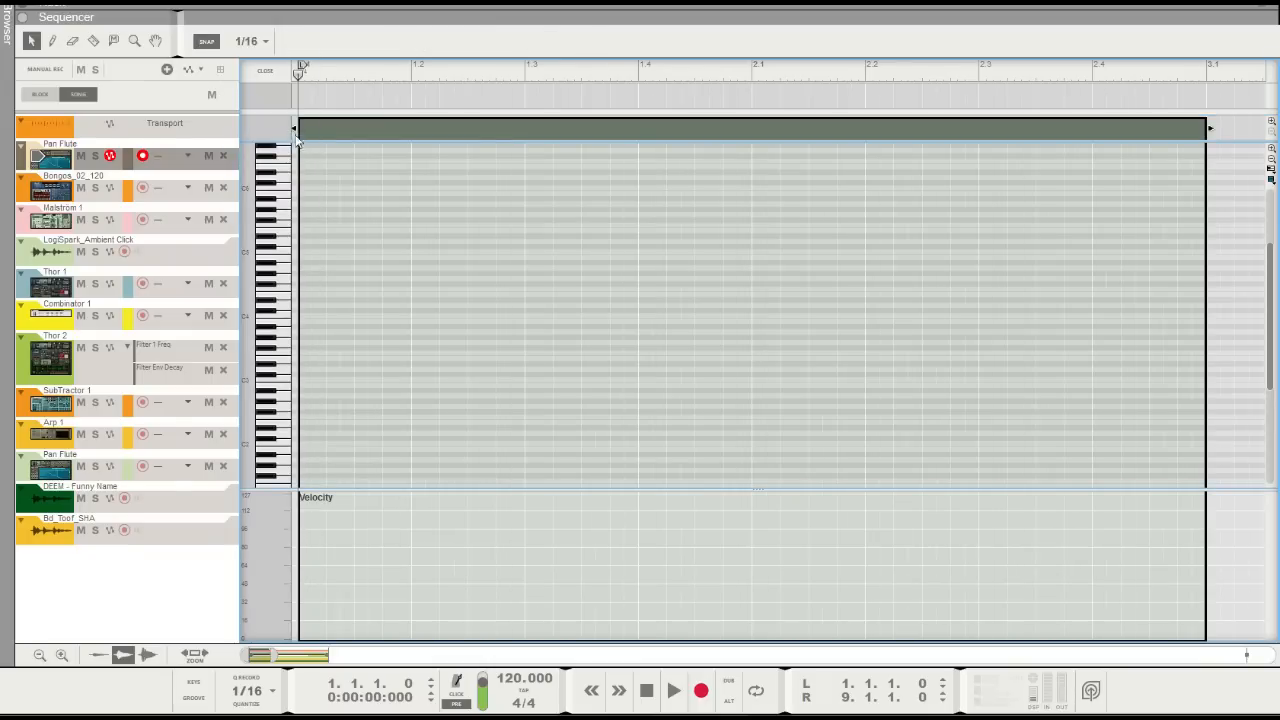
Draw ten 1/16 notes in the clip from 1.1.1: A4, G4, A4, C5, C5, D5, C5, C5, D5, D5
left_click(305, 268, "alt")
left_click(362, 284, "alt")
left_click(392, 268, "alt")
left_click(428, 251, "alt")
left_click(488, 251, "alt")
left_click(509, 240, "alt")
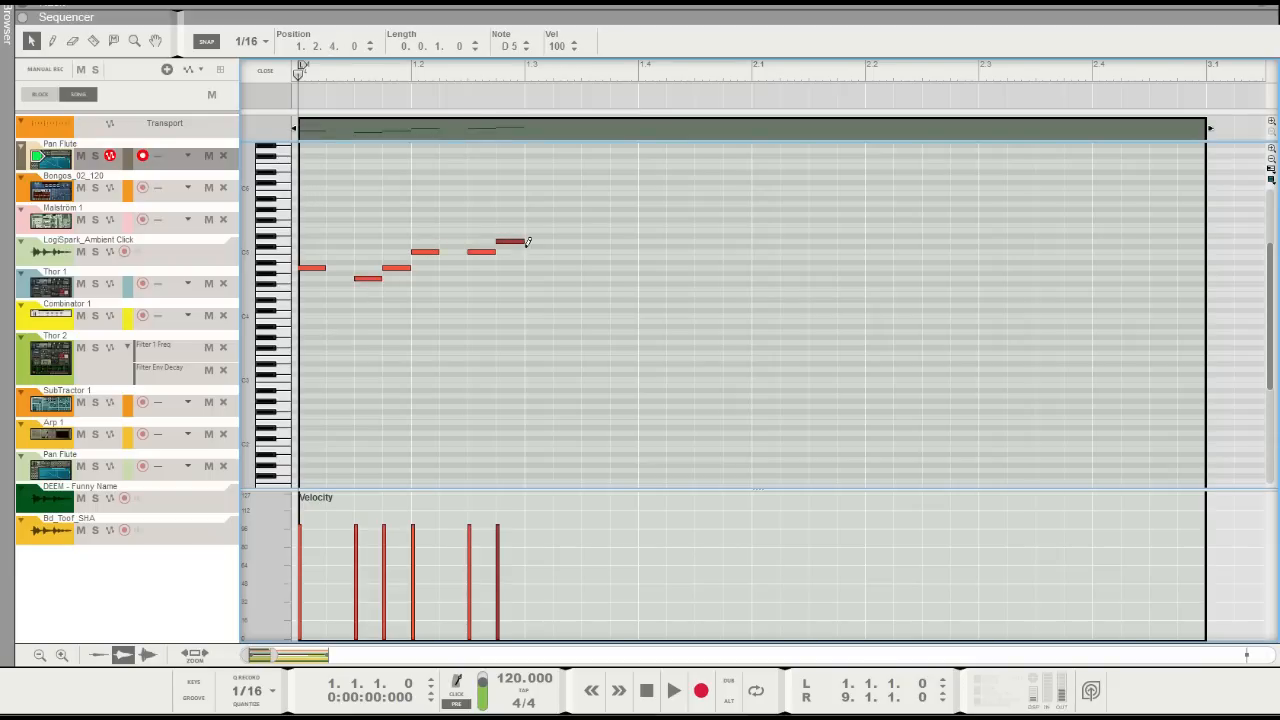
left_click(528, 251, "alt")
left_click(588, 251, "alt")
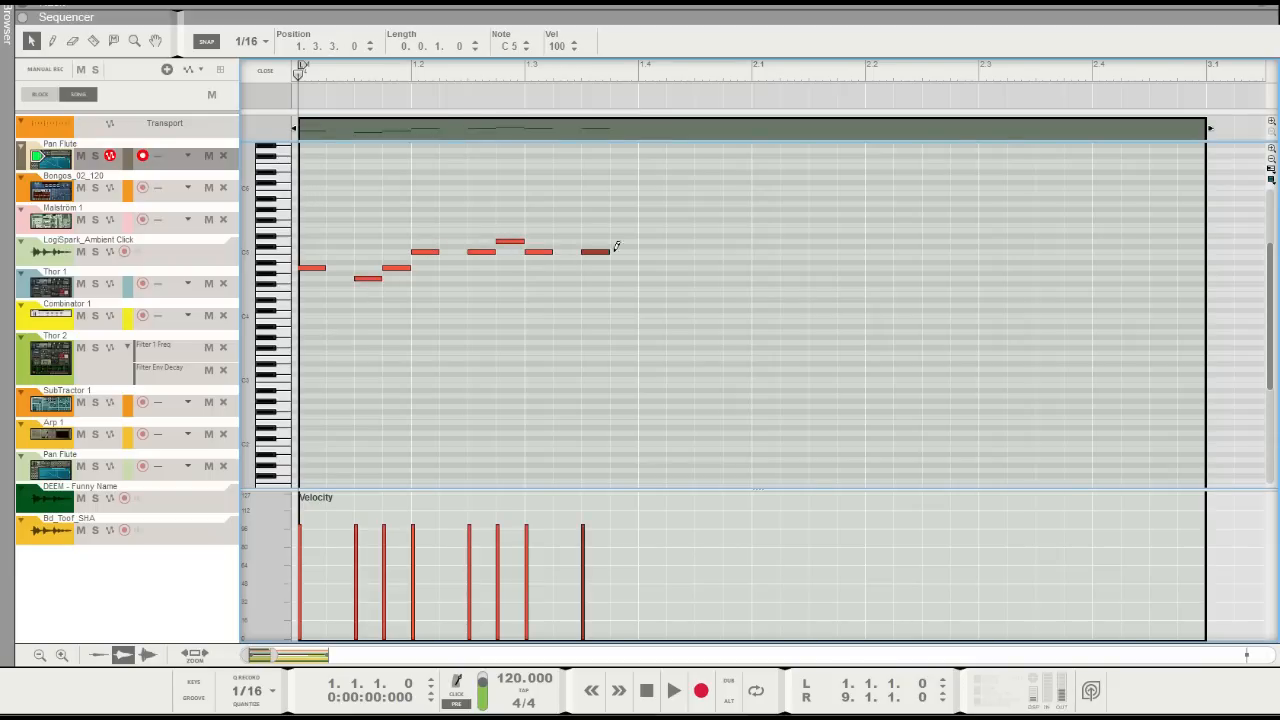
left_click(648, 240, "alt")
left_click(704, 240, "alt")
Move the melody's last six notes forward in time by three sixteenths
left_click_drag(469, 212, 812, 268)
left_click_drag(480, 256, 563, 252)
left_click(465, 278)
Preview the melody briefly and solo the upper Pan Flute track
key("space")
key("space")
left_click(95, 156)
Add a D5 at 1.2.3 and a C5 at 1.3.1, and shift the last six notes to start at 1.4.1
left_click(481, 241, "alt")
left_click(536, 251, "alt")
left_click_drag(562, 216, 758, 292)
left_click_drag(566, 258, 664, 258)
Lengthen the D5 at 1.2.3 and the C5 at 2.1.1 to two sixteenths each, and preview the melody
left_click(481, 241)
left_click_drag(494, 241, 552, 241)
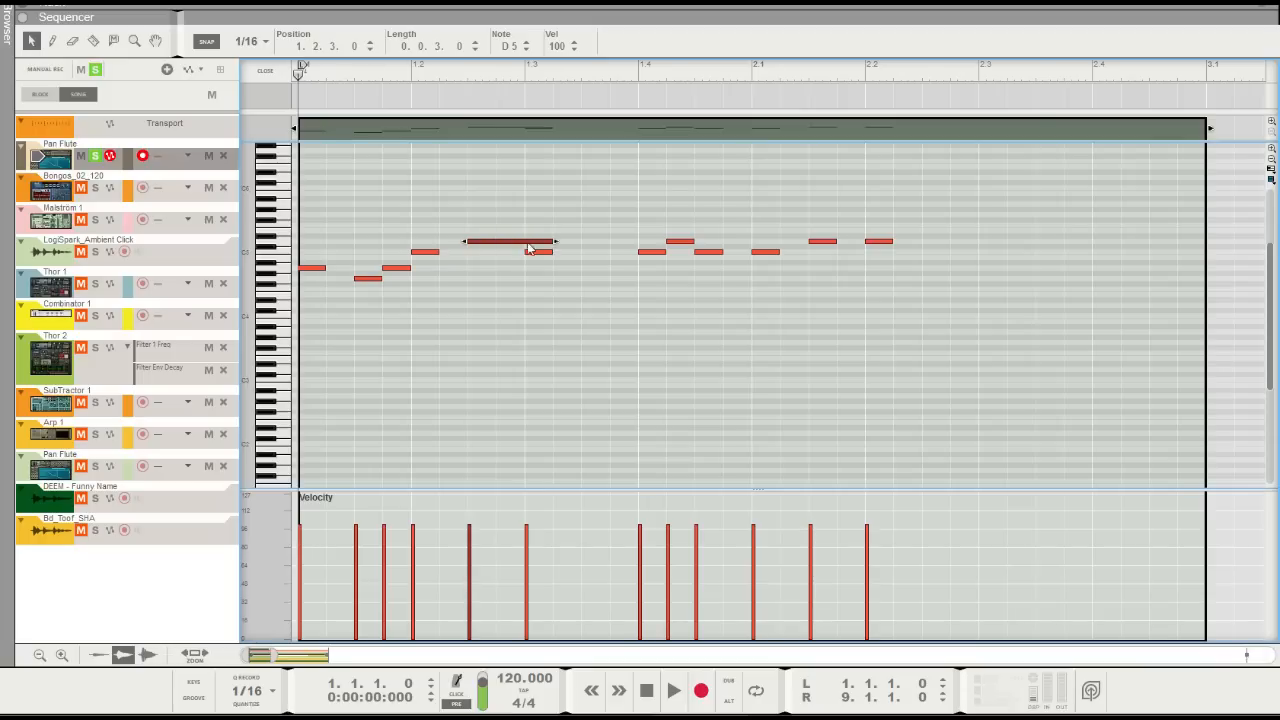
left_click(724, 242)
left_click_drag(777, 251, 811, 251)
left_click(549, 242)
left_click_drag(537, 241, 524, 241)
left_click(520, 322)
key("space")
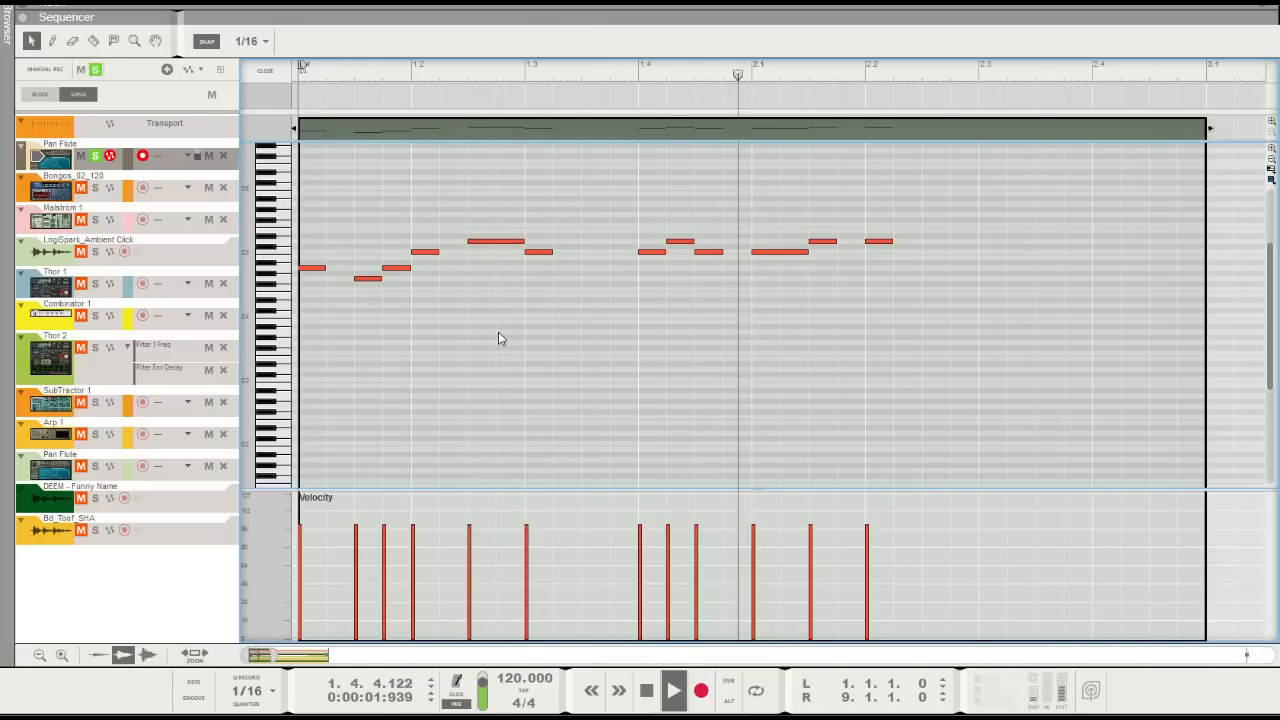
key("space")
key("KP_0")
Lengthen the final D5 at 2.2.1 to one beat and return to the arrangement view
left_click_drag(866, 217, 906, 283)
left_click_drag(898, 240, 978, 241)
left_click(960, 259)
left_click(266, 71)
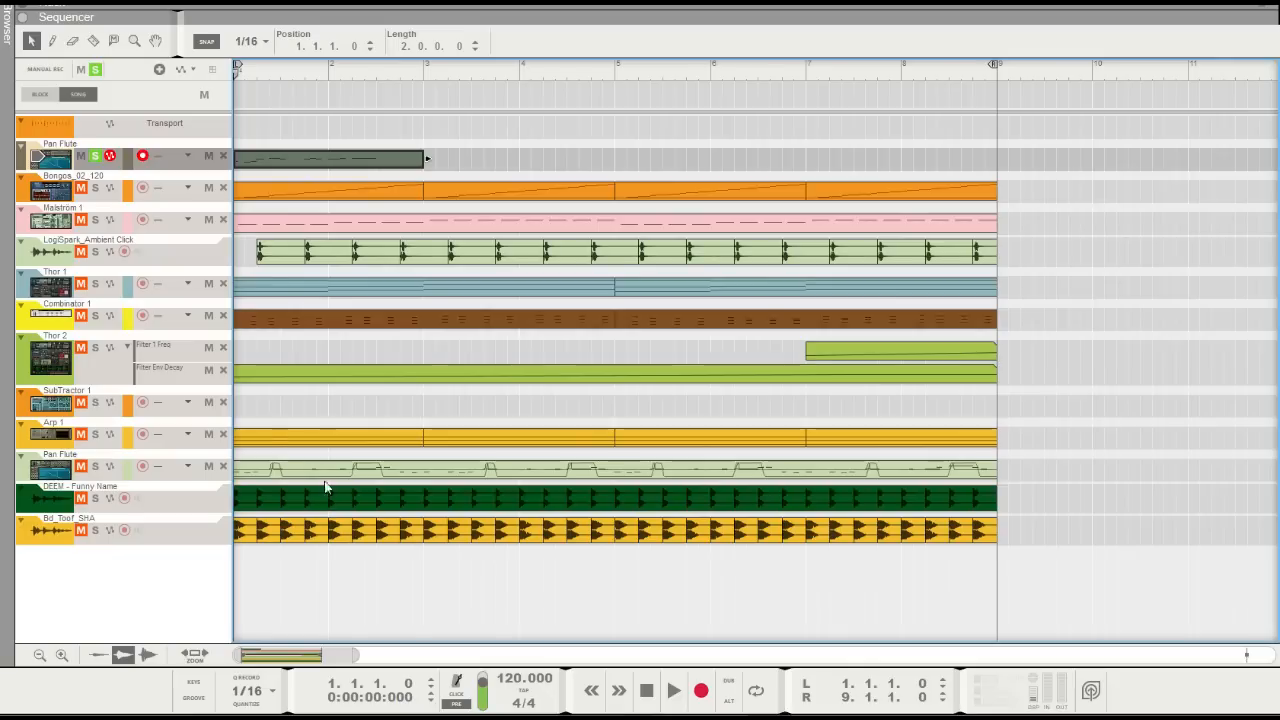
Solo the lower Pan Flute track instead of the upper one and preview its clip for comparison
left_click(264, 475)
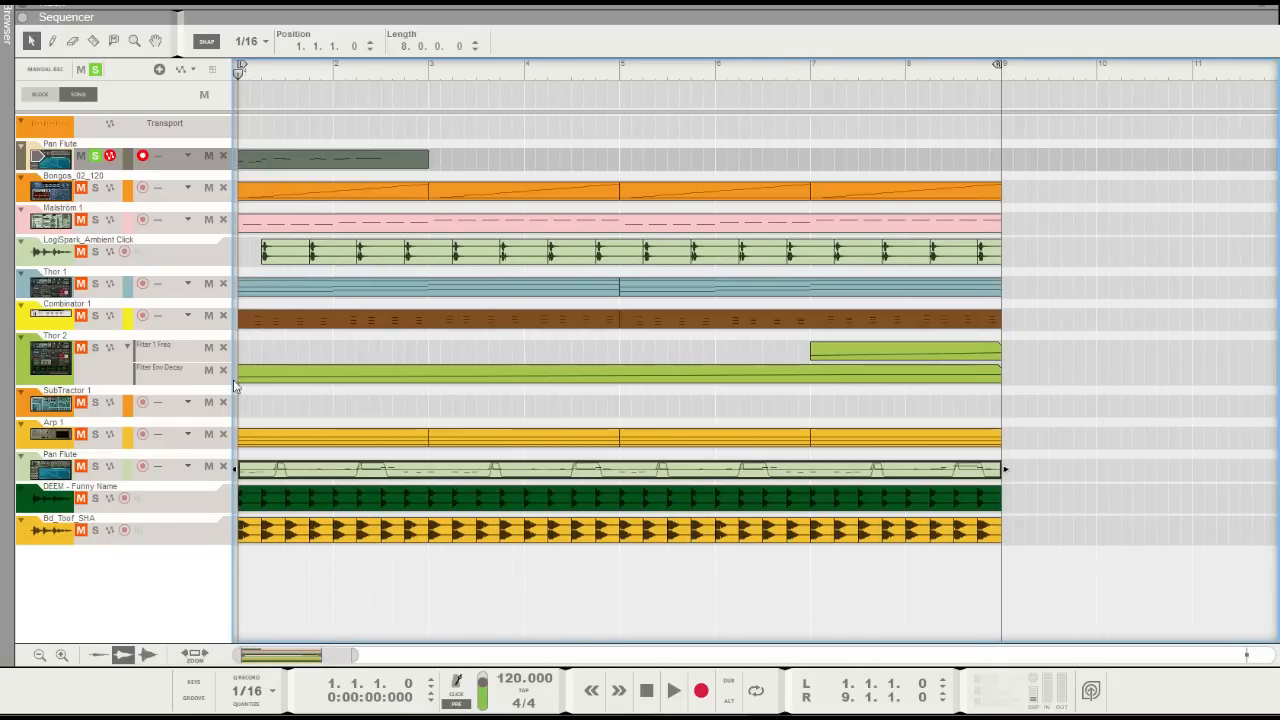
left_click(95, 156)
left_click(95, 466)
key("space")
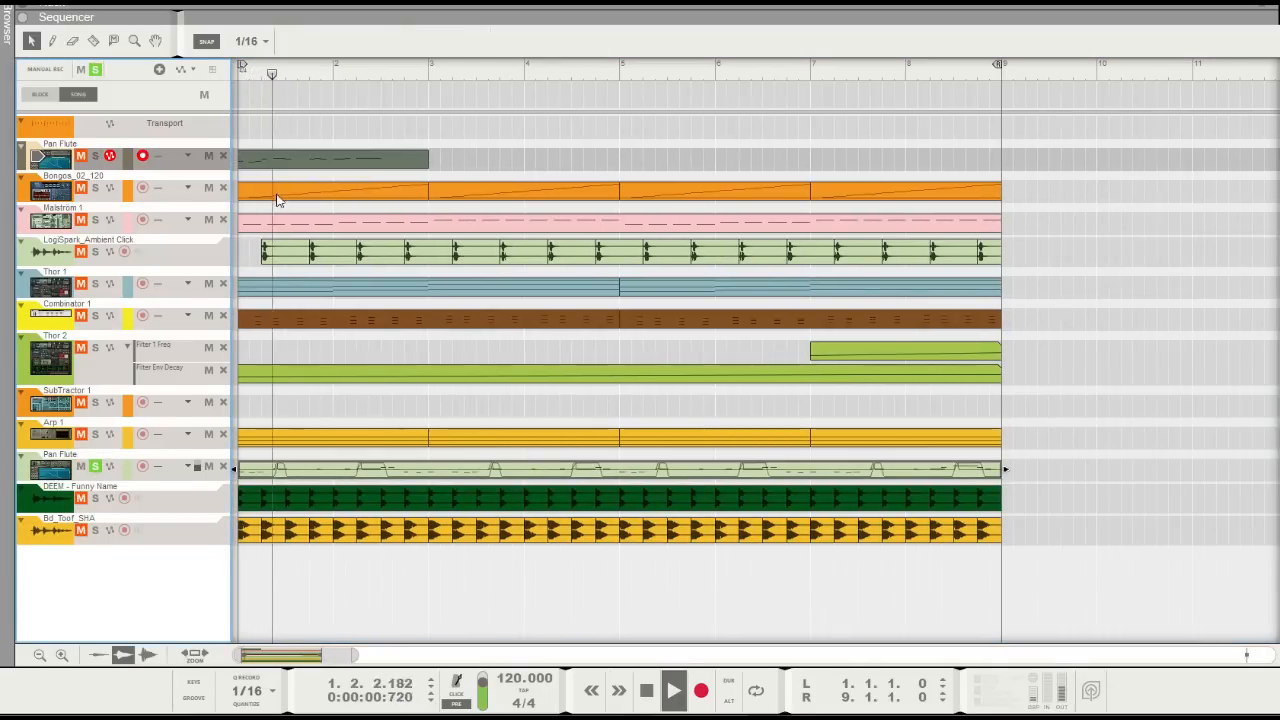
key("space")
Solo the upper Pan Flute track again, preview its melody, and return the playhead to the start
left_click(96, 70)
left_click(96, 157)
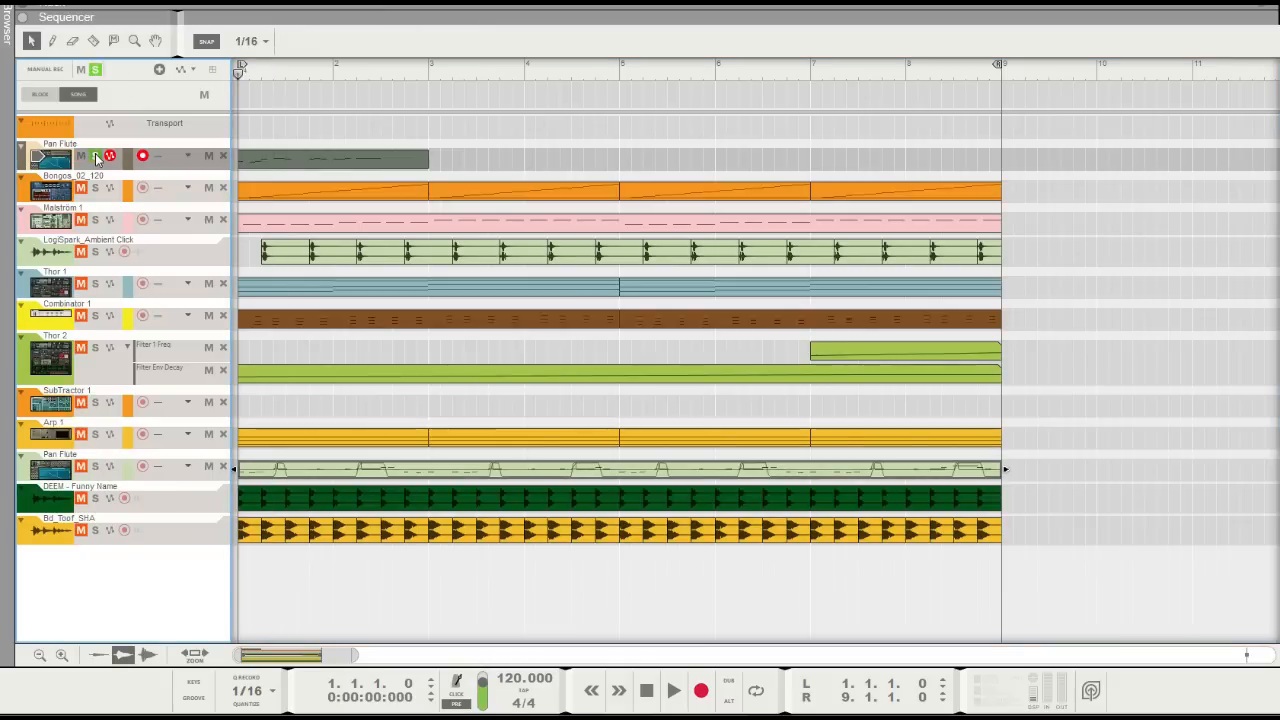
key("space")
key("space")
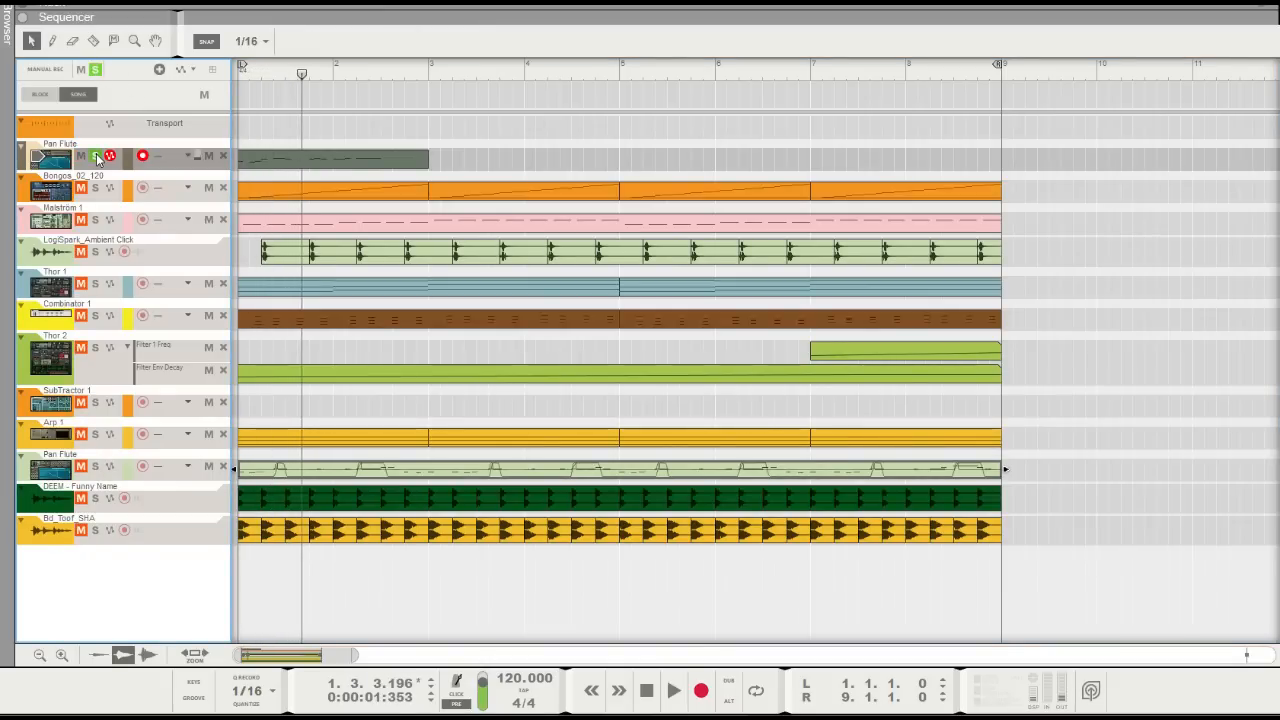
left_click_drag(302, 75, 196, 78)
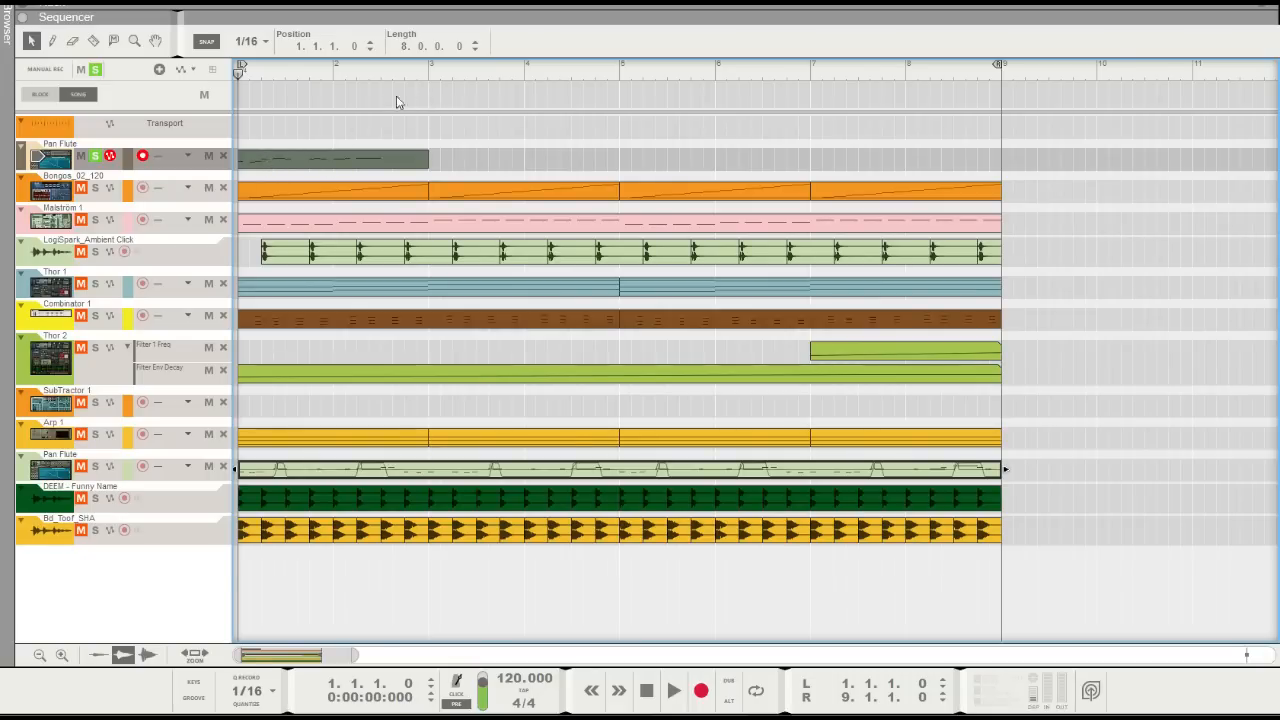
Open the upper Pan Flute clip for note editing with the loop set to its two bars
double_click(346, 163)
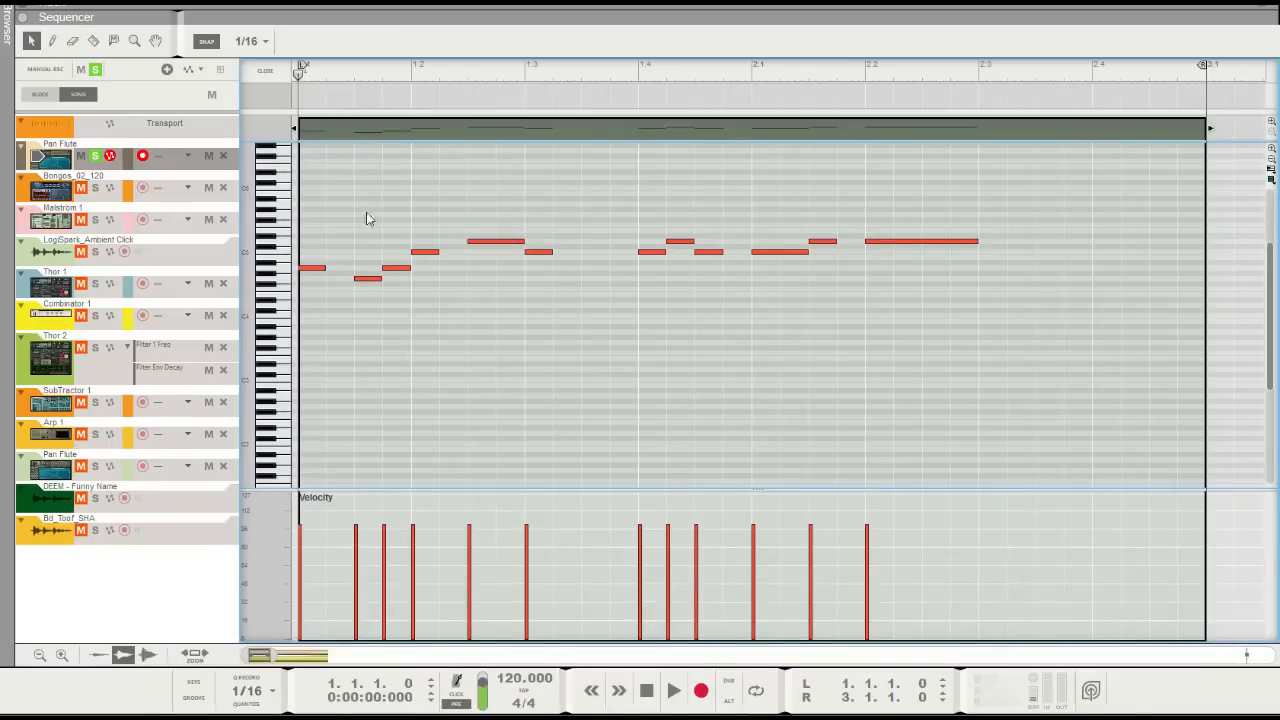
left_click_drag(272, 655, 272, 655)
left_click_drag(315, 303, 317, 307)
left_click(350, 370)
Set the snap to 1/32T and move the A4 note at 1.1.4 one grid step forward
left_click(255, 42)
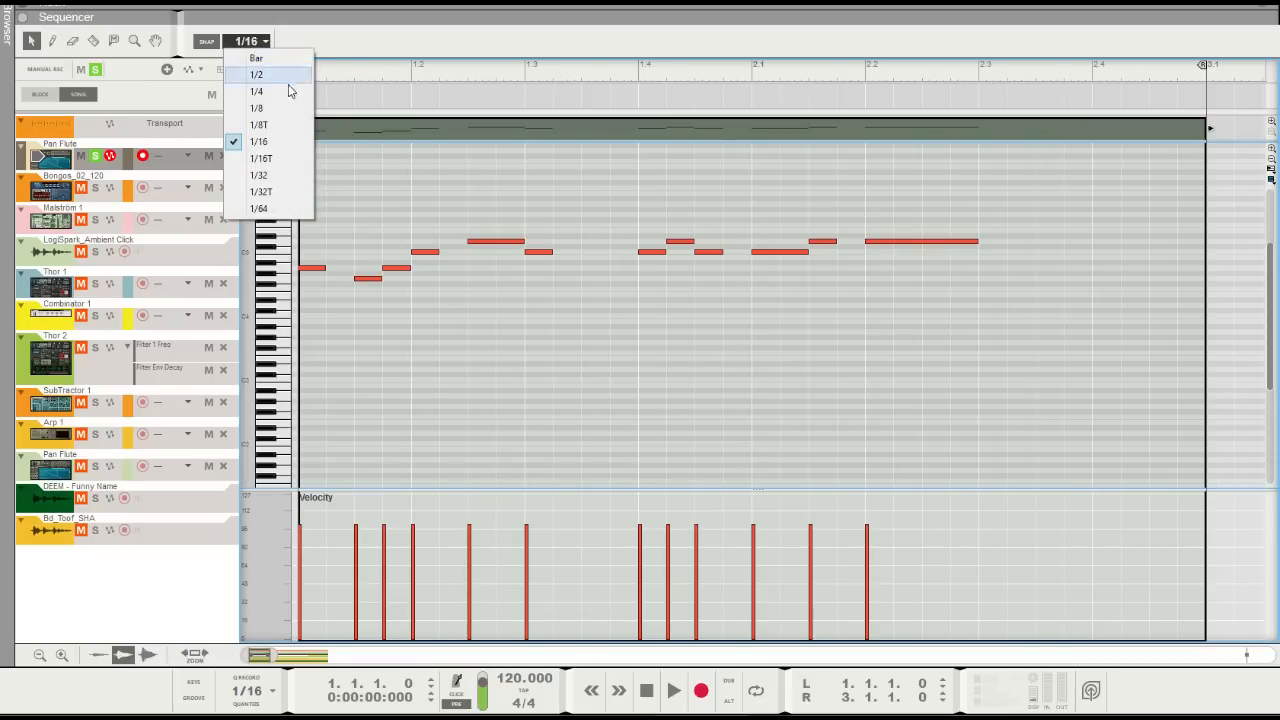
left_click(258, 192)
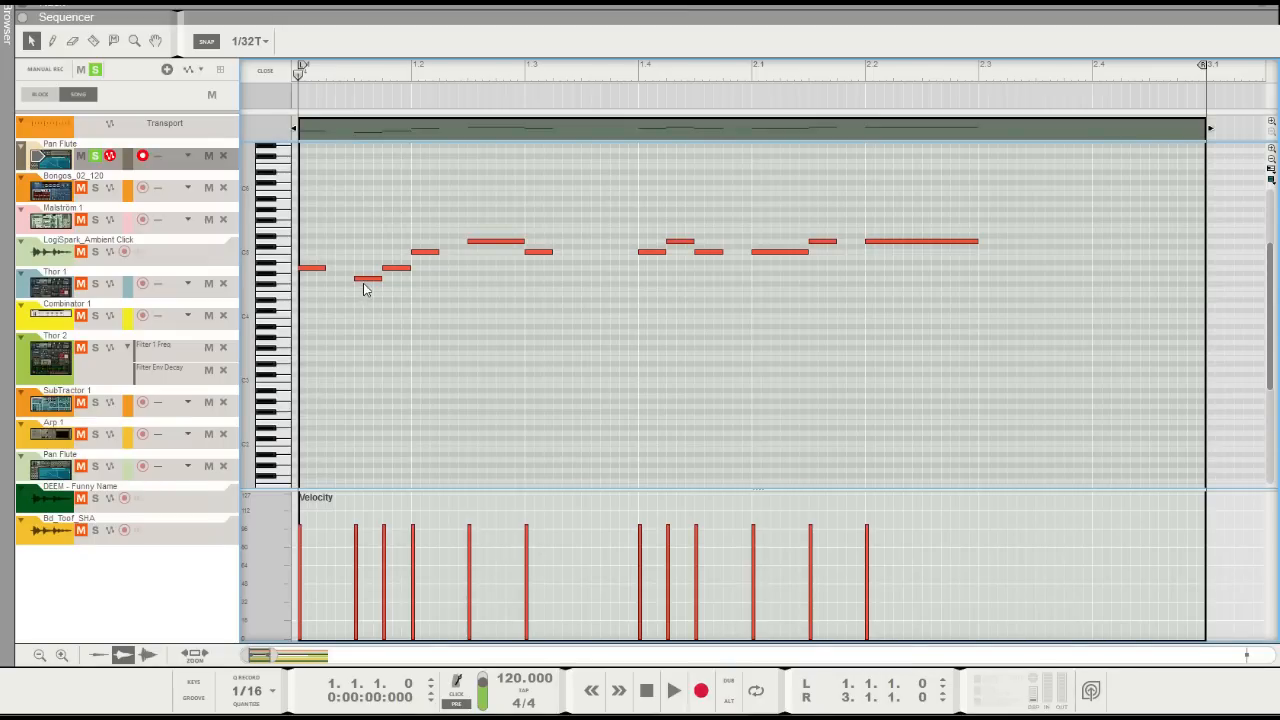
left_click(396, 268)
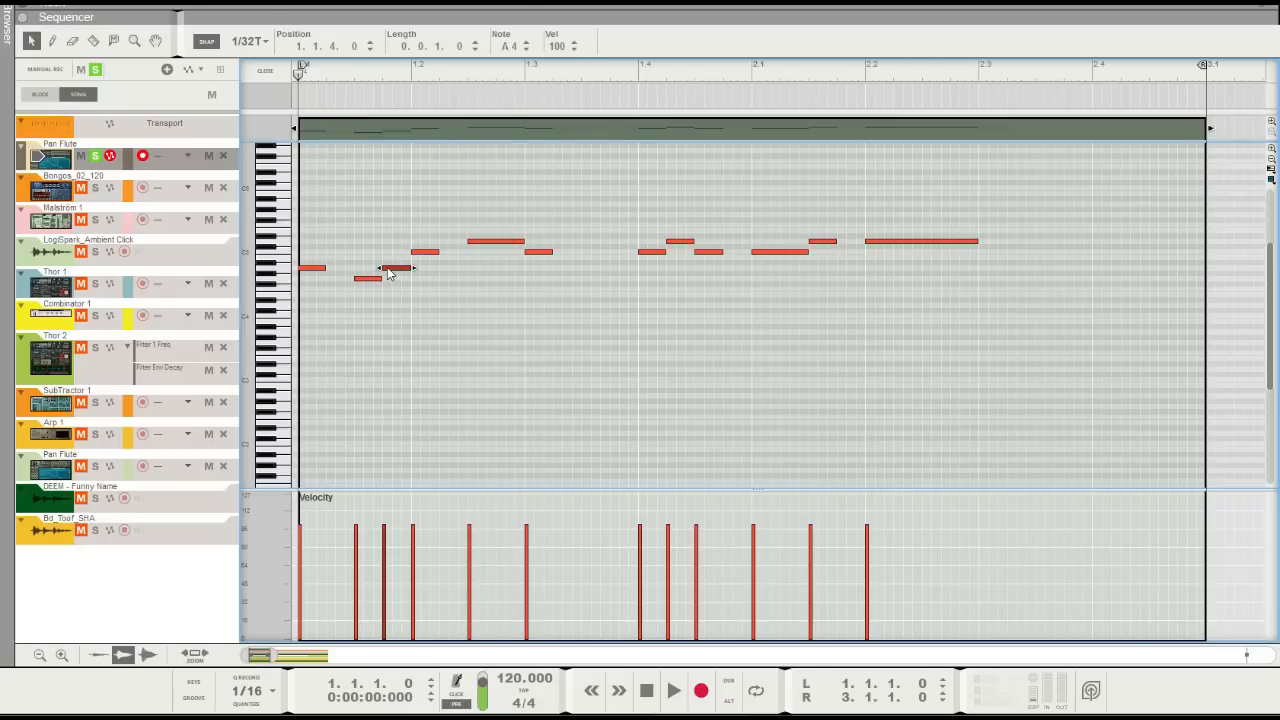
left_click_drag(389, 274, 399, 275)
left_click(403, 307)
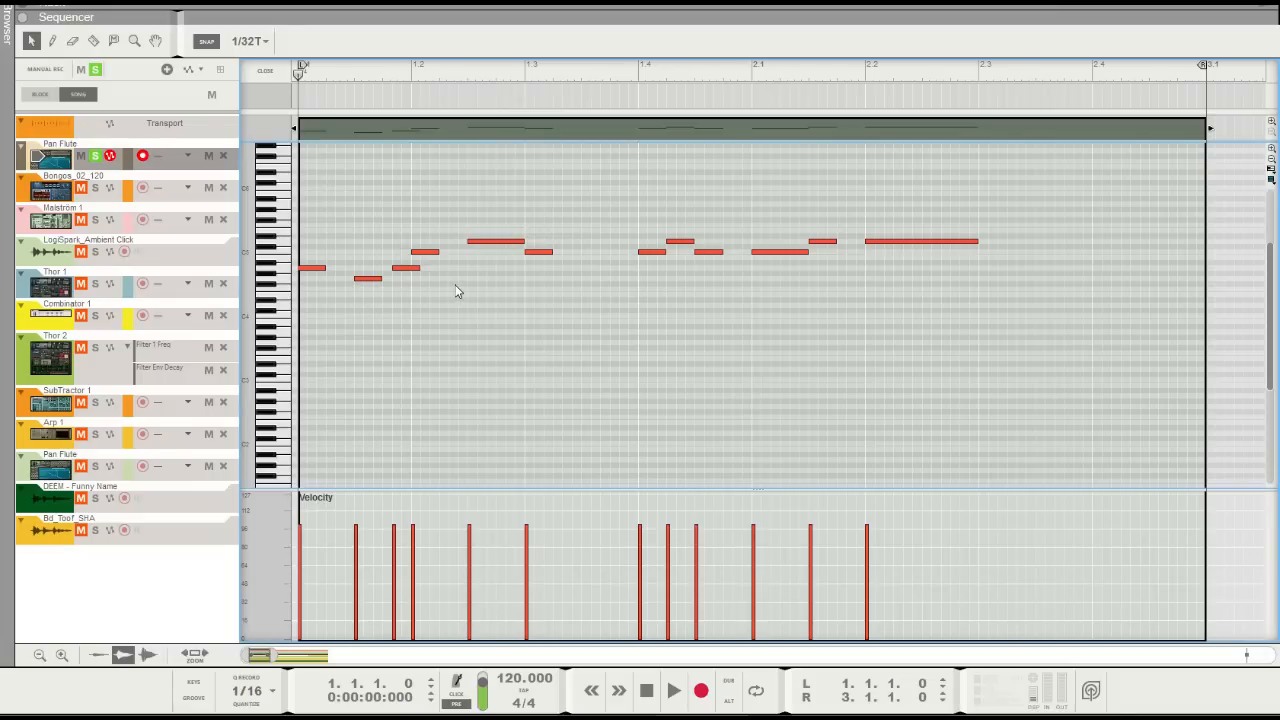
Preview the clip with the shifted note and return the playhead to the start
key("space")
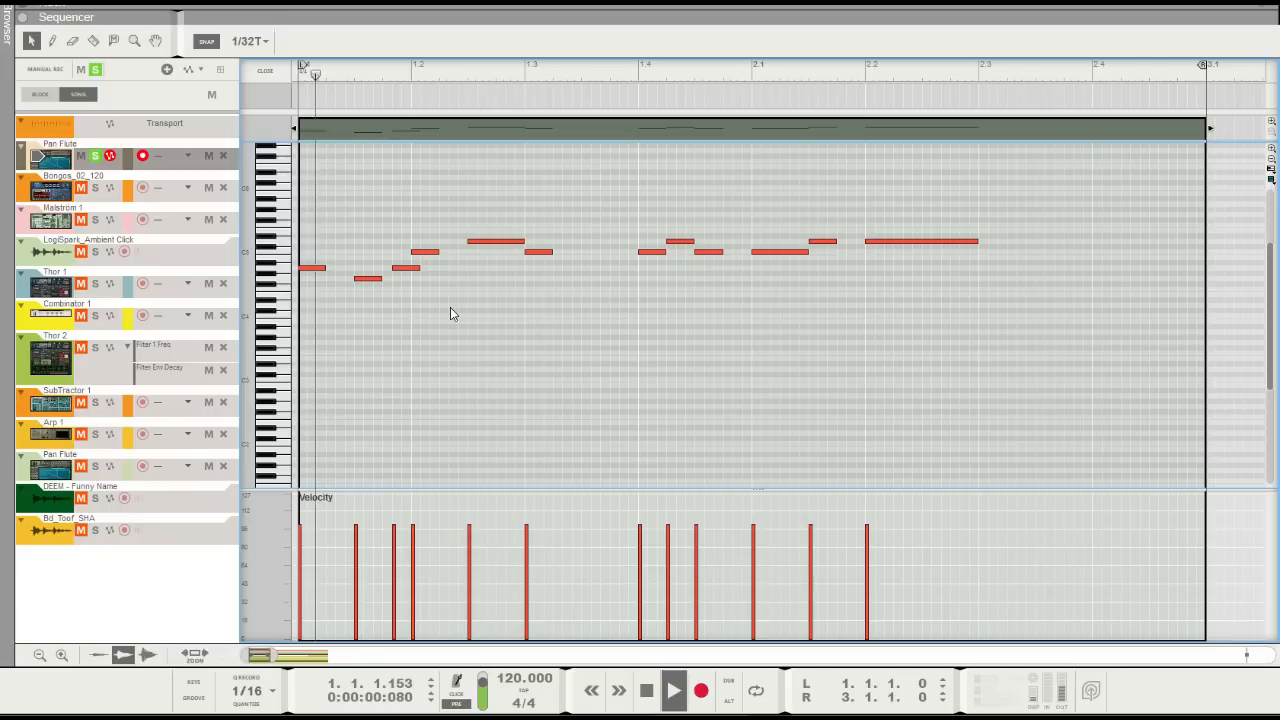
key("space")
key("shift+Return")
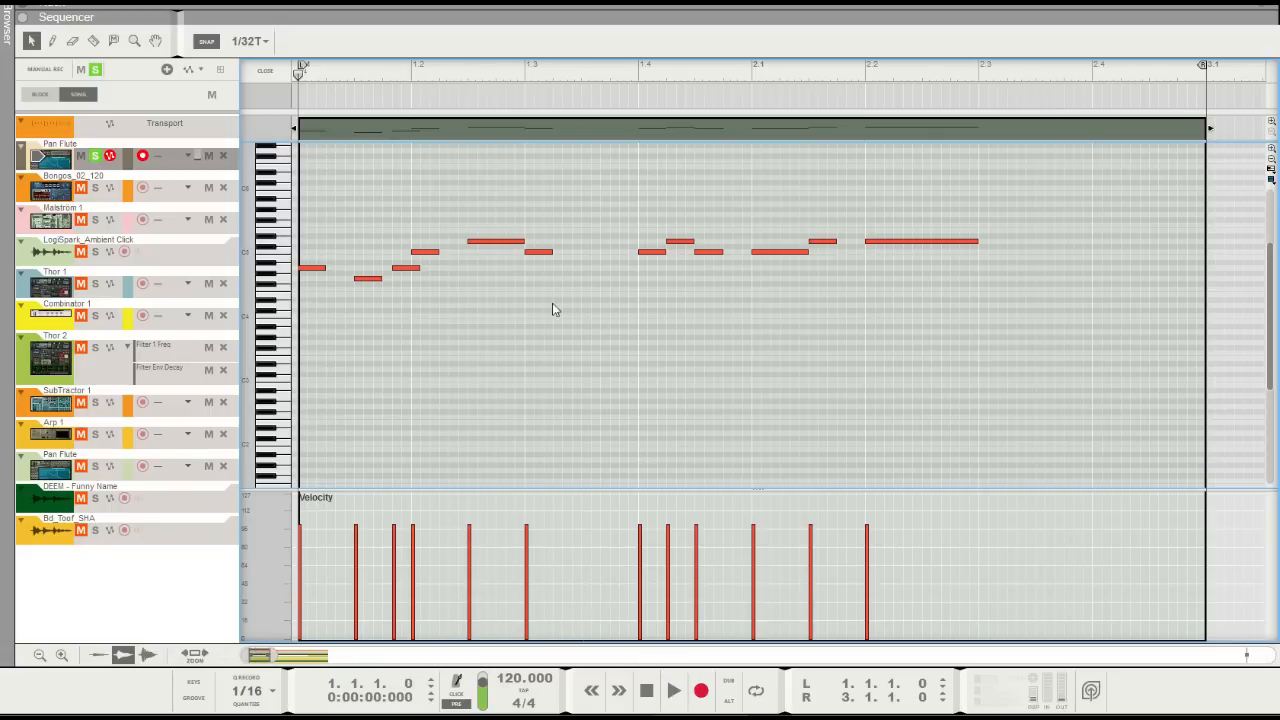
Move the short upper note at 1.4.2 one grid step later and preview the clip, returning the playhead to the start
left_click_drag(672, 243, 682, 243)
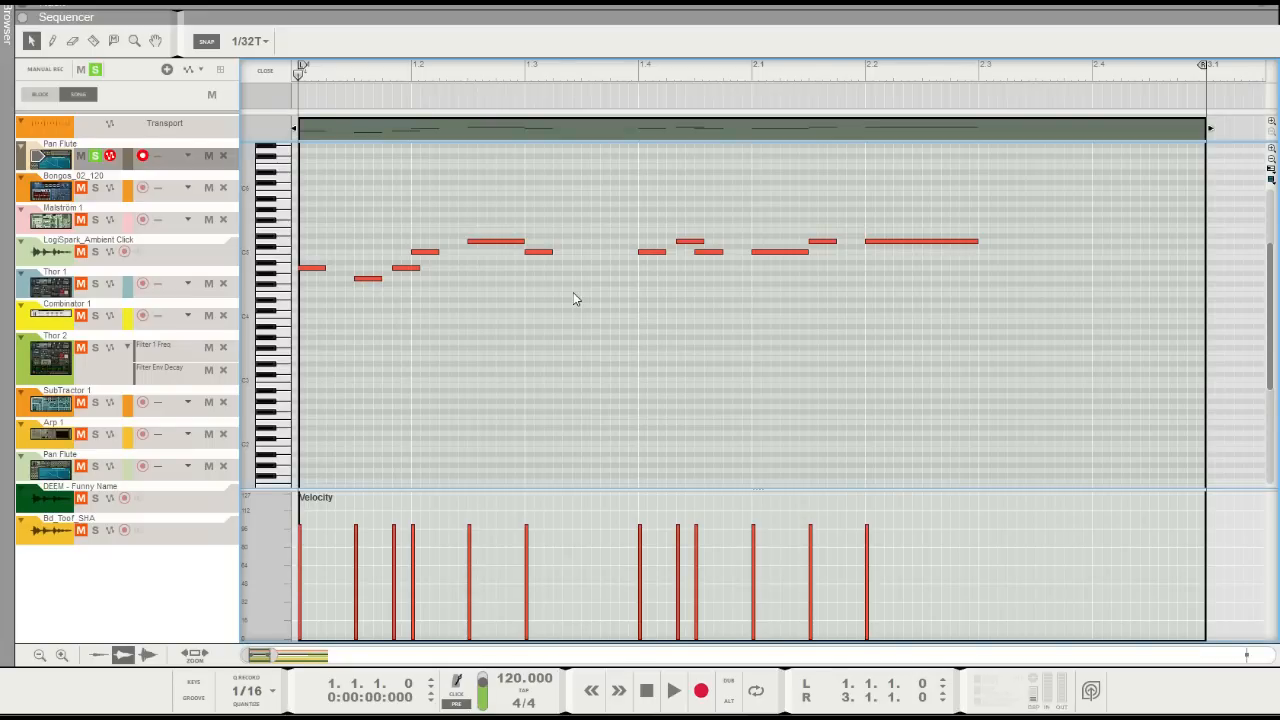
key("space")
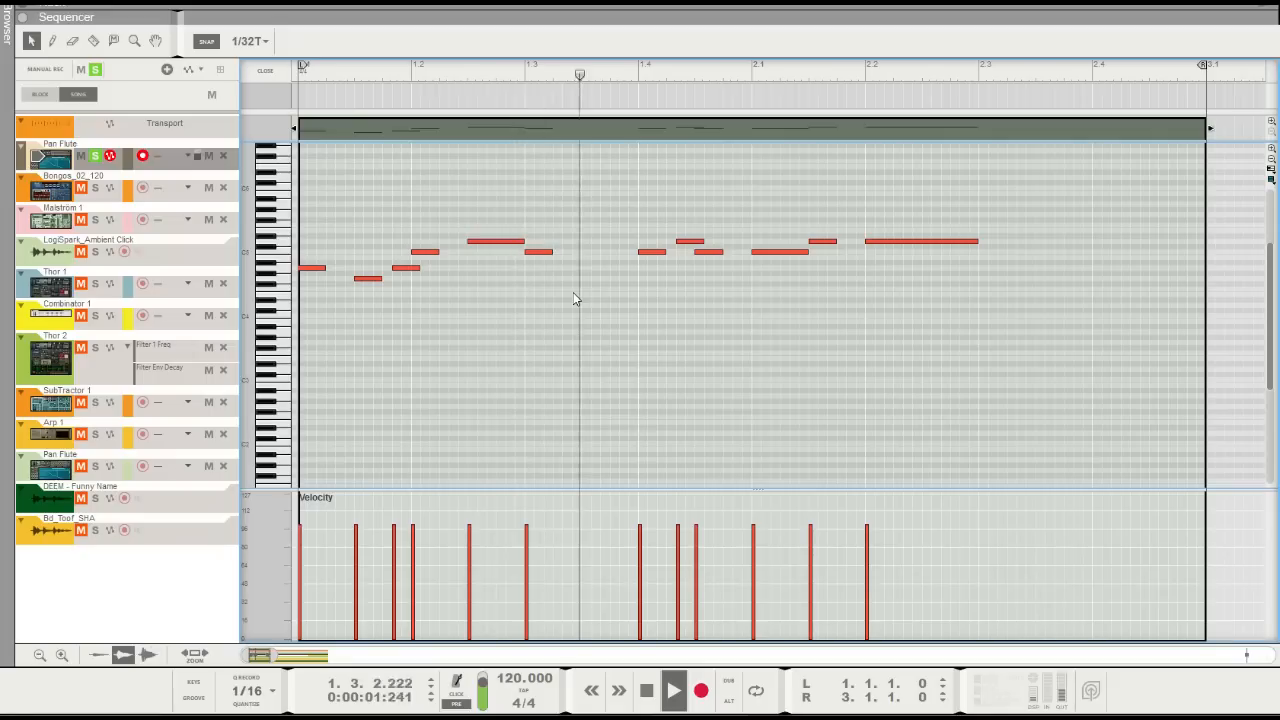
key("space")
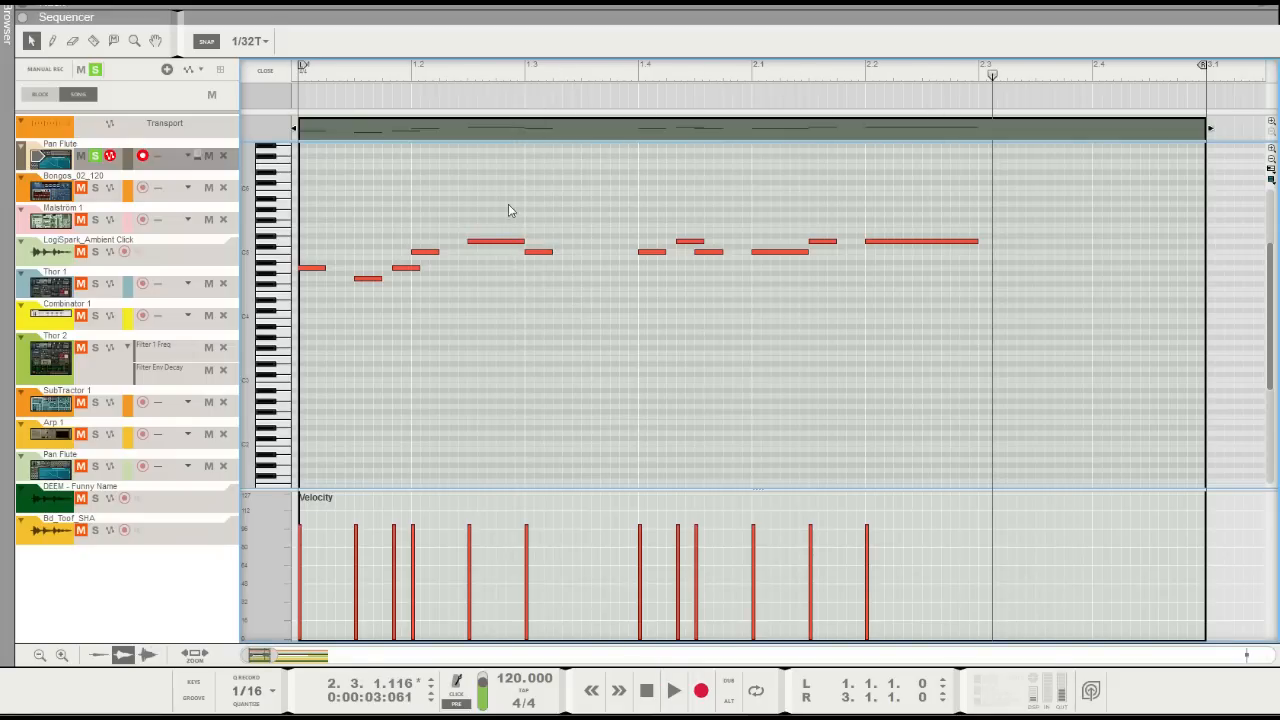
left_click_drag(437, 73, 241, 93)
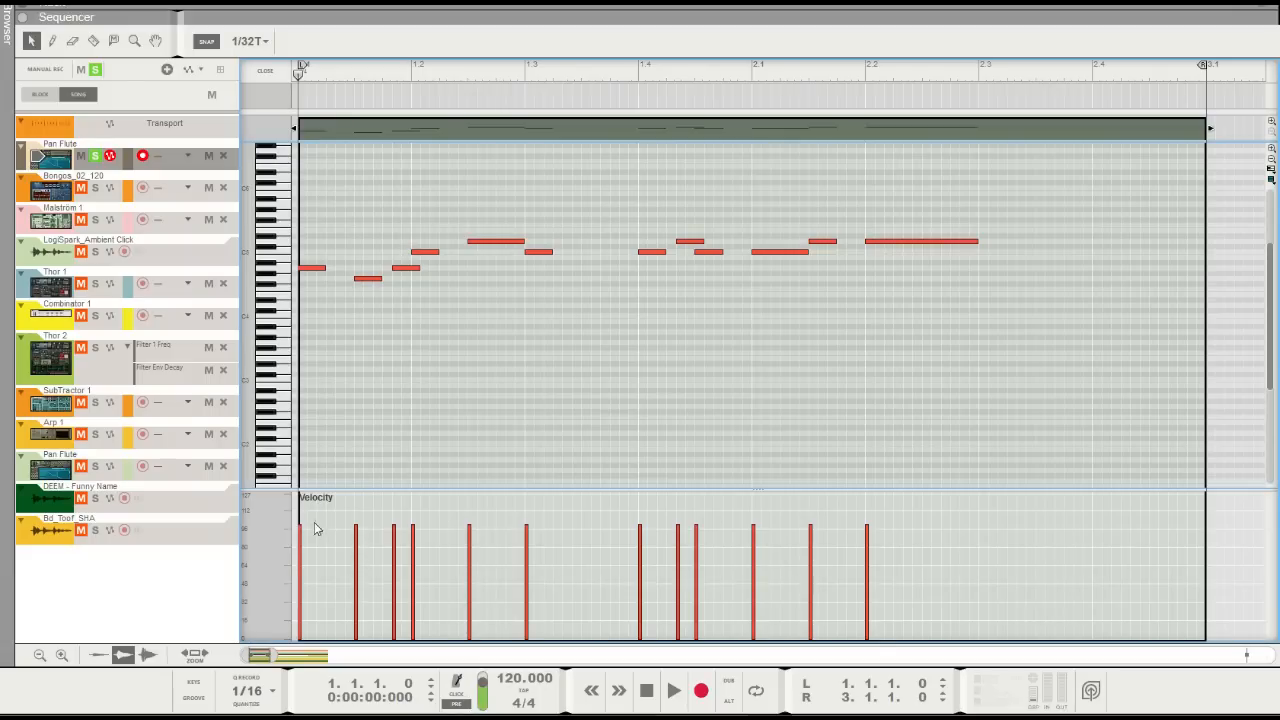
Set the second, third and fourth notes' velocities to about 70, 89 and 112 and preview the clip
left_click(356, 559, "alt")
left_click(393, 534, "alt")
left_click(412, 510, "alt")
left_click(394, 540, "alt")
left_click(394, 536, "alt")
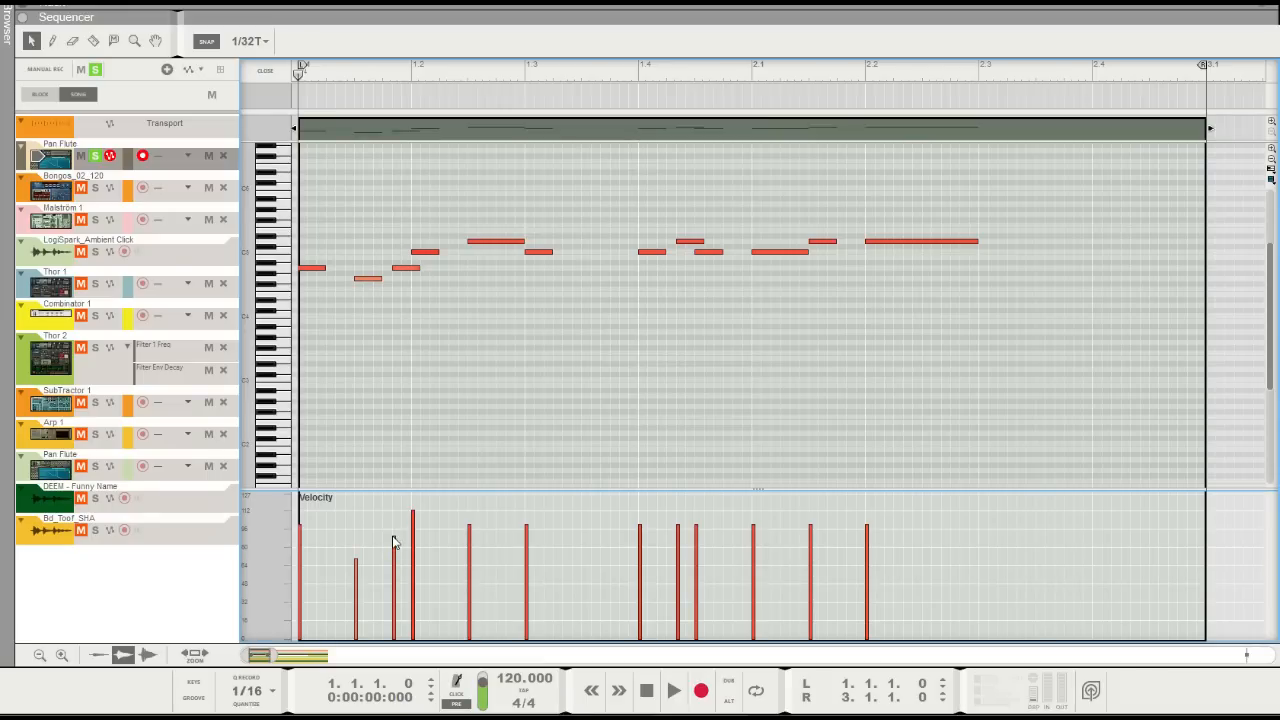
key("space")
key("space")
left_click_drag(356, 75, 300, 74)
Fine-tune the velocities of the second and third notes to about 70 and 87 and preview the clip again
left_click(356, 566, "alt")
left_click(395, 546, "alt")
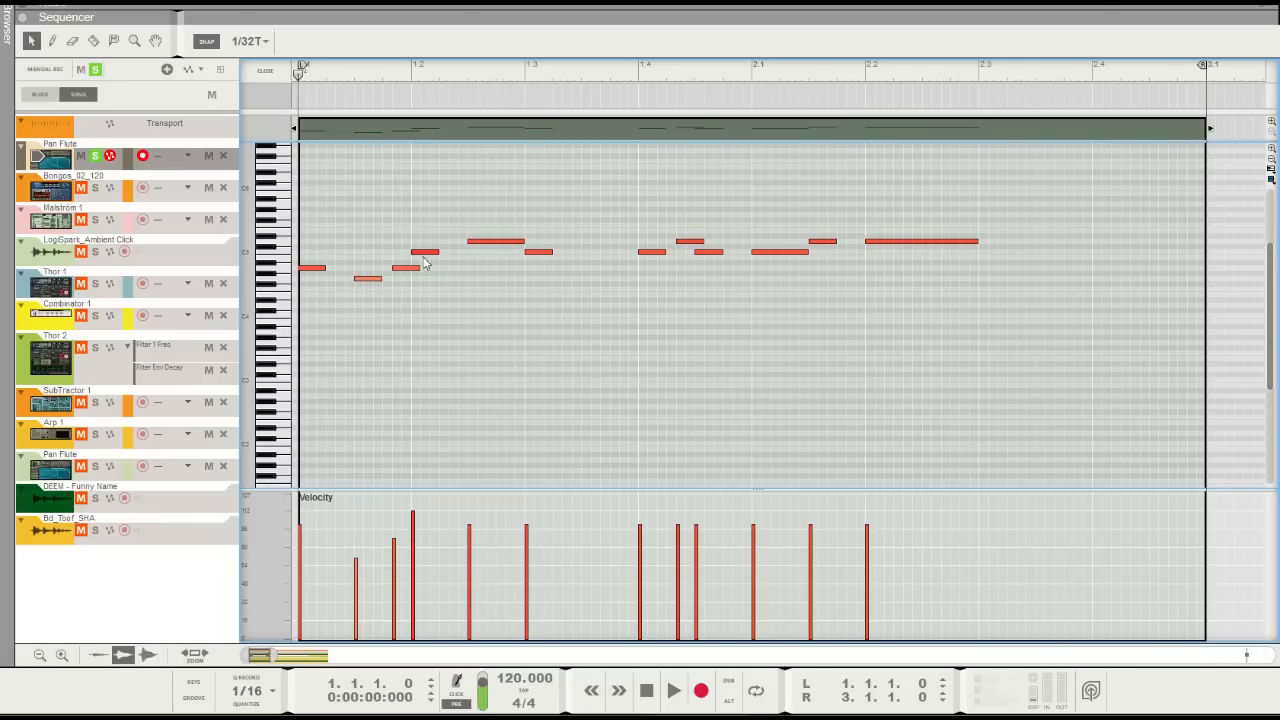
key("space")
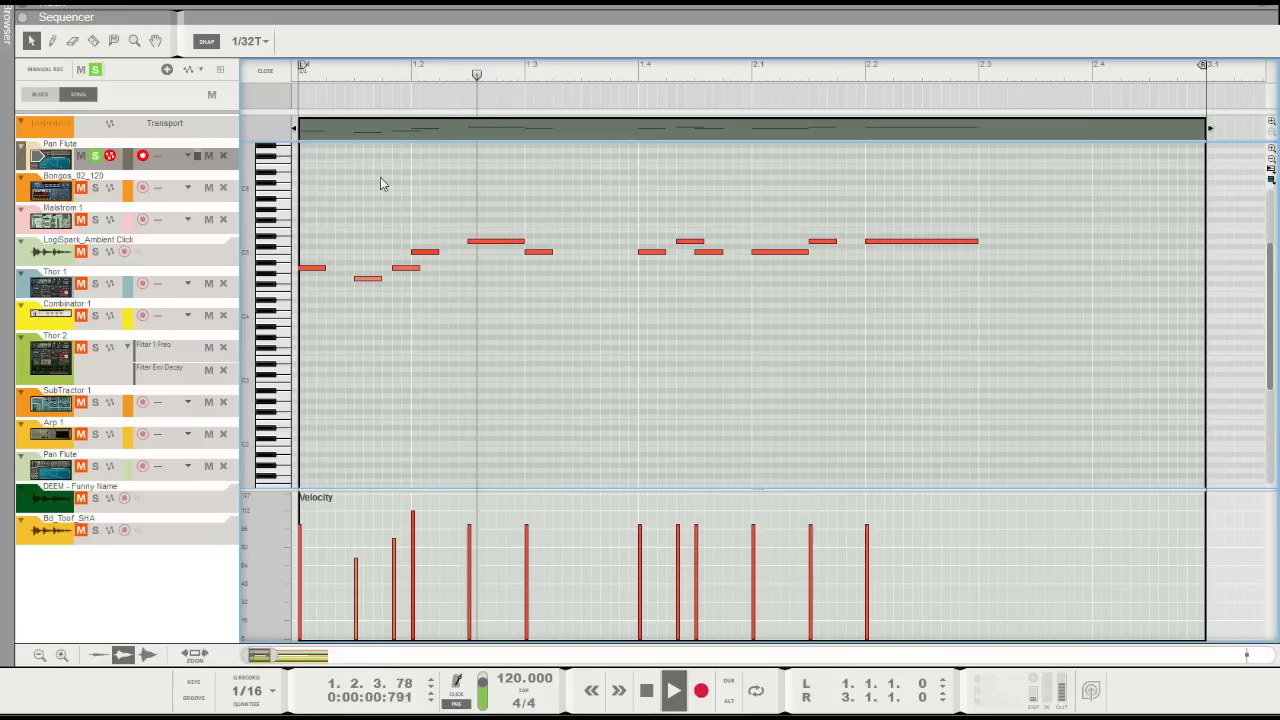
key("space")
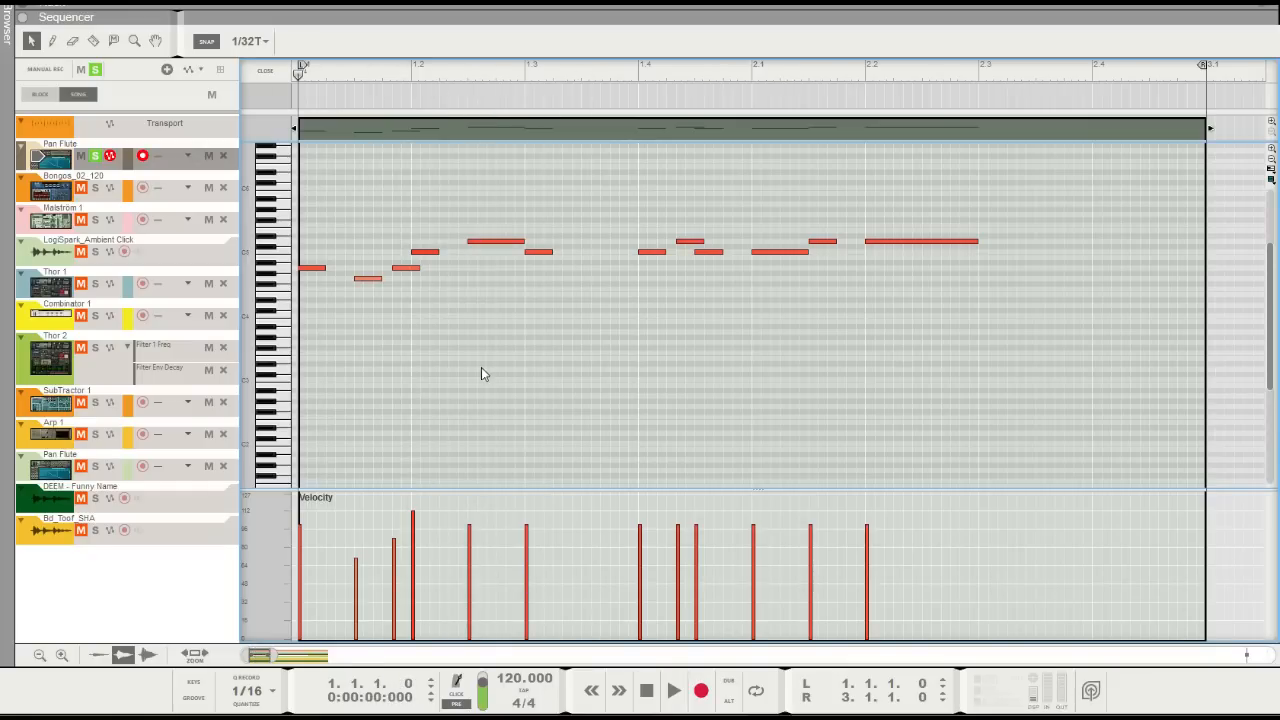
Set the velocities of the fifth to eighth notes to about 108, 82, 76 and 108
left_click_drag(534, 529, 531, 538)
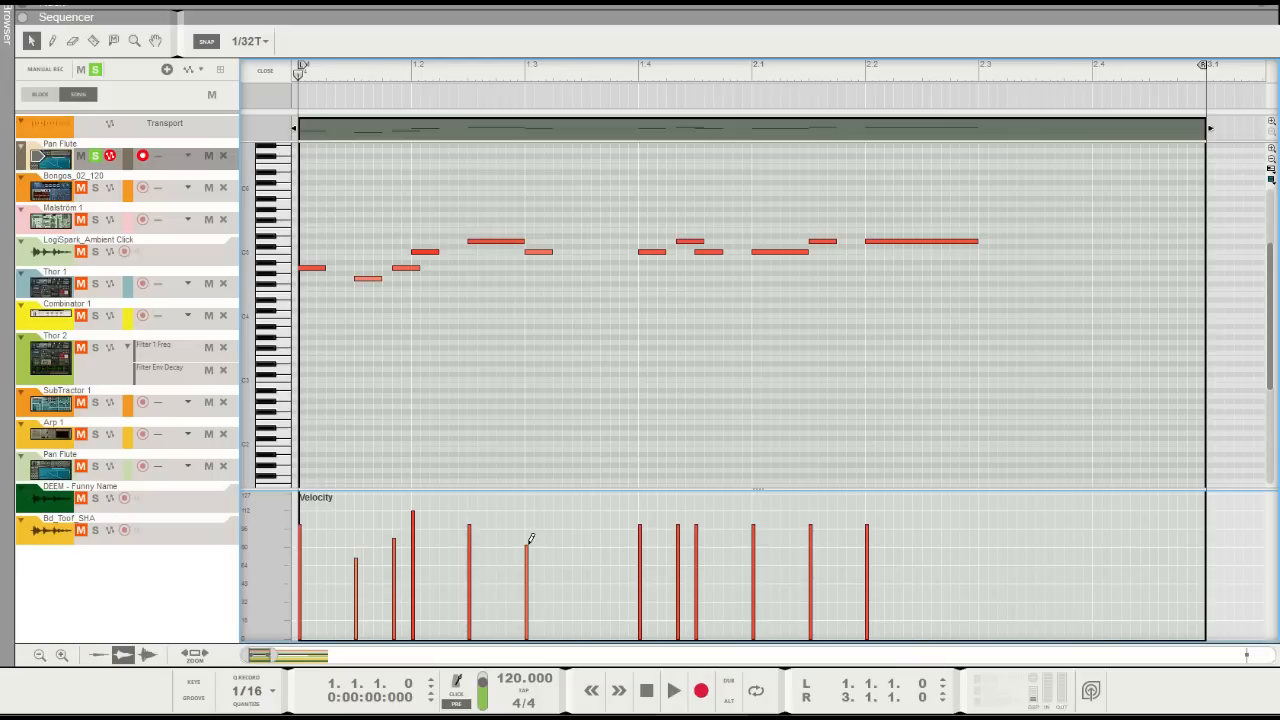
left_click(471, 514)
left_click(641, 551)
left_click(679, 514)
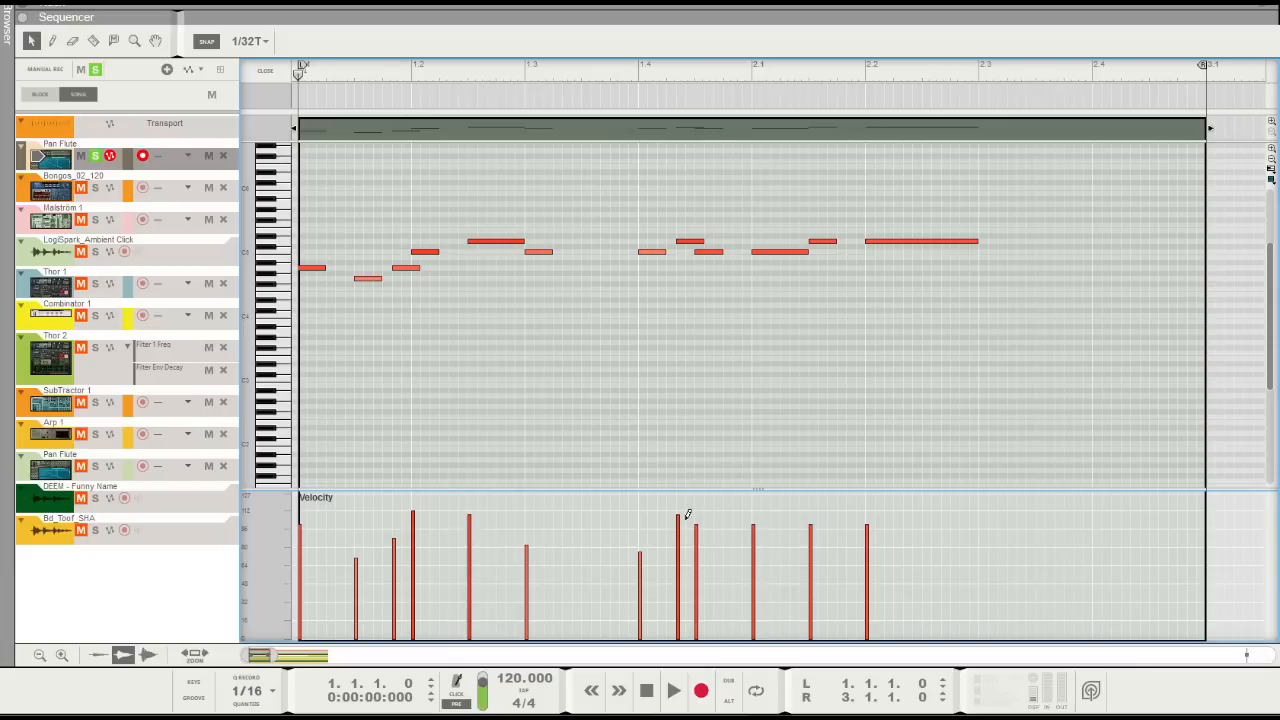
Set the velocities of the last four notes to about 78, 106, 86 and 106
left_click(697, 549)
left_click(754, 536)
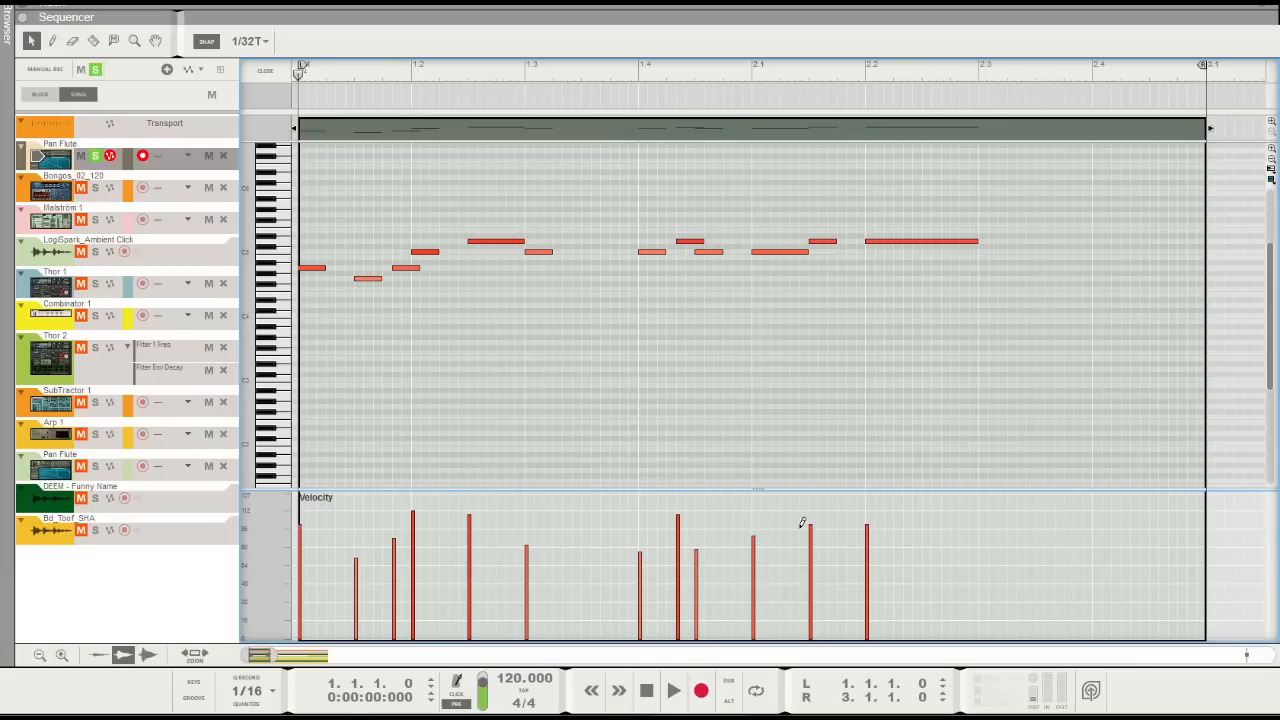
left_click(811, 529)
left_click(754, 517)
left_click(868, 514)
left_click(811, 539)
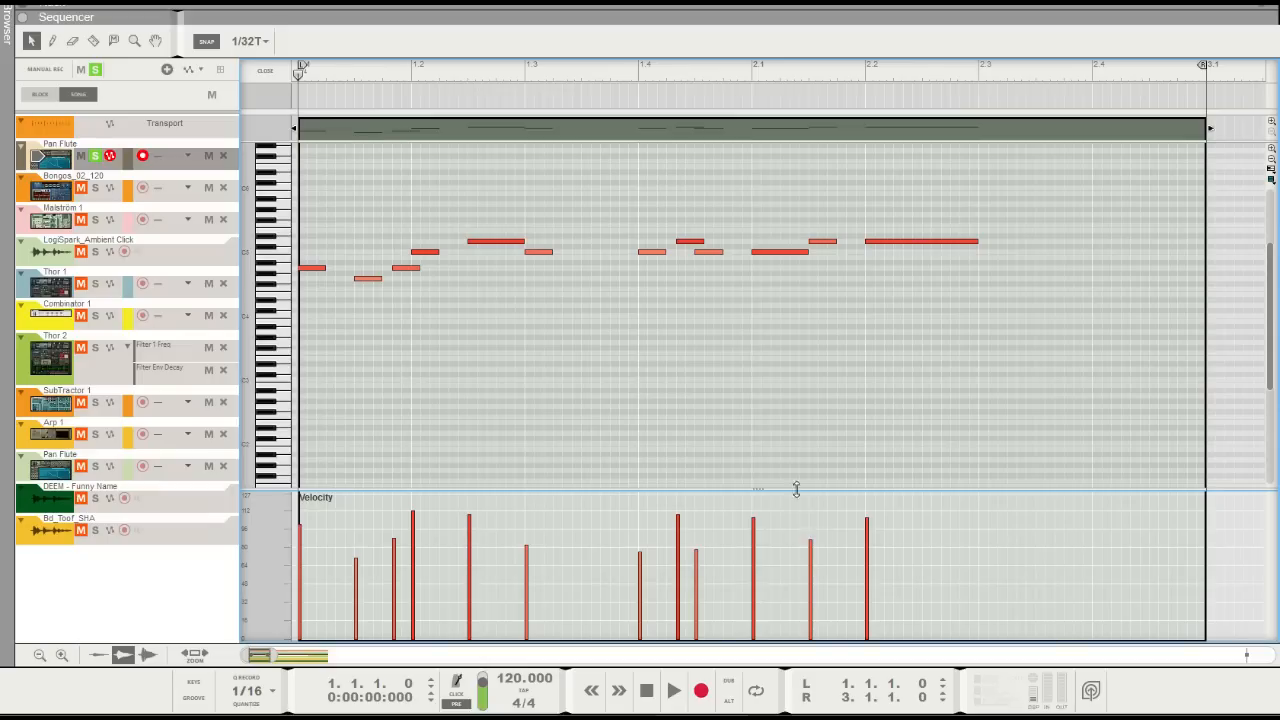
Preview the clip with its varied velocities and leave note editing to return to the arrangement
key("space")
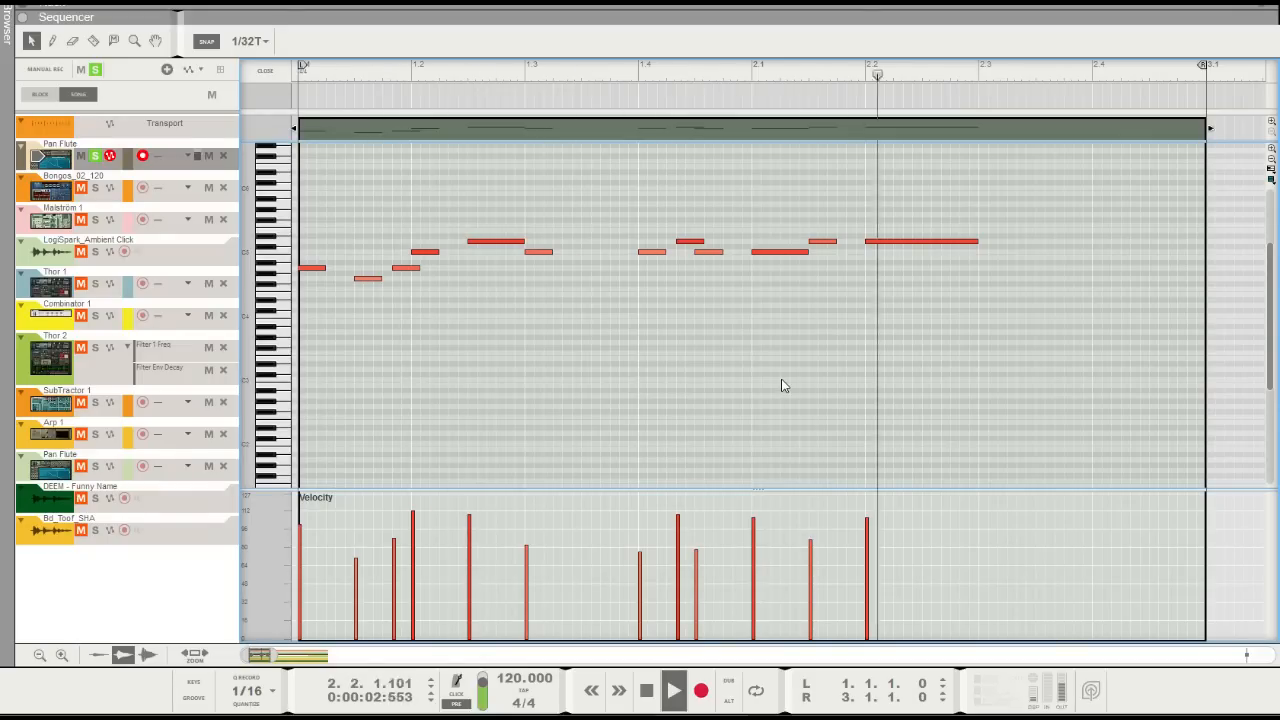
key("space")
left_click(265, 70)
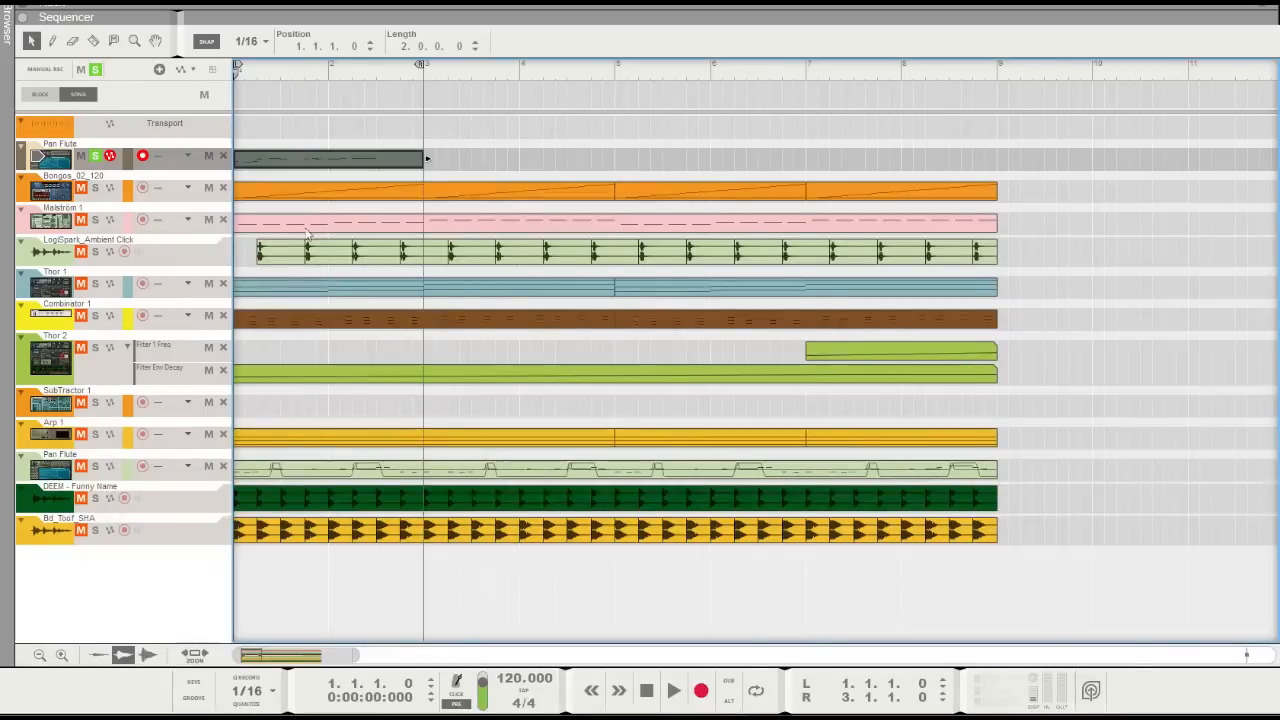
Create Pitch Bend and Mod Wheel automation lanes for the Pan Flute NN-XT and return to the sequencer
left_click_drag(352, 655, 320, 655)
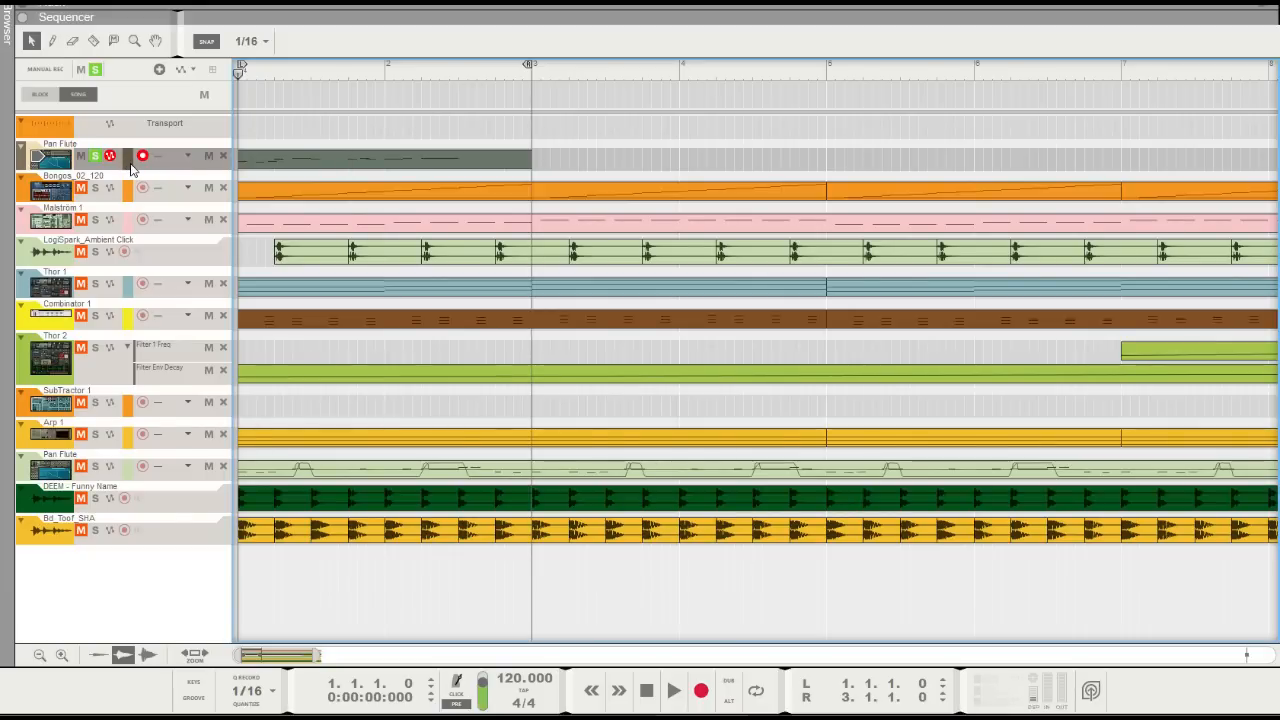
key("F6")
scroll(795, 262, "up", 3)
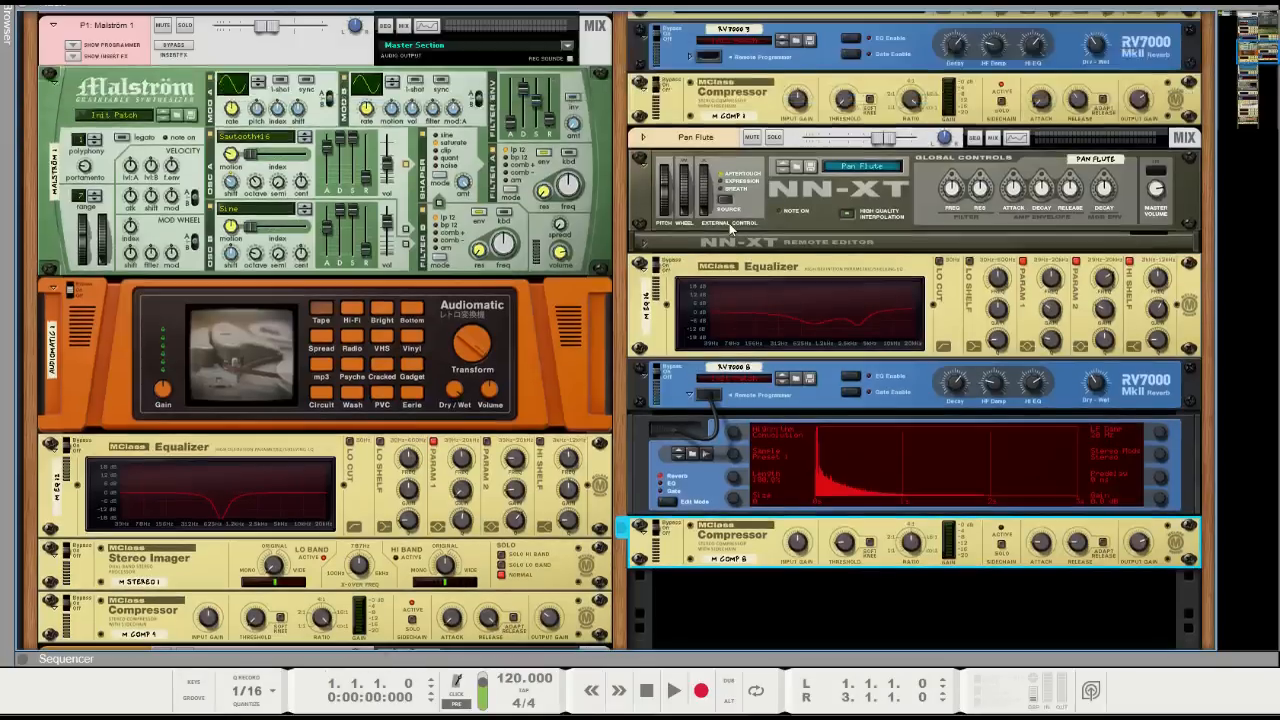
left_click(665, 195, "alt")
left_click(685, 194, "alt")
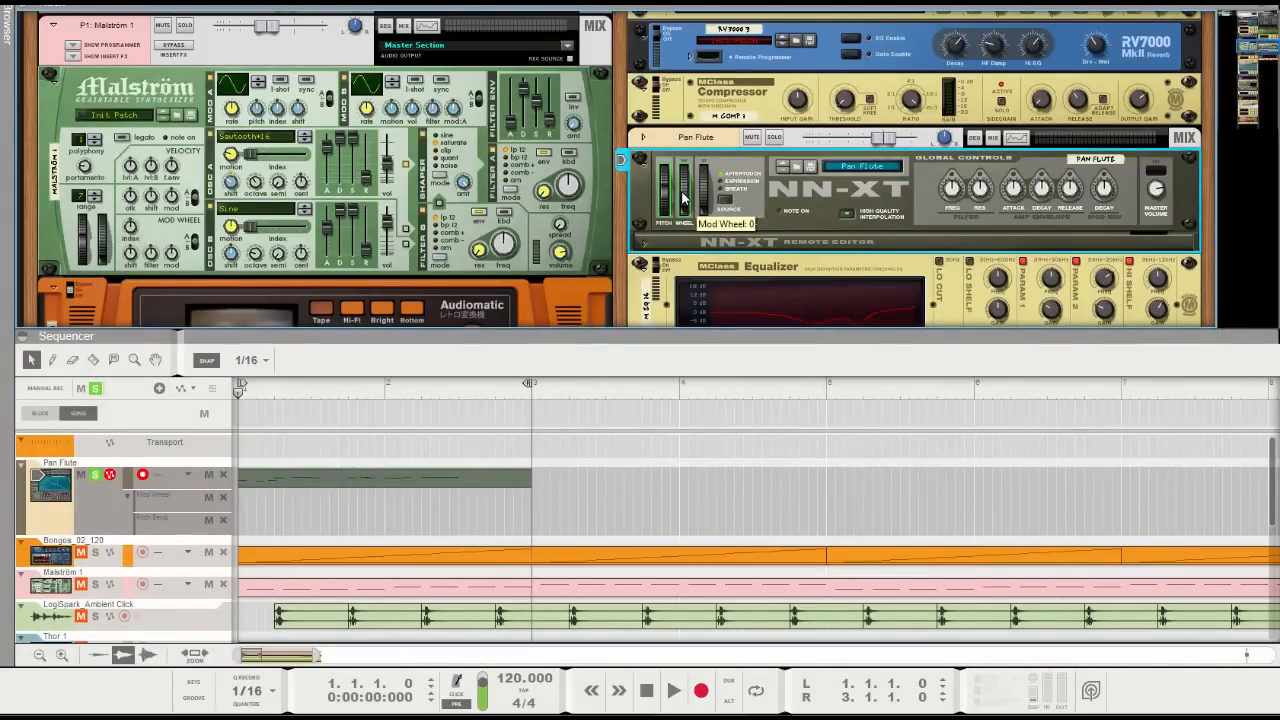
key("F7")
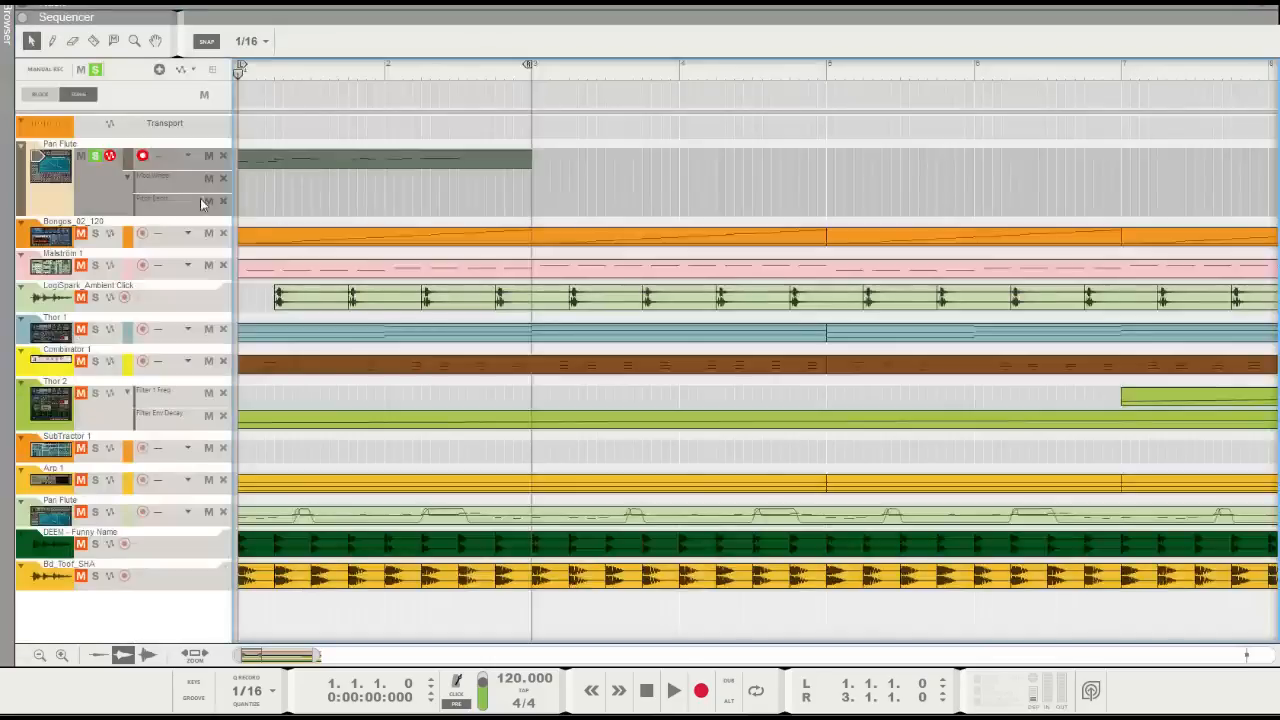
Draw a two-sixteenth Mod Wheel clip at 1.2.3 on the upper Pan Flute track and open it for editing
left_click_drag(318, 656, 267, 656)
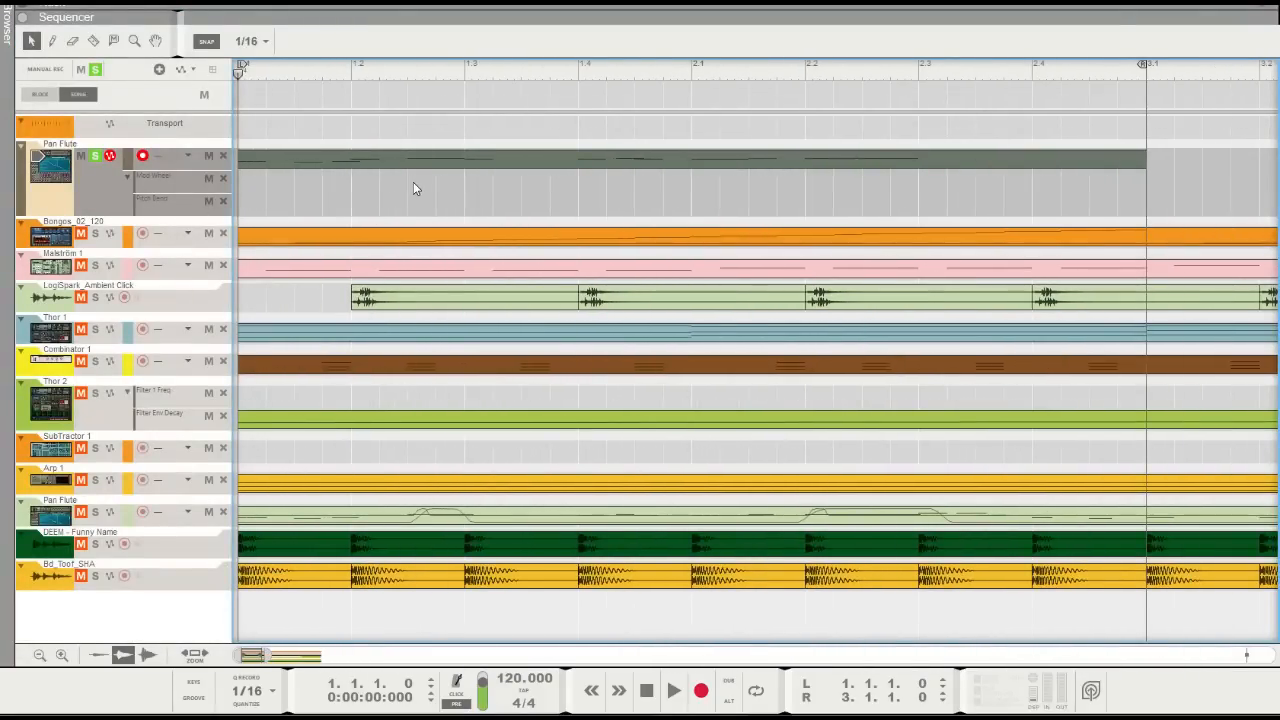
mouse_move(432, 178)
left_mouse_down()
mouse_move(490, 180)
mouse_move(465, 180)
left_mouse_up()
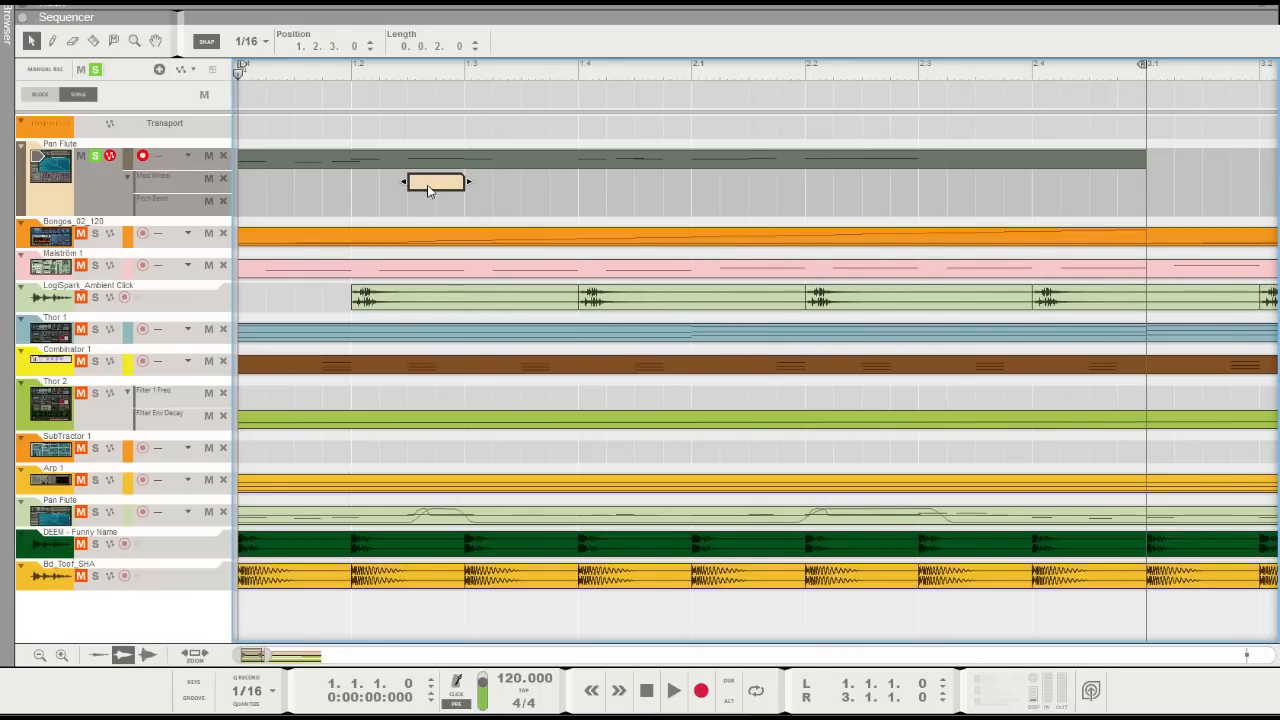
double_click(446, 181)
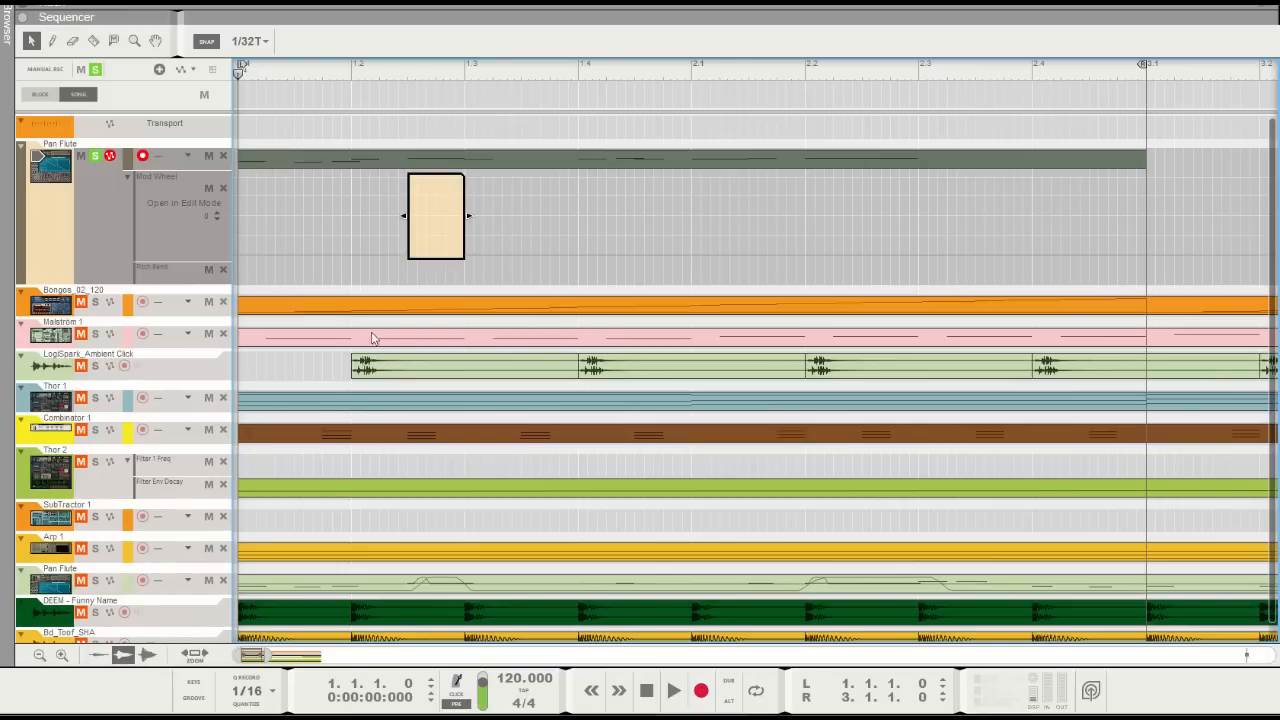
Automate the mod wheel from 0 up to 127 at 1.2.4 and back to 0 at 1.3.1, ending the clip there
left_click(412, 250)
left_click(436, 177)
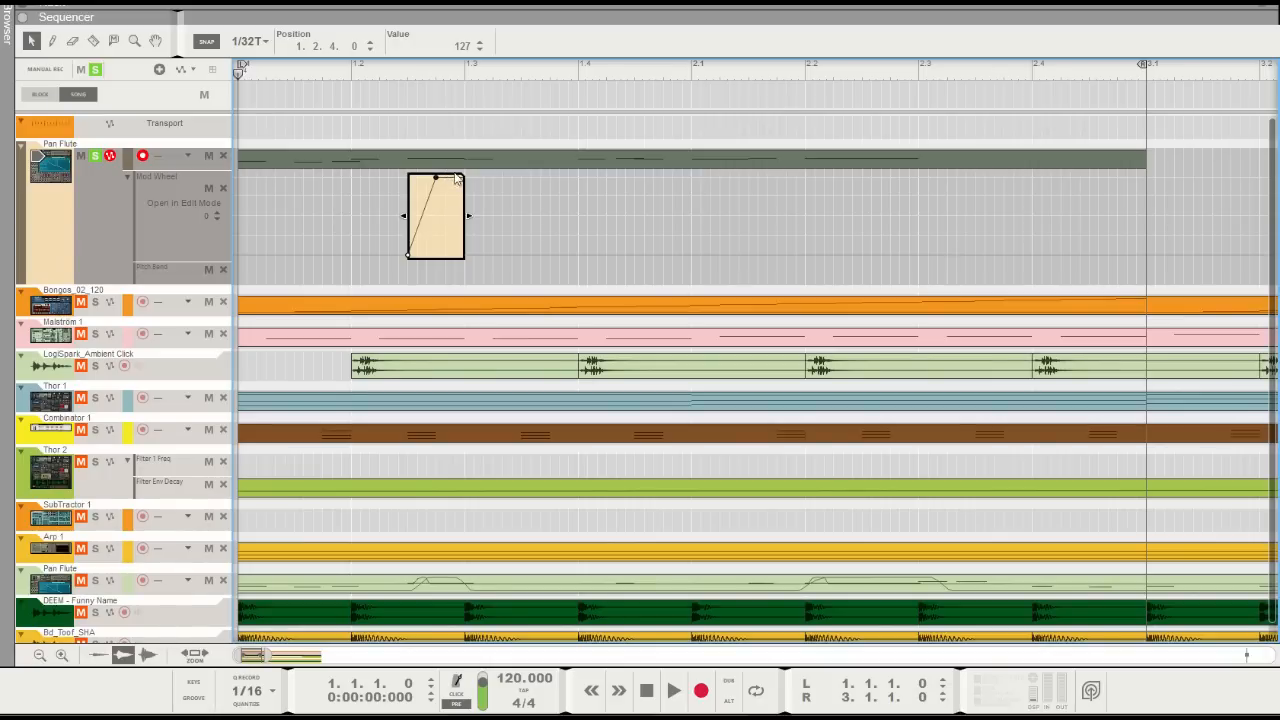
left_click(455, 177)
left_click(465, 254)
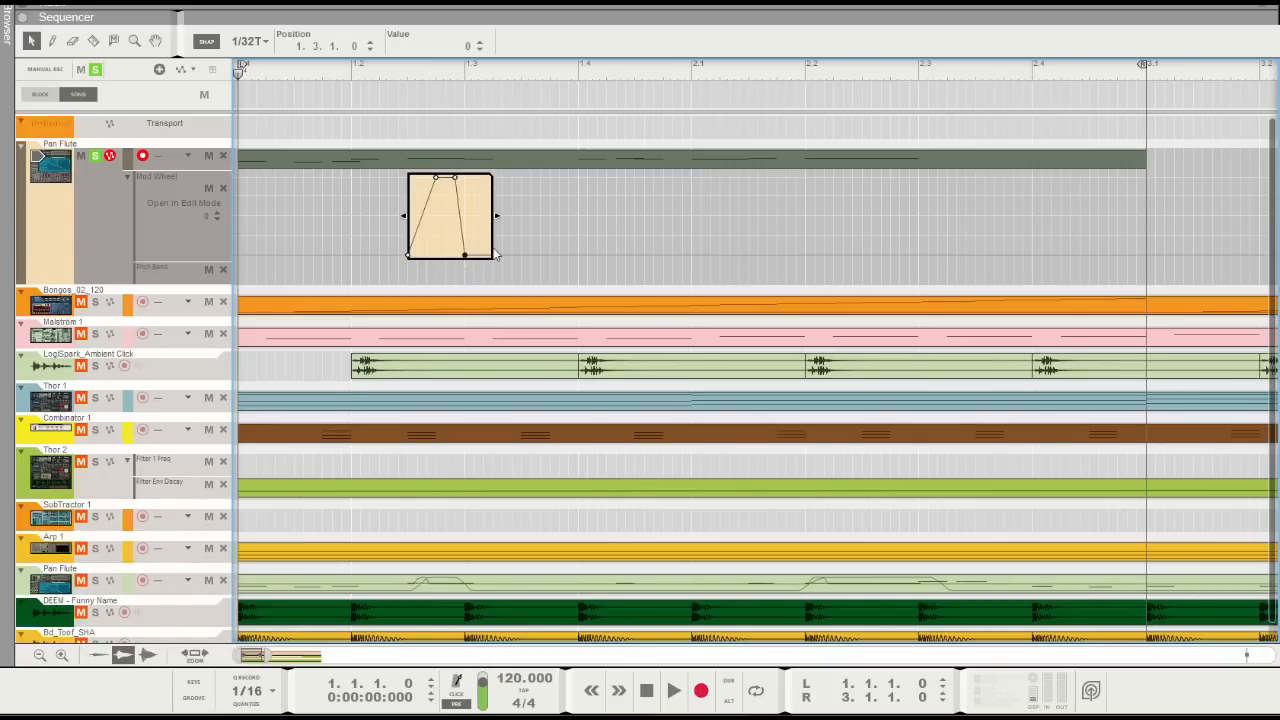
left_click_drag(498, 216, 470, 216)
left_click(483, 131)
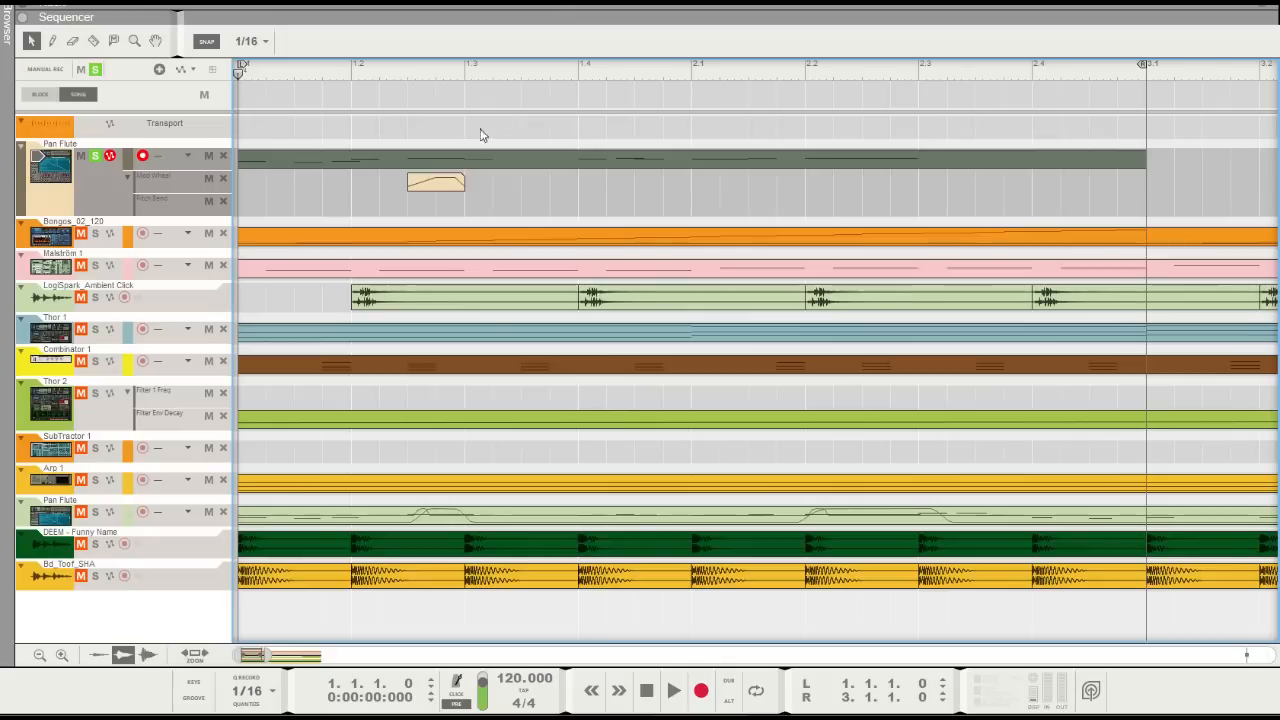
Copy the Mod Wheel clip to 2.1.1 and 2.2.1, stretching the 2.2.1 copy to one beat
left_click(435, 190)
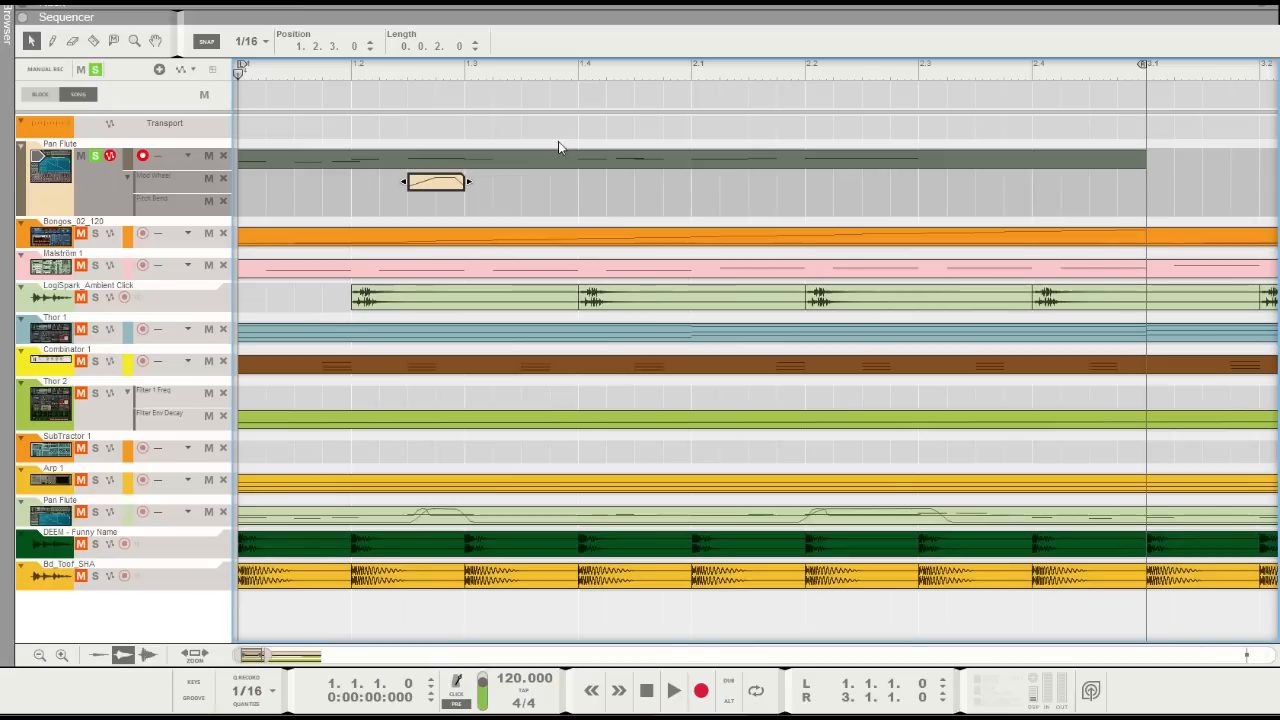
left_click_drag(420, 186, 920, 187)
left_click(838, 215)
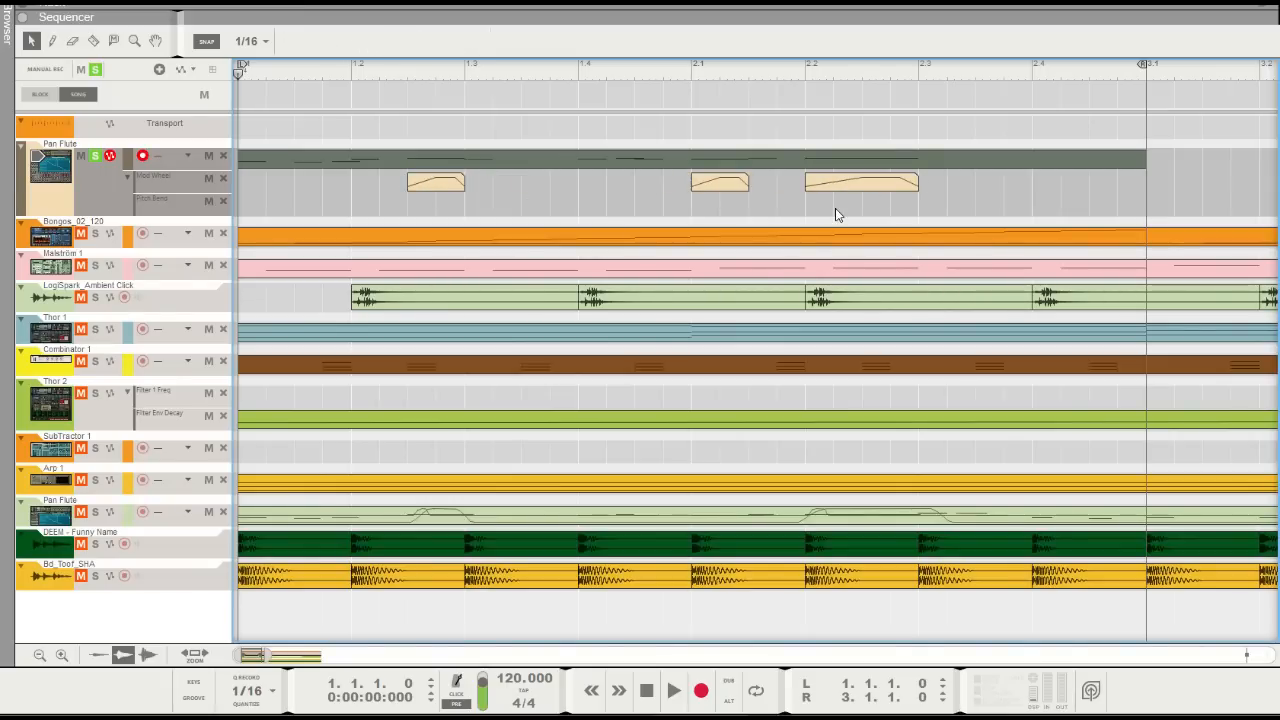
Preview the flute with the mod wheel automation and return the playhead to the start
key("space")
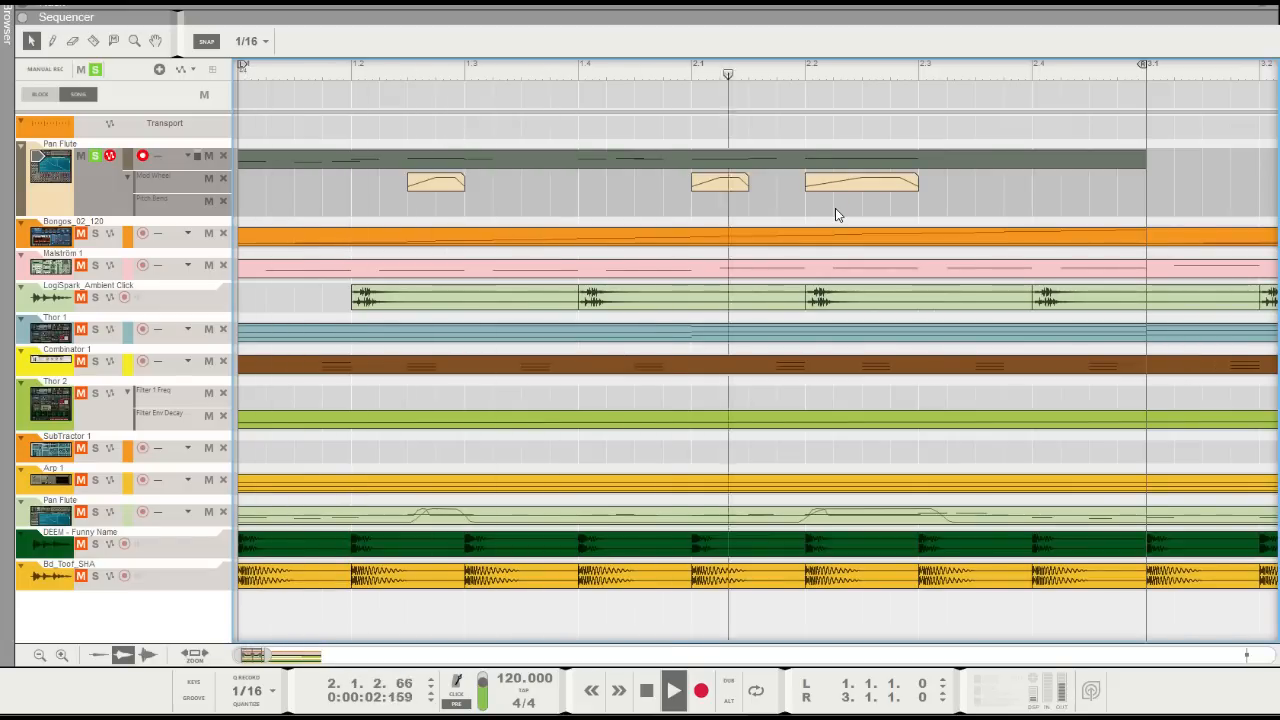
key("space")
left_click_drag(796, 68, 197, 85)
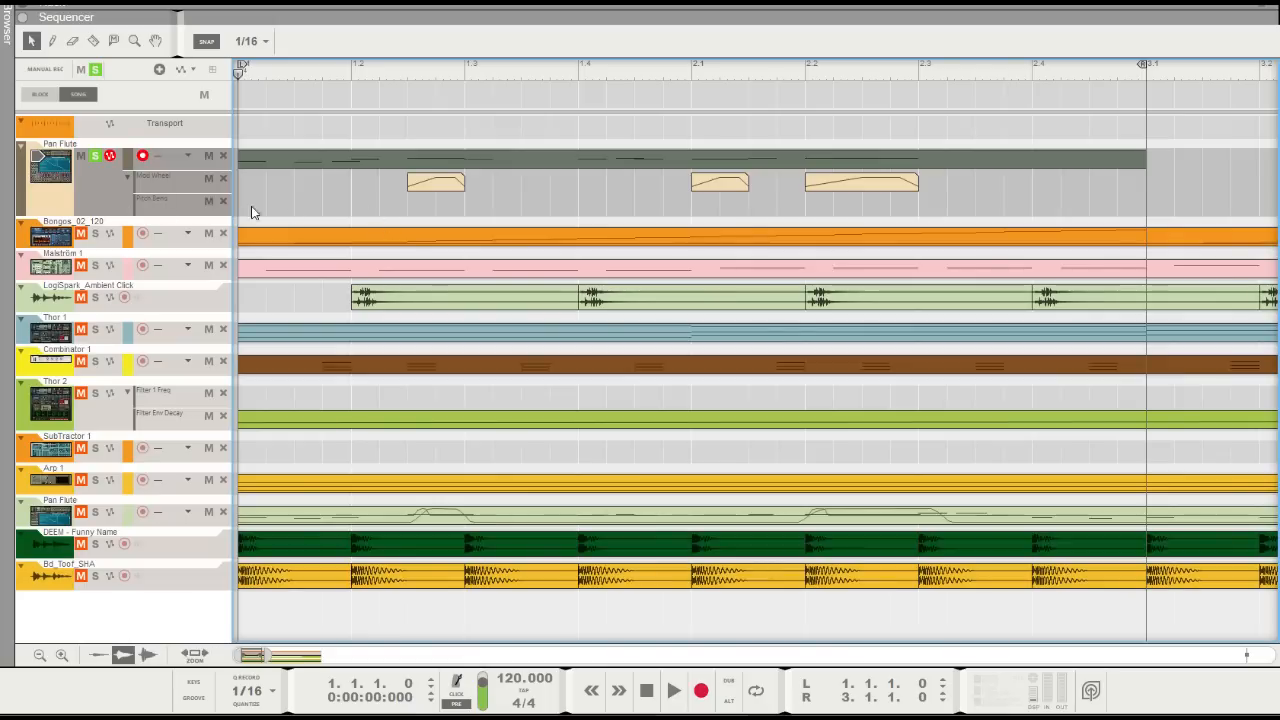
Draw a one-sixteenth Pitch Bend clip at 1.2.3 and, with snap off, shape a short upward bend that falls back to 0
left_click(414, 205, "alt")
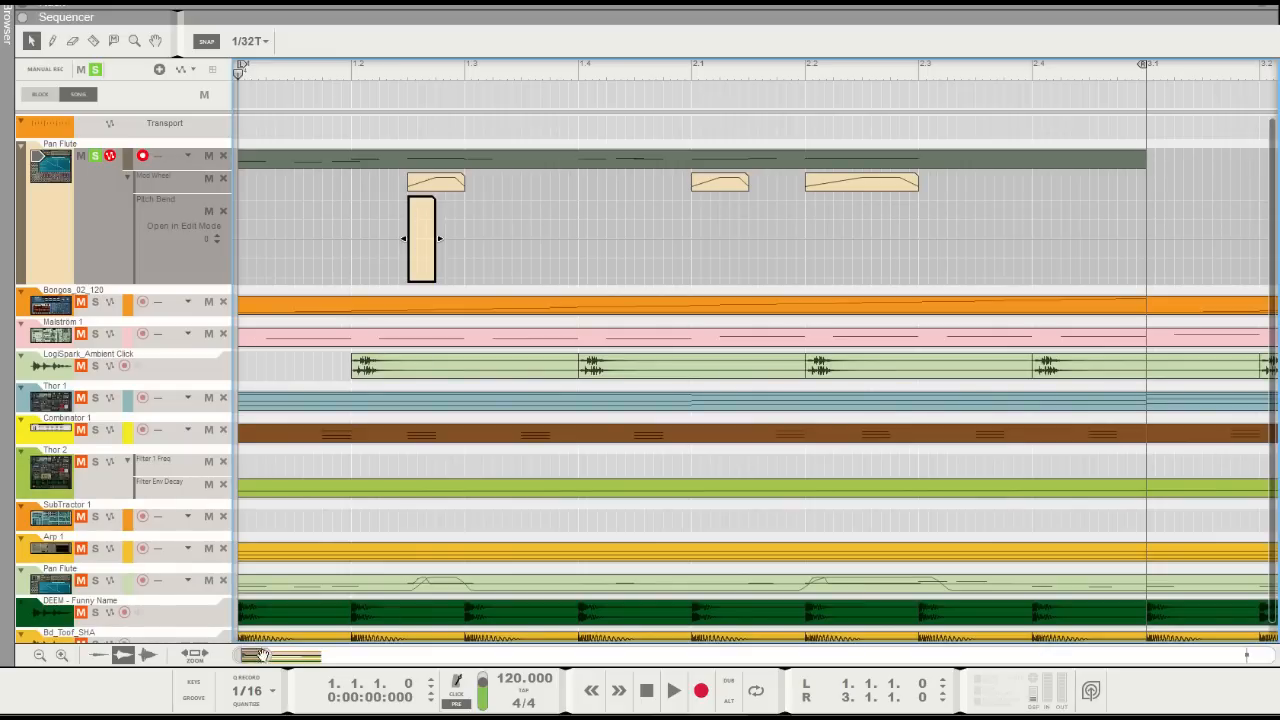
left_click_drag(258, 655, 260, 657)
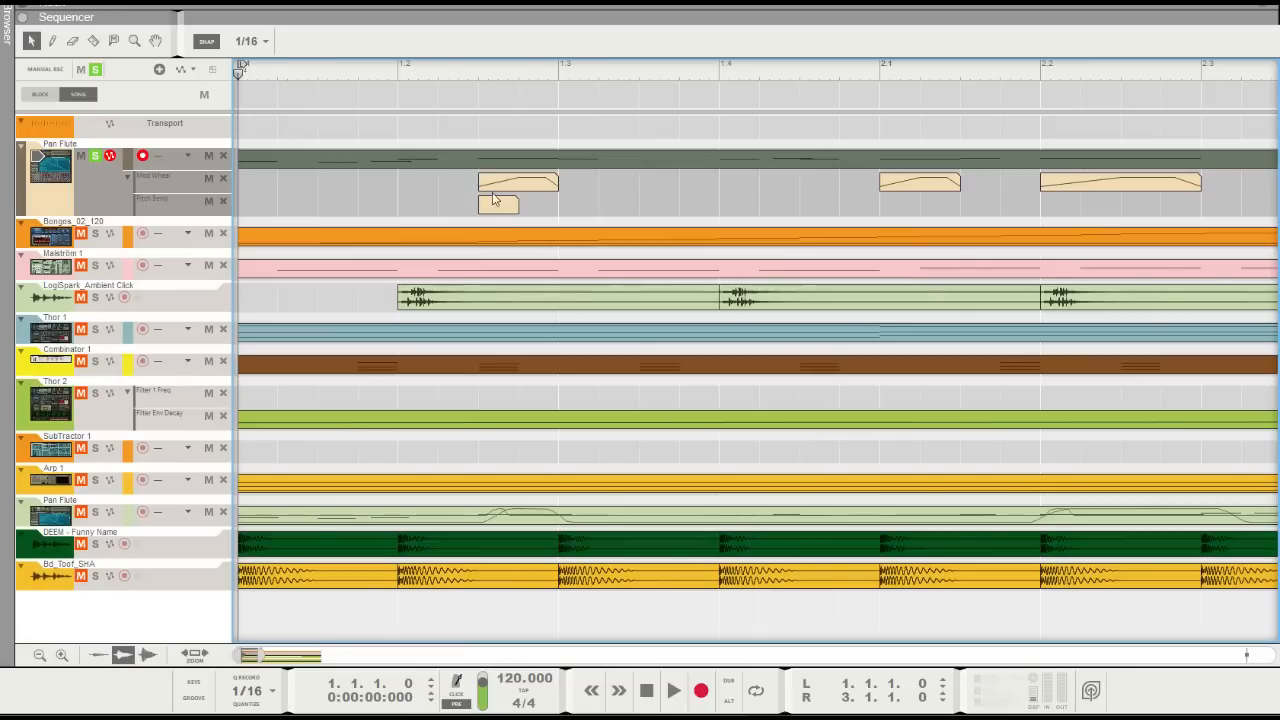
left_click(498, 204)
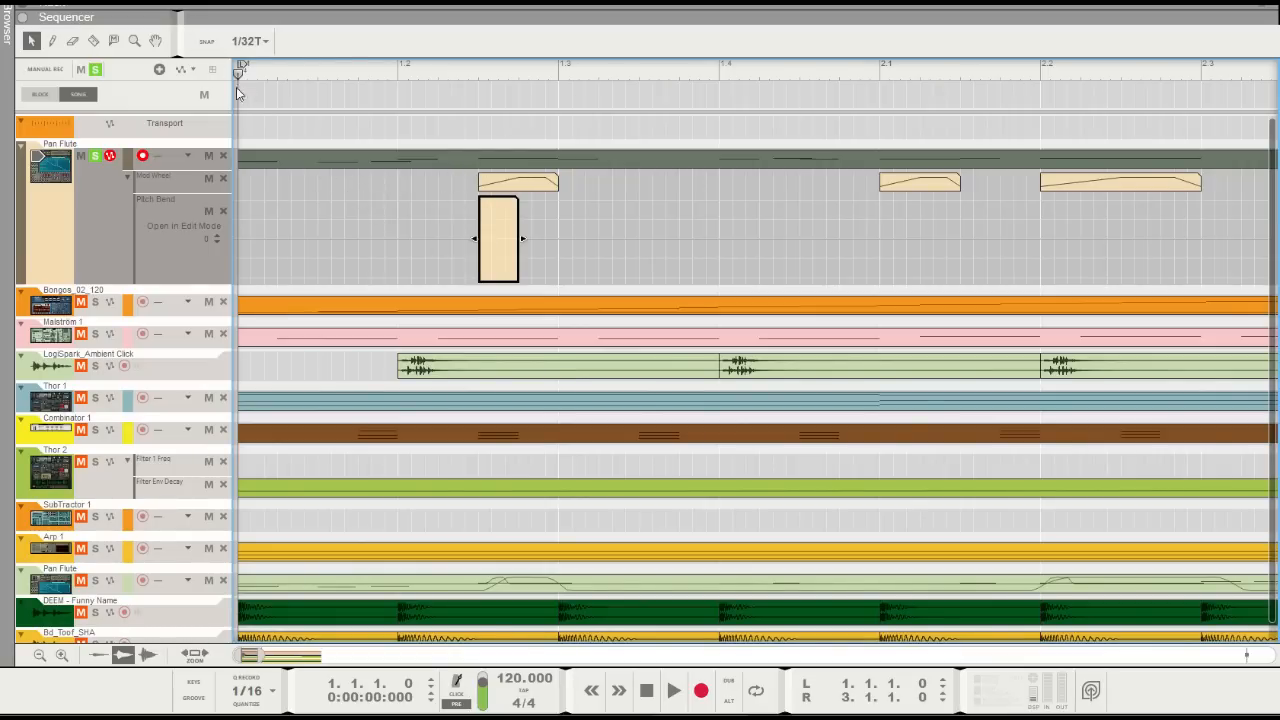
left_click(213, 43)
mouse_move(480, 242)
left_mouse_down()
mouse_move(493, 187)
mouse_move(499, 238)
mouse_move(448, 247)
left_mouse_up()
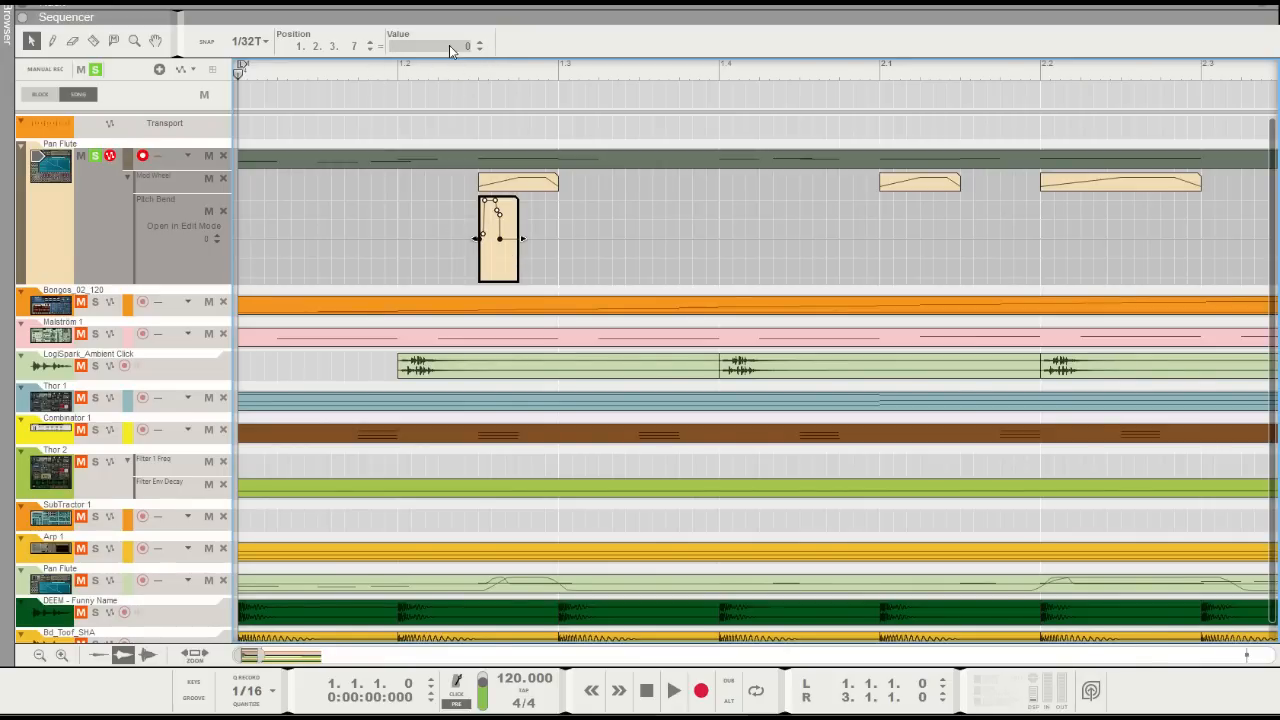
left_click(431, 195)
left_click(432, 186)
Play the flute melody twice from the start to check the pitch bend
key("space")
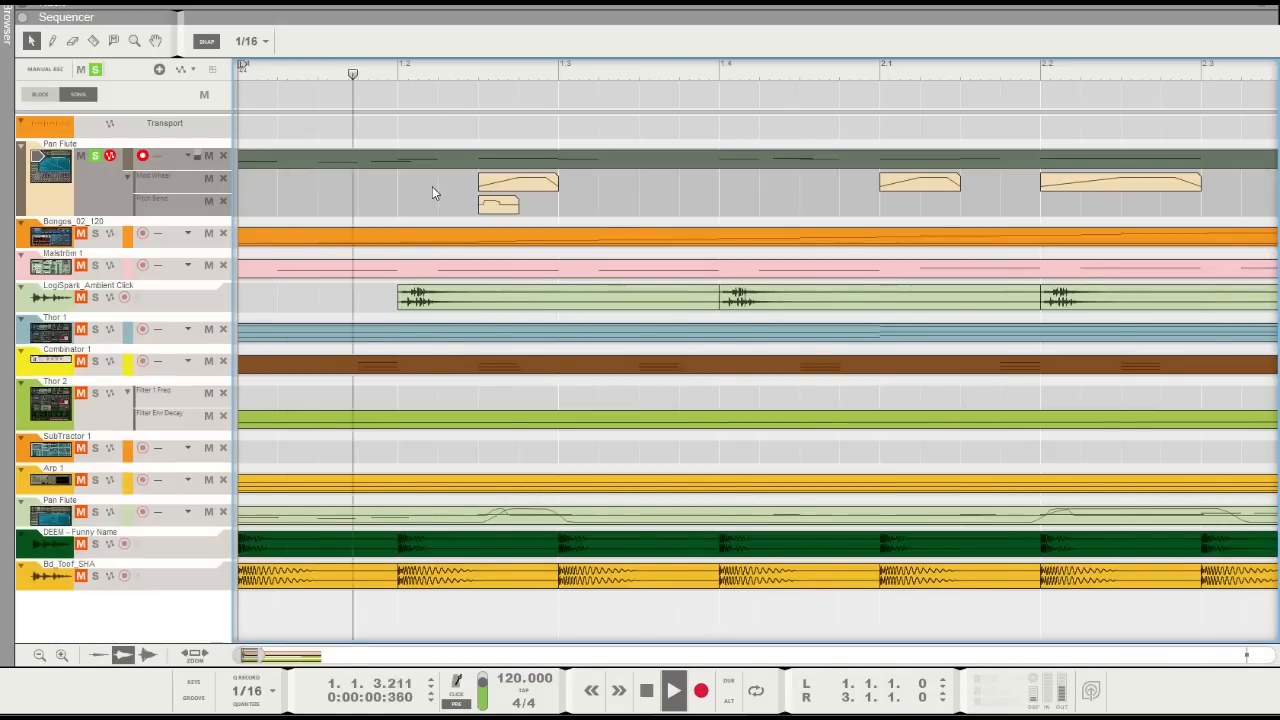
key("space")
left_click_drag(445, 74, 166, 90)
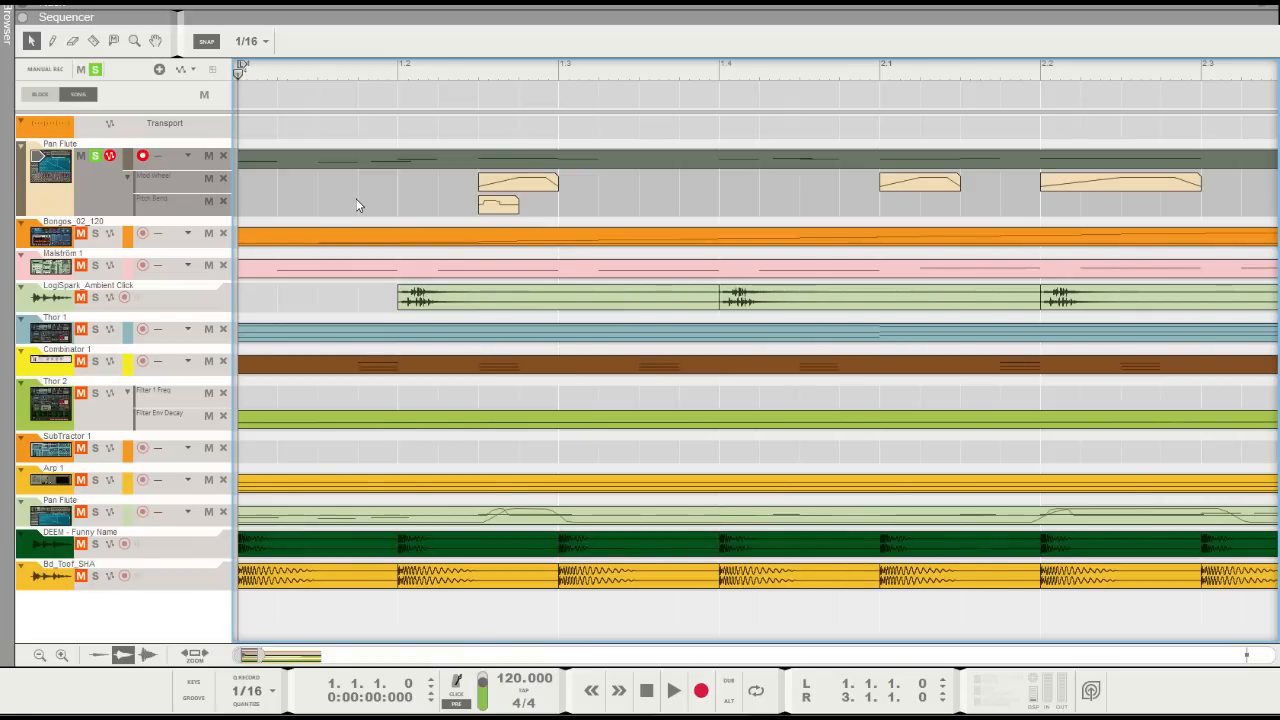
key("space")
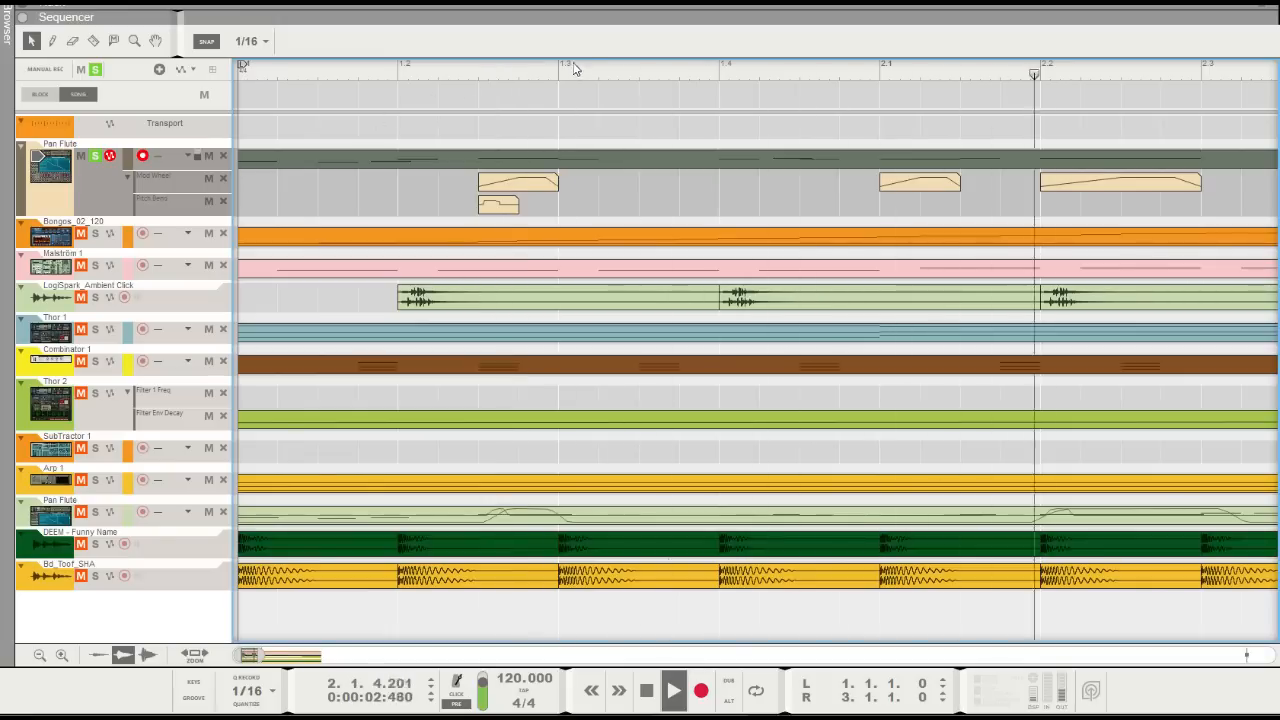
key("space")
Copy the Pitch Bend clip to 1.4.1 and 2.2.1 and play the melody from the start
left_click_drag(499, 208, 752, 208)
left_click(831, 188)
left_click_drag(397, 74, 205, 87)
key("space")
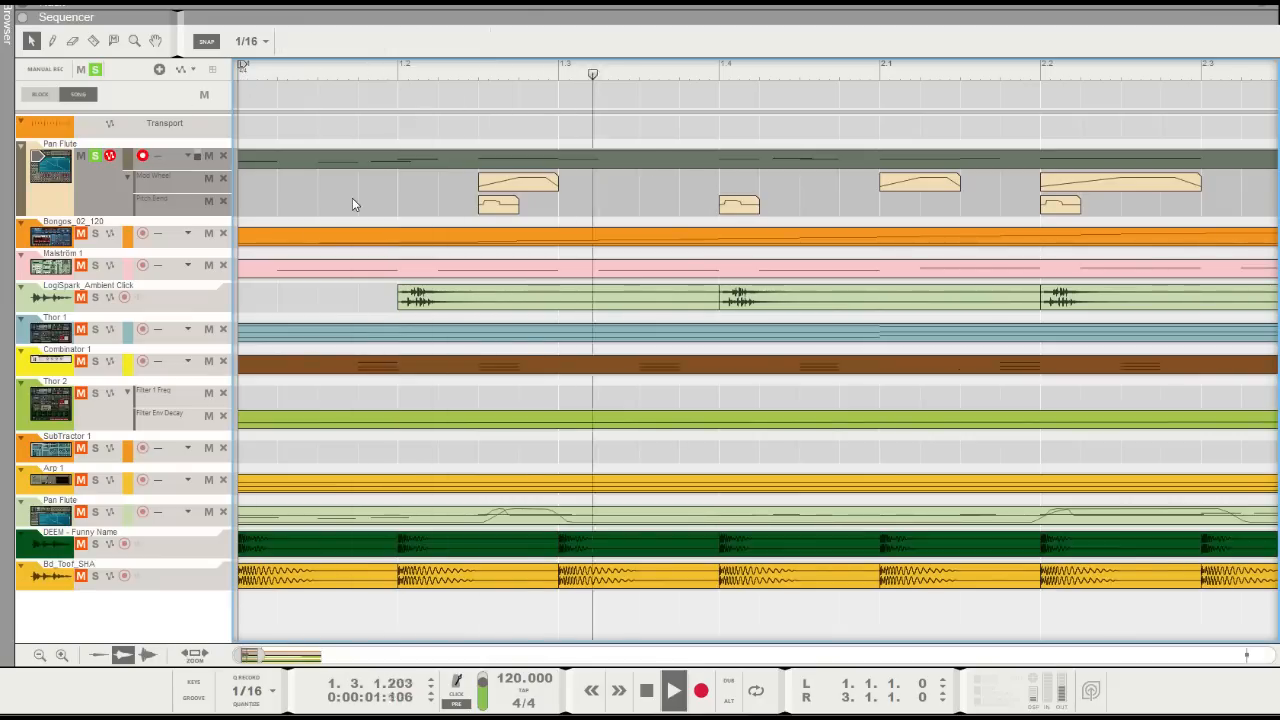
Stop the playback and delete the Pitch Bend clip at 1.4.1
key("space")
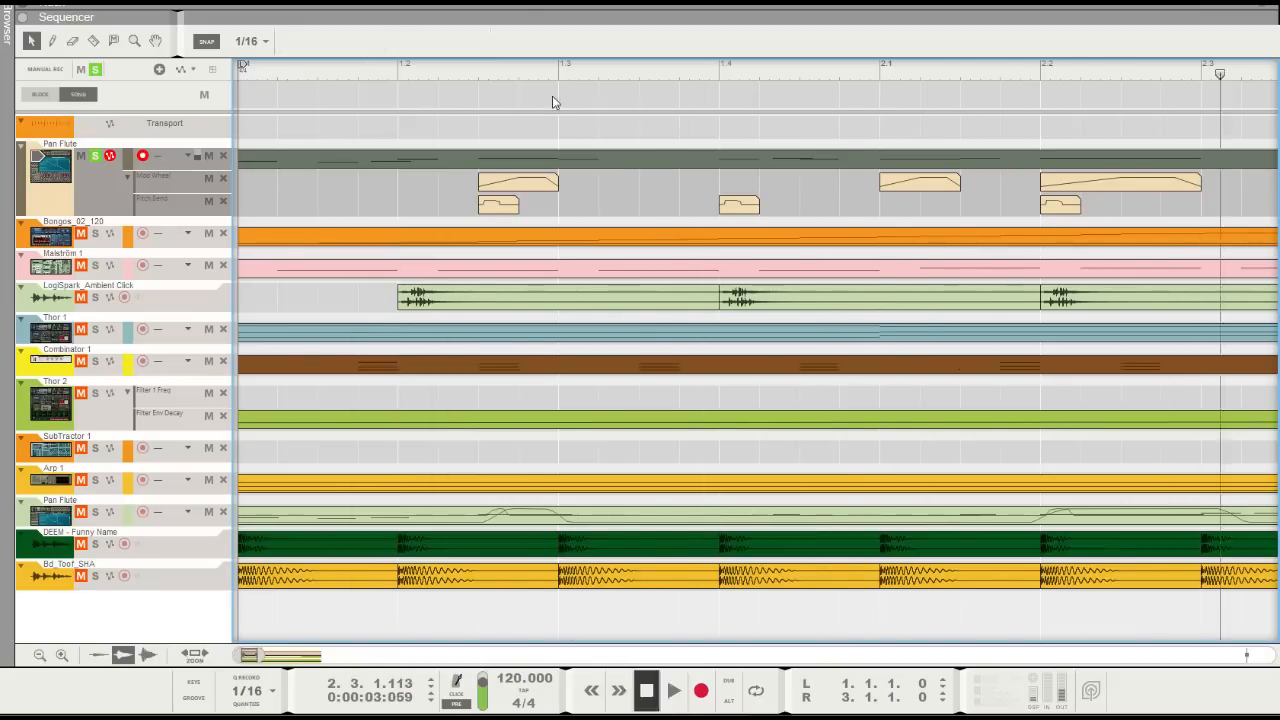
left_click(740, 205)
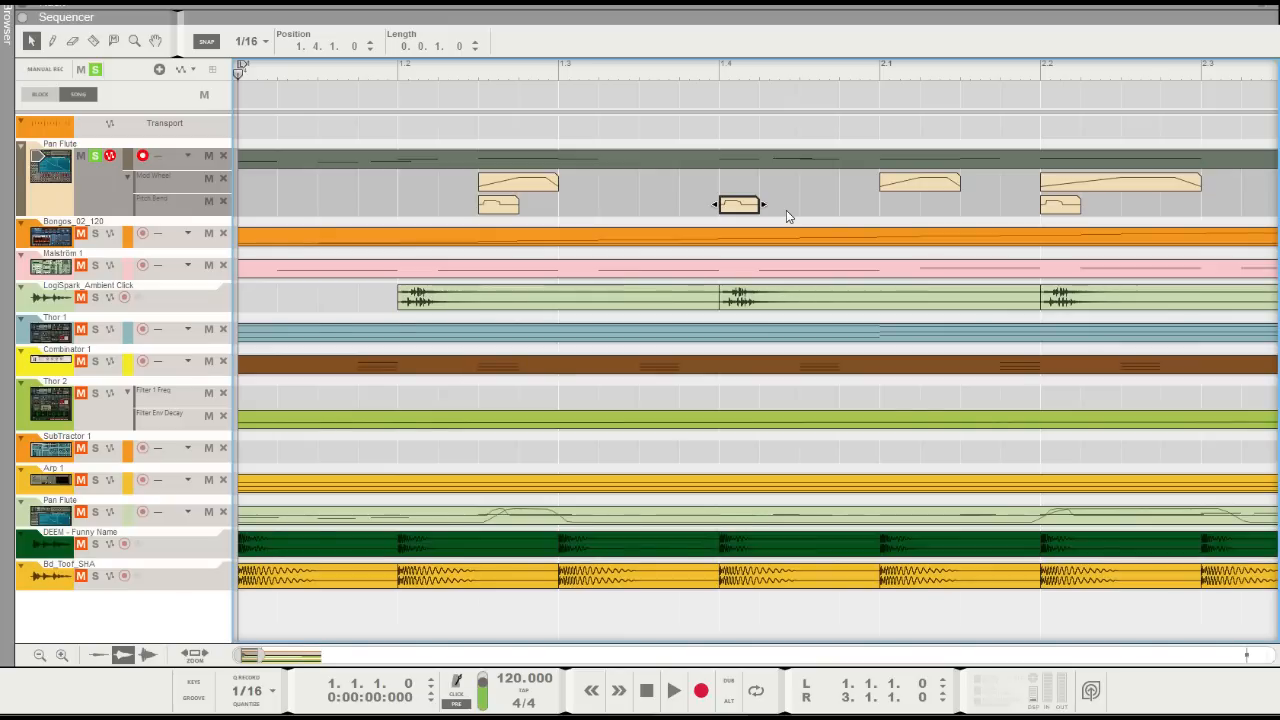
key("Delete")
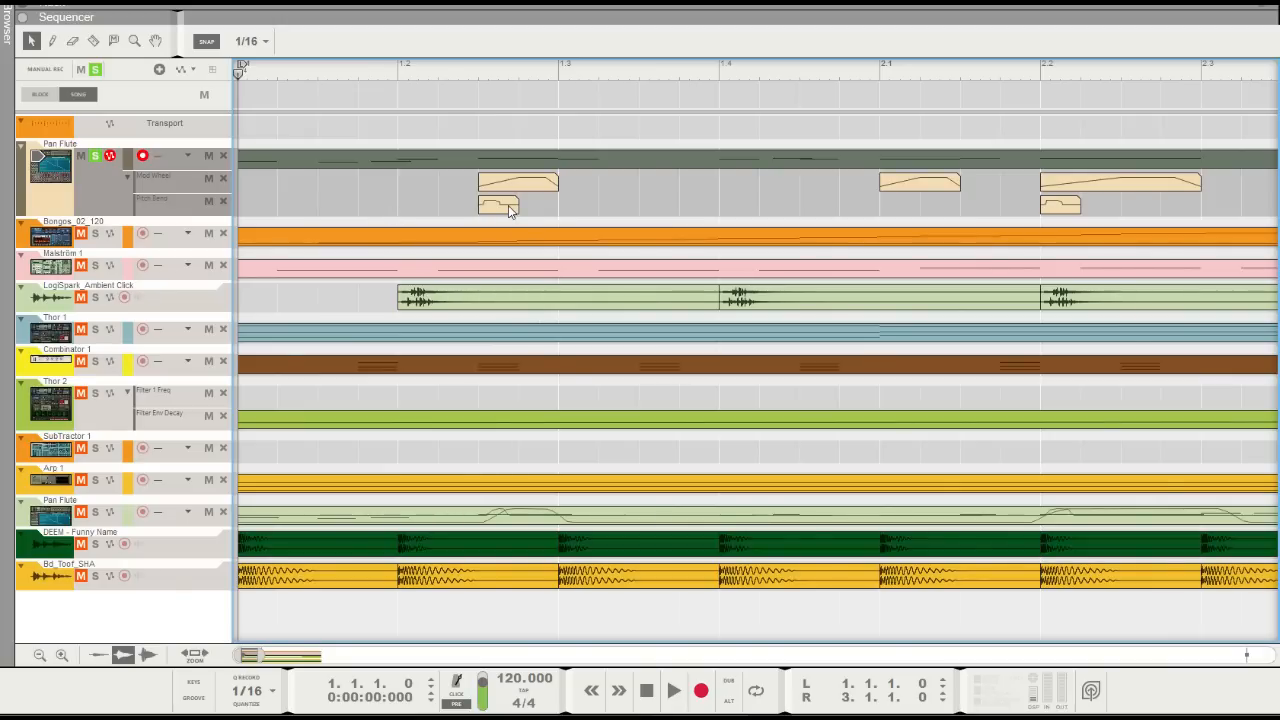
Review the two-bar flute note clip, the Pitch Bend clip at 1.2.3 and the lower Pan Flute track's eight-bar clip in edit mode
double_click(439, 165)
left_click(258, 79)
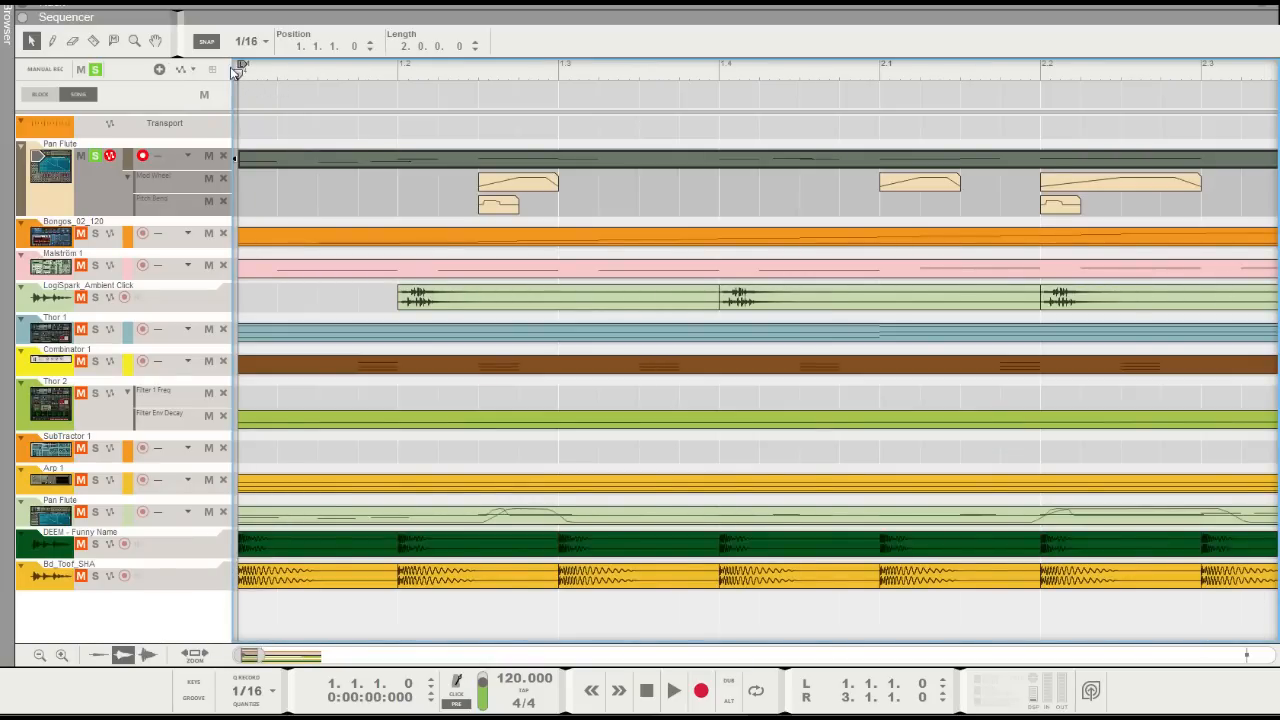
left_click(269, 198)
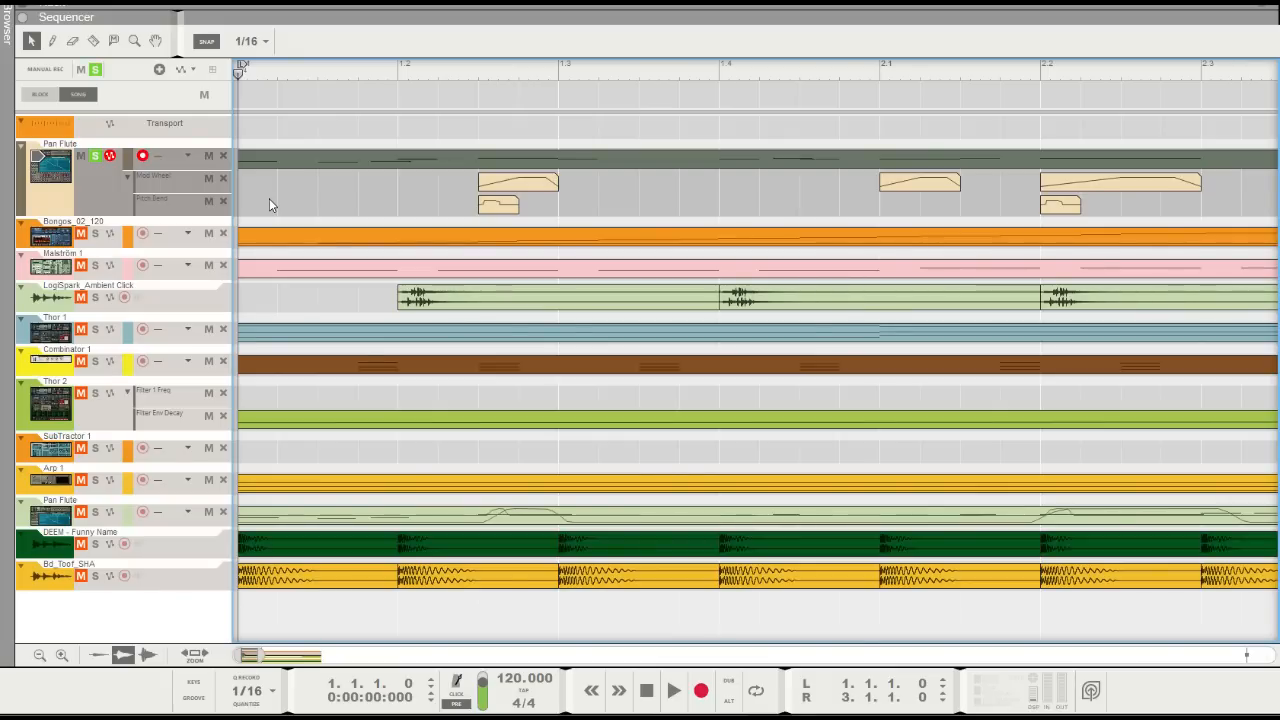
double_click(501, 209)
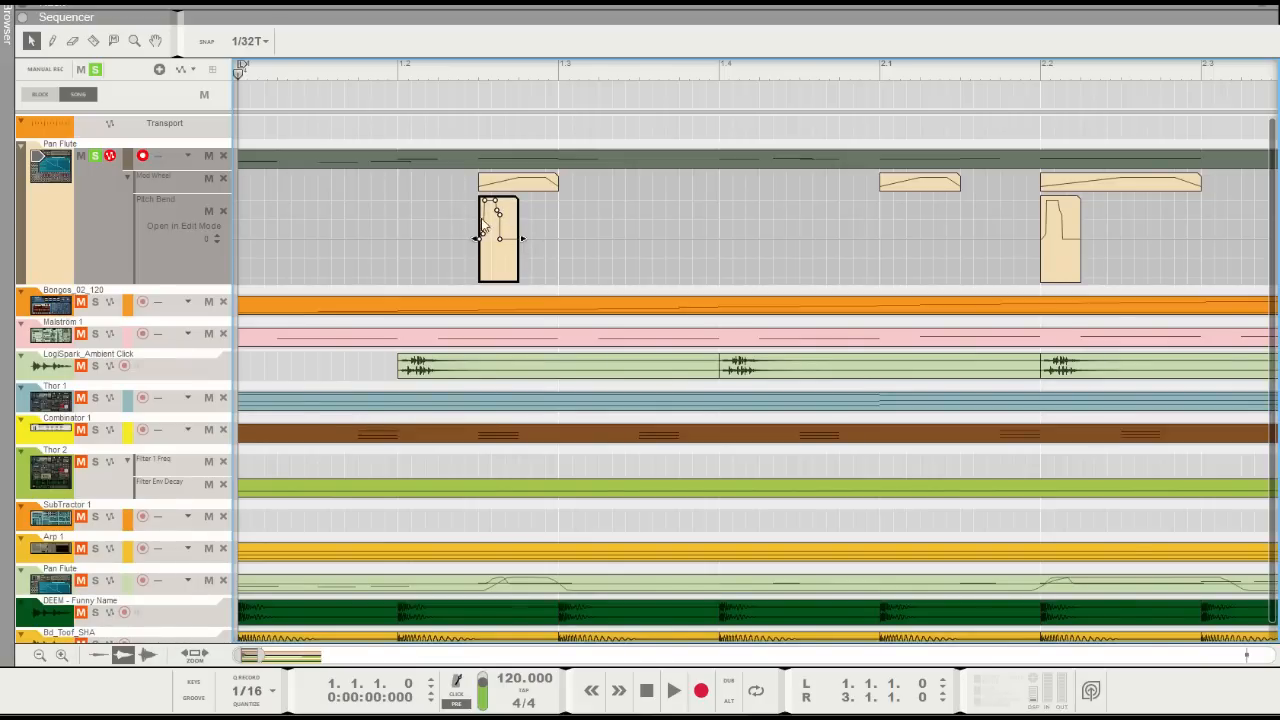
left_click(400, 173)
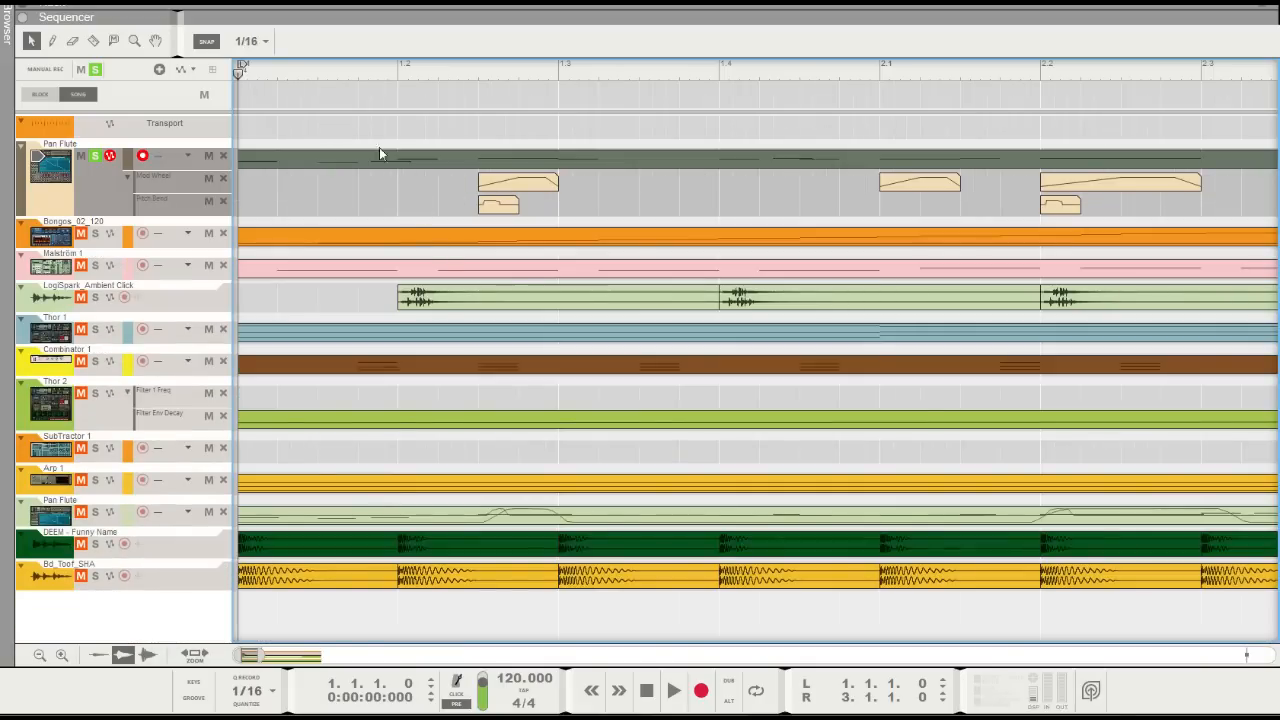
double_click(372, 516)
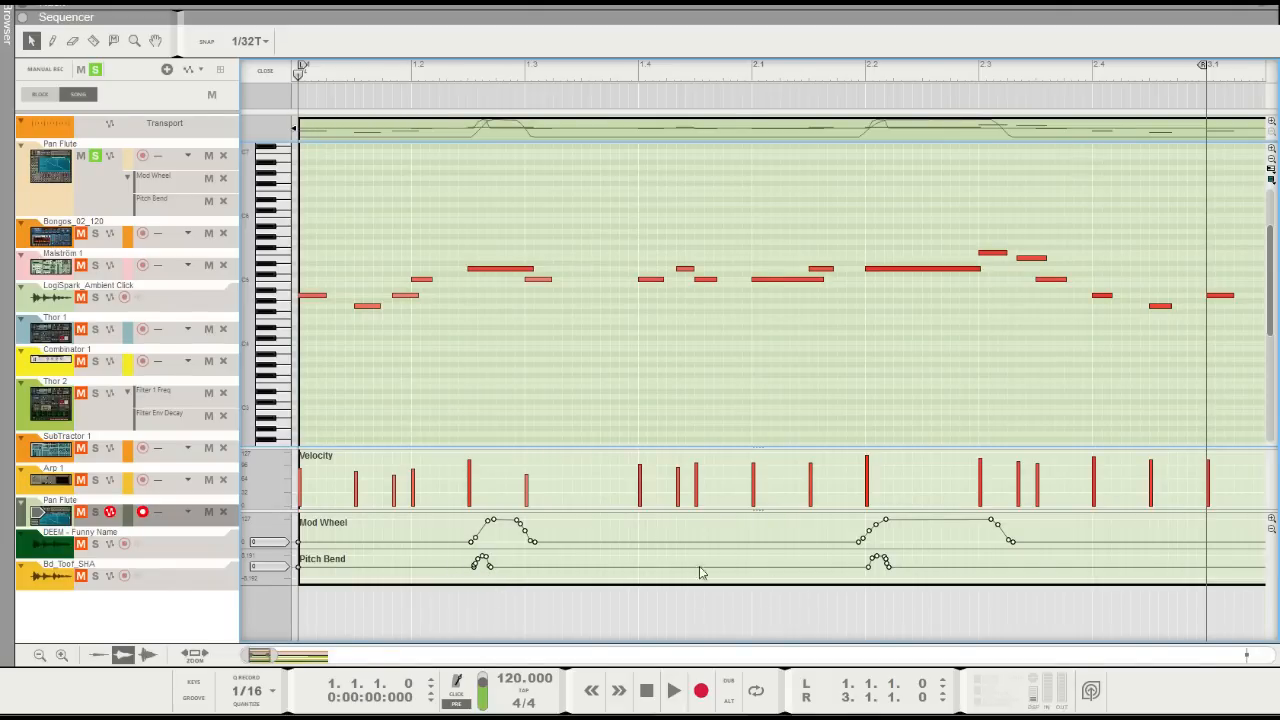
left_click(265, 71)
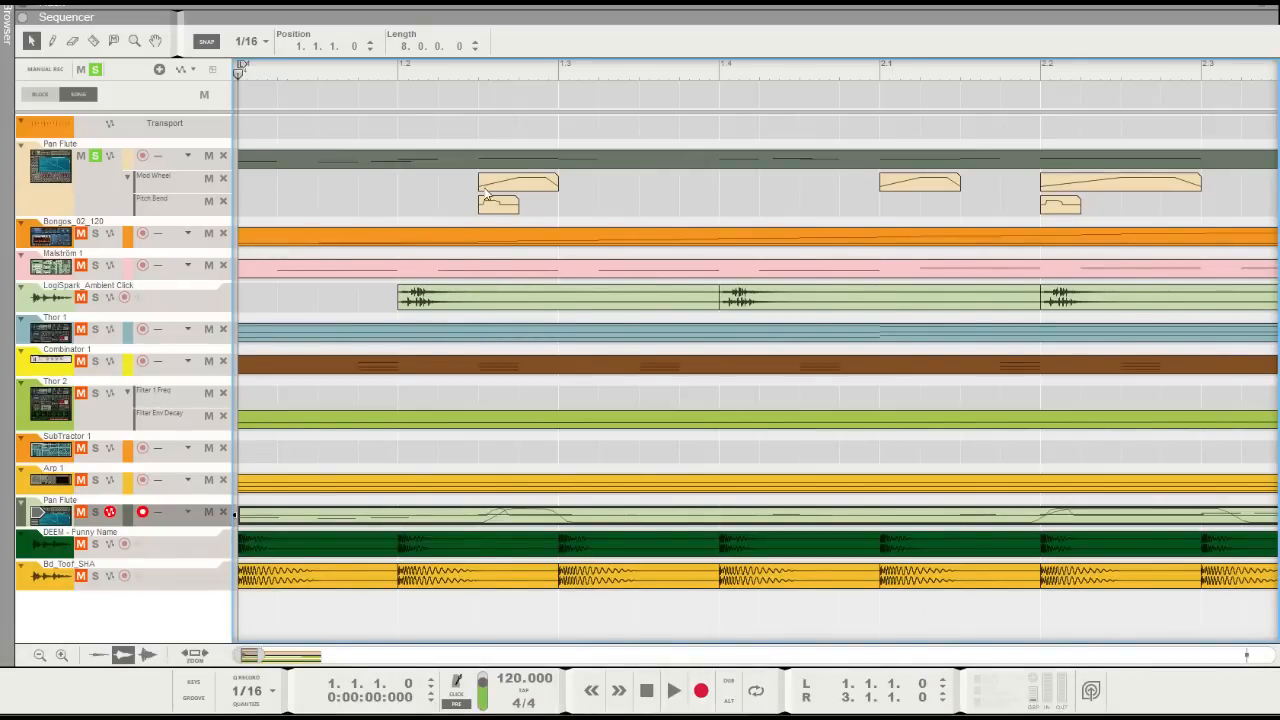
Play the soloed flute melody from the start to preview its mod wheel and pitch bend automation
key("space")
left_click_drag(259, 658, 329, 656)
key("space")
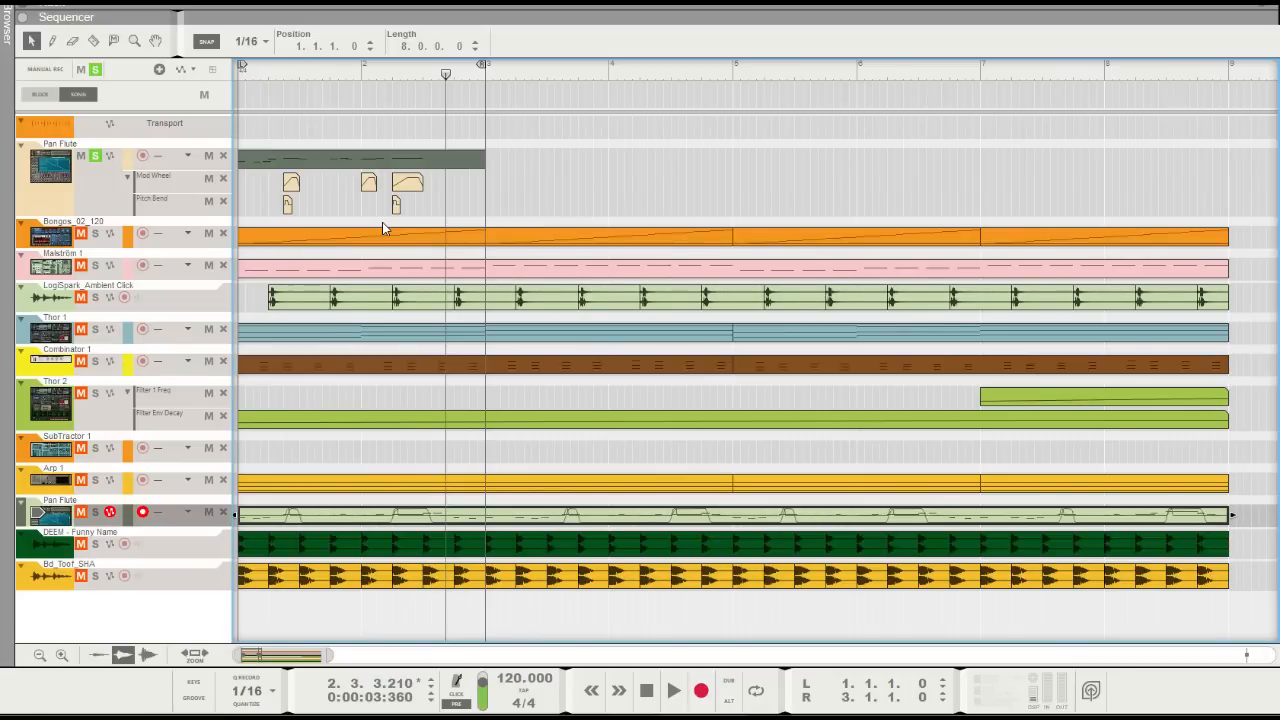
Replace all clips on the upper Pan Flute track with a copy of the lower track's eight-bar clip, and move the right locator to bar 9
left_click_drag(328, 655, 364, 655)
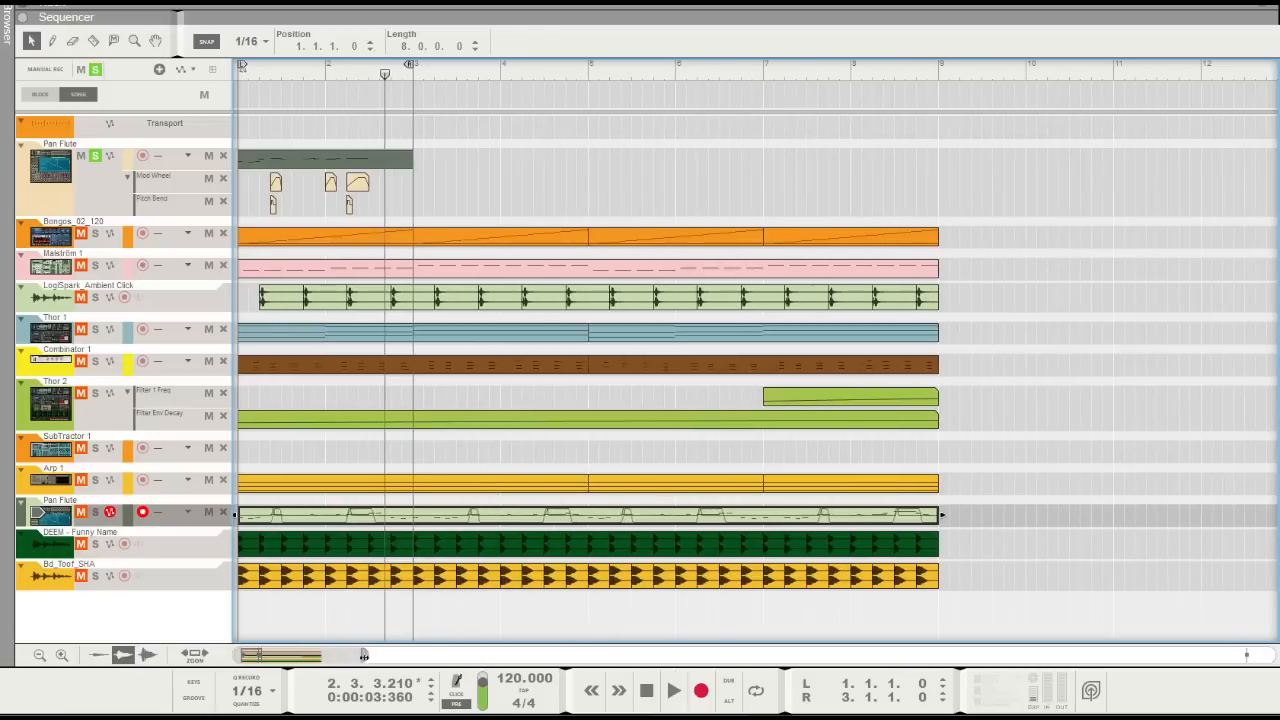
left_click_drag(475, 198, 240, 150)
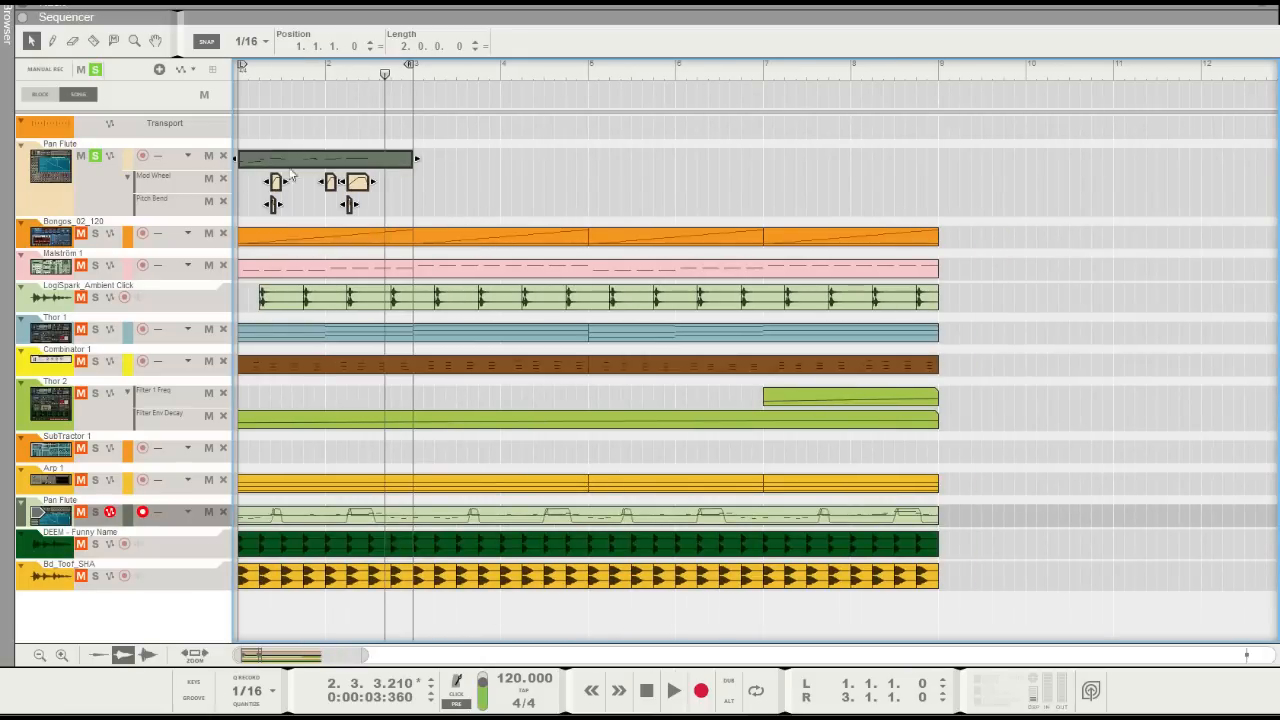
key("Delete")
left_click(936, 67, "alt")
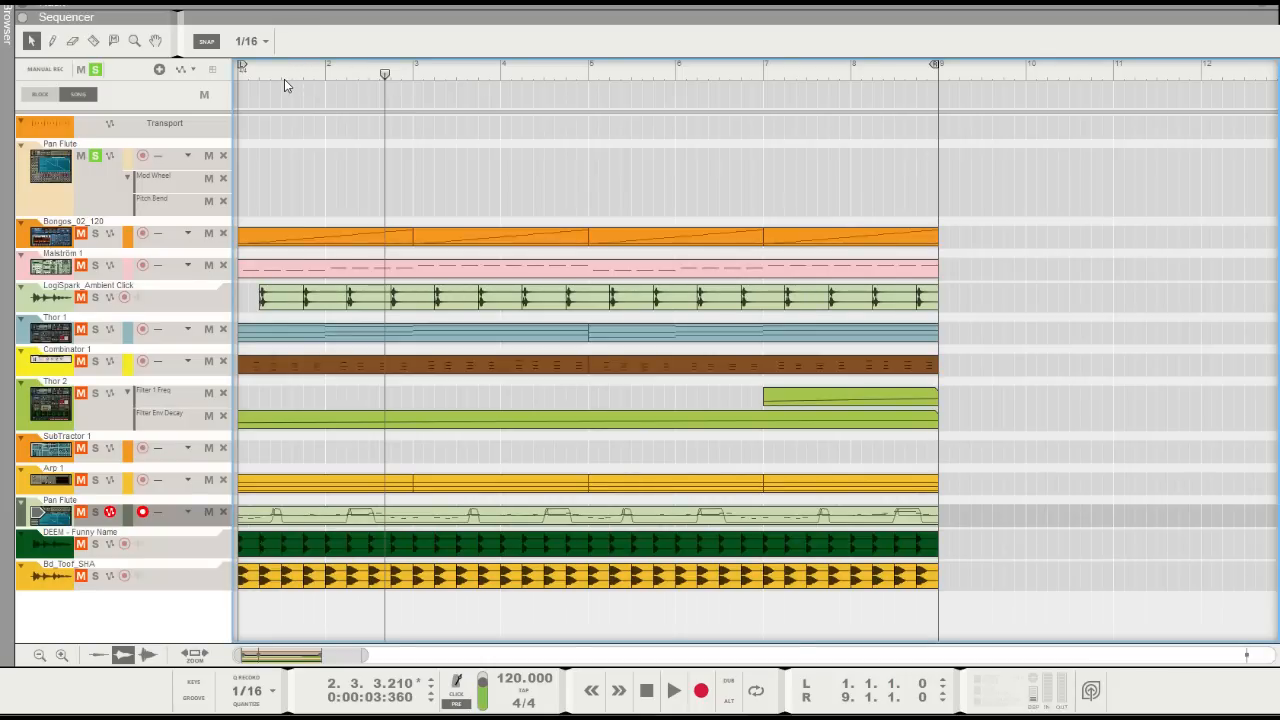
left_click_drag(450, 525, 345, 200)
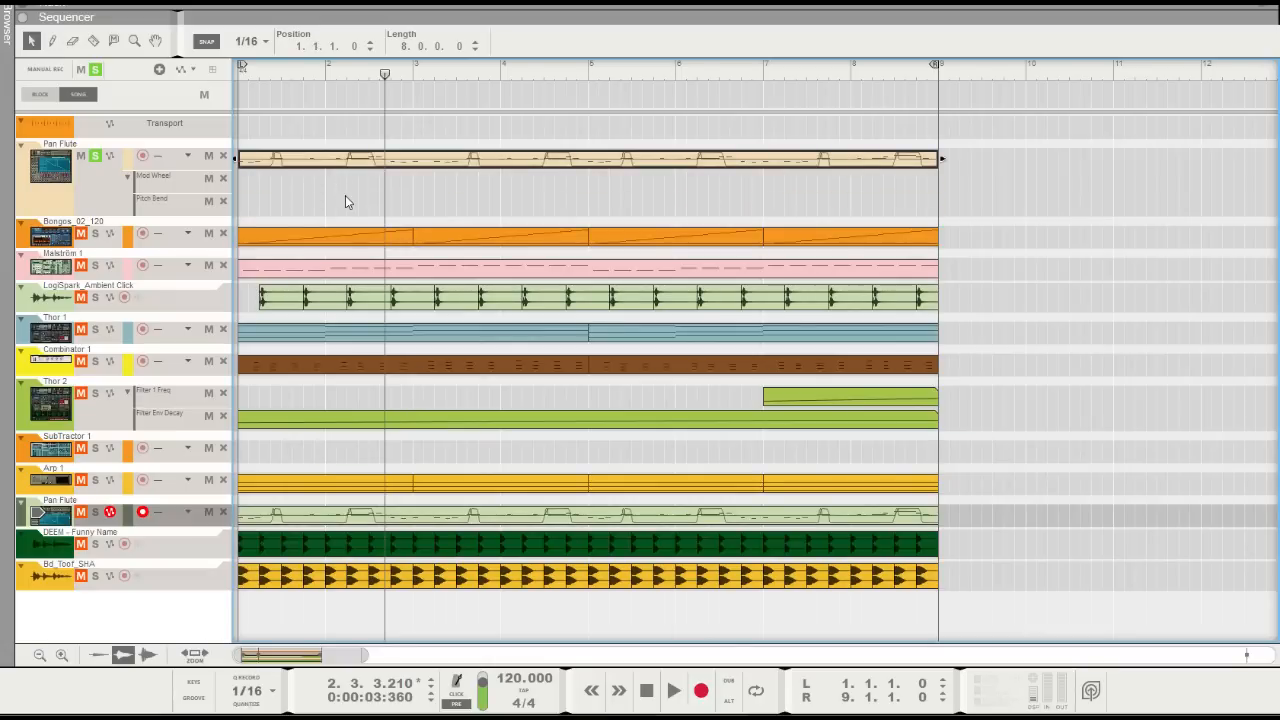
Turn off all solos, mute the lower Pan Flute track and play the full arrangement from the start
left_click(95, 71)
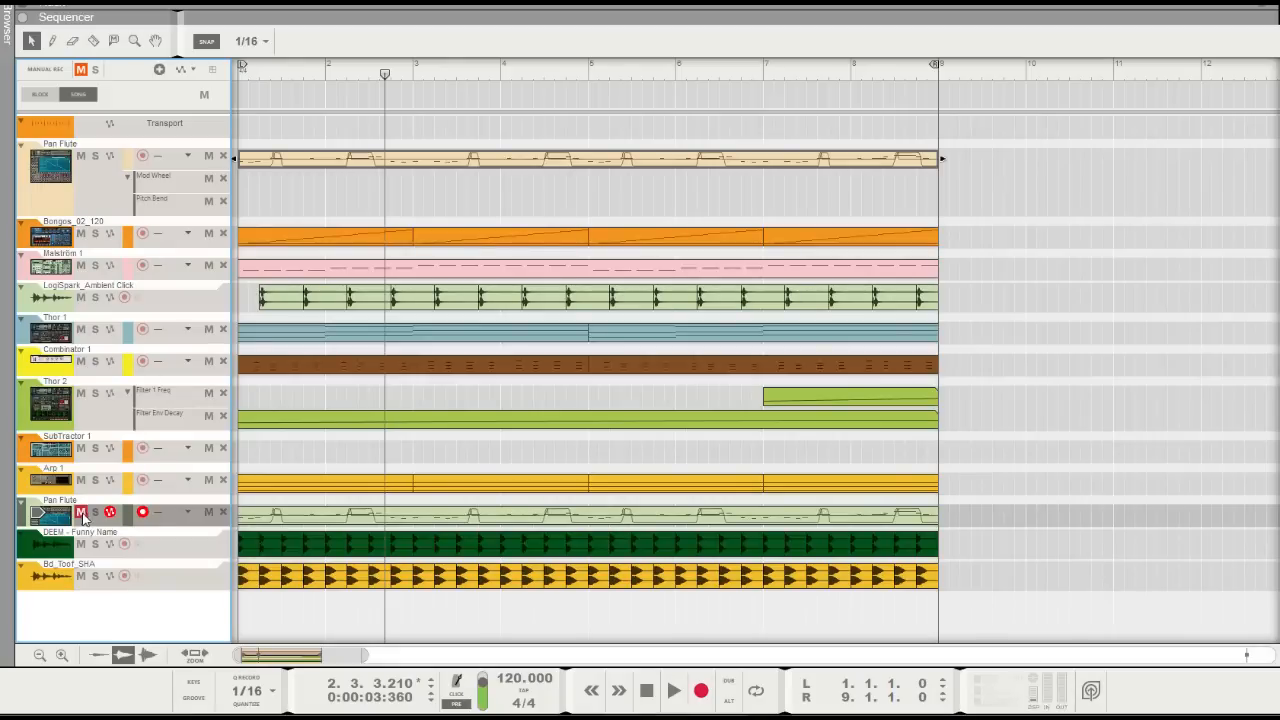
left_click_drag(356, 74, 213, 83)
left_click(292, 195)
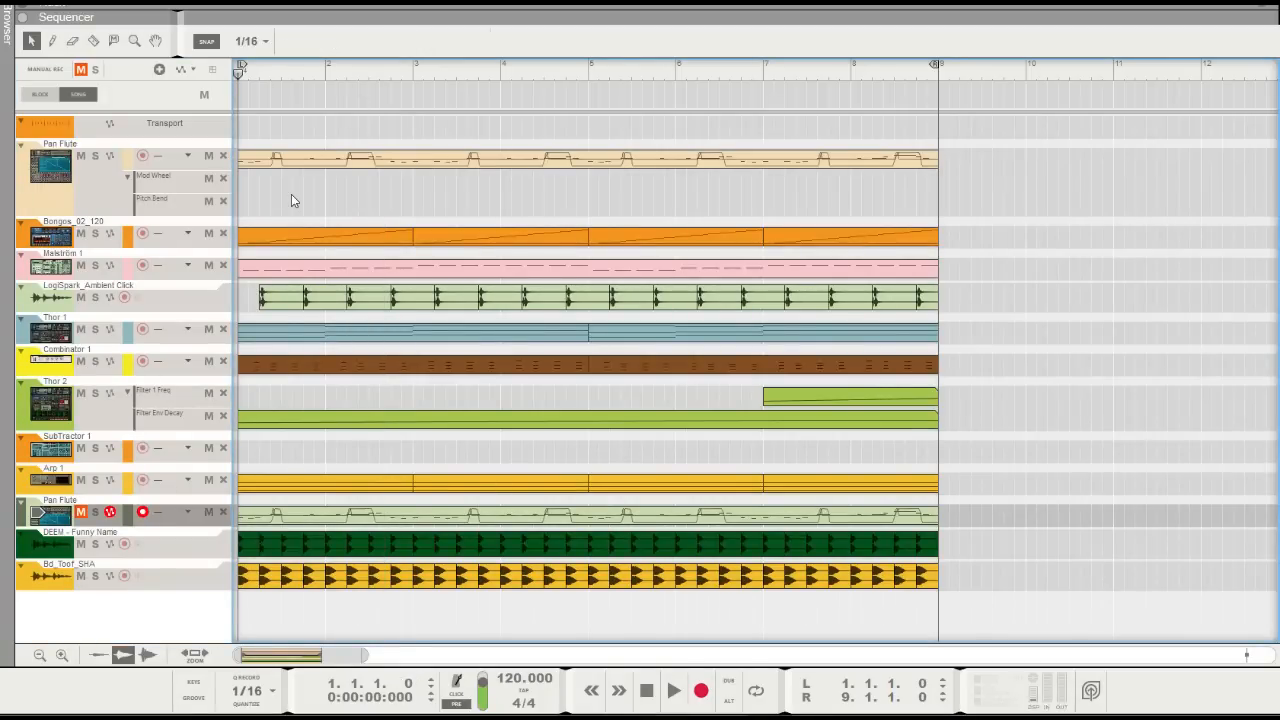
key("space")
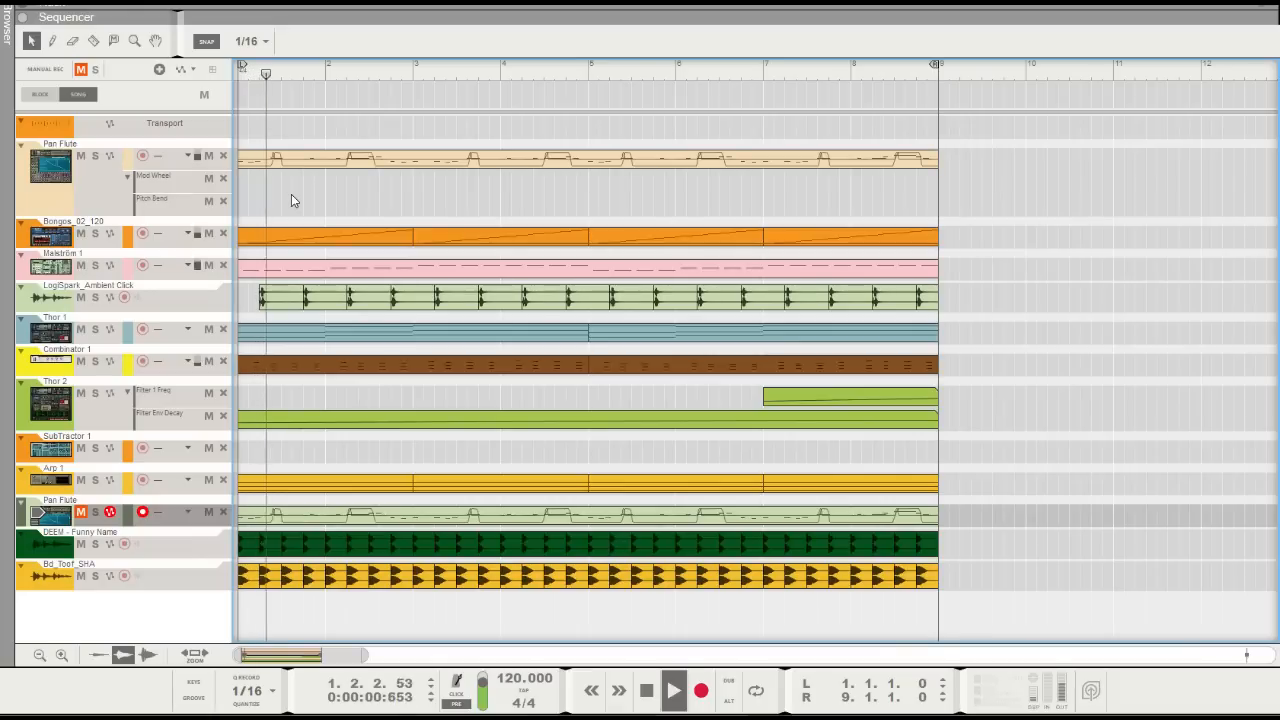